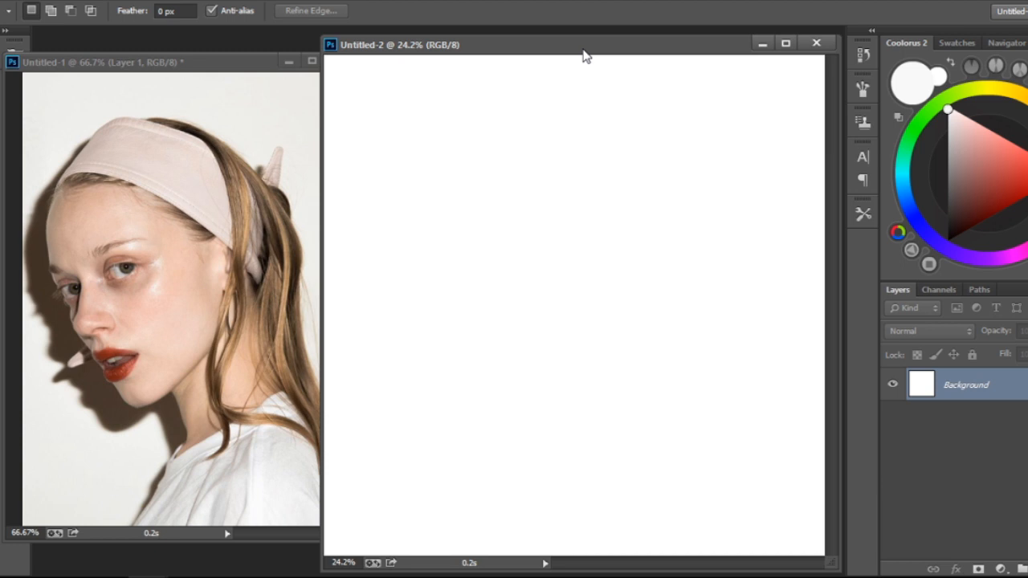
# Add a new layer to the blank document and choose the 9 px brush preset for sketching
pyautogui.hotkey('ctrl', 'shift', 'n')
pyautogui.press('Return')
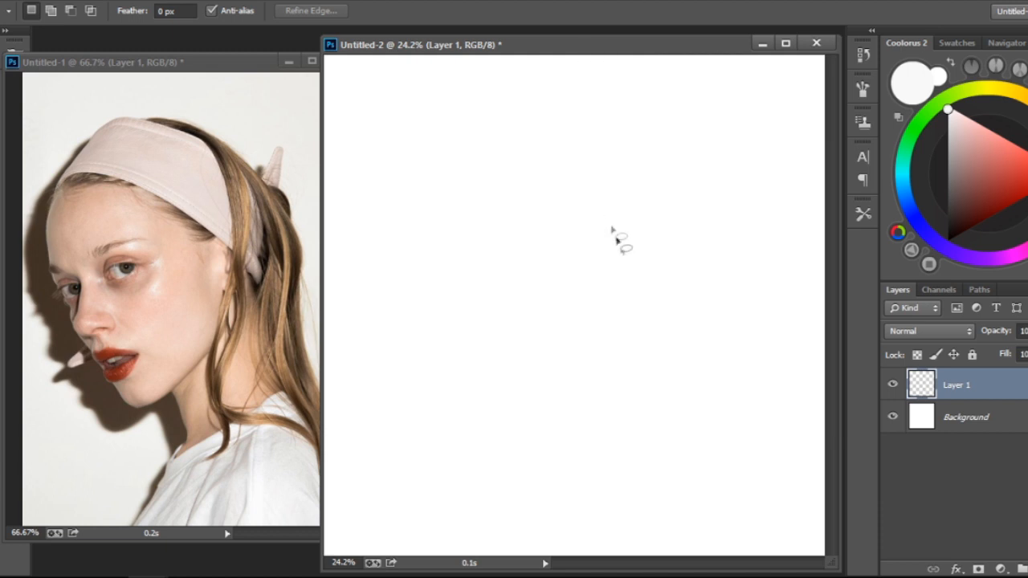
pyautogui.click(941, 419)
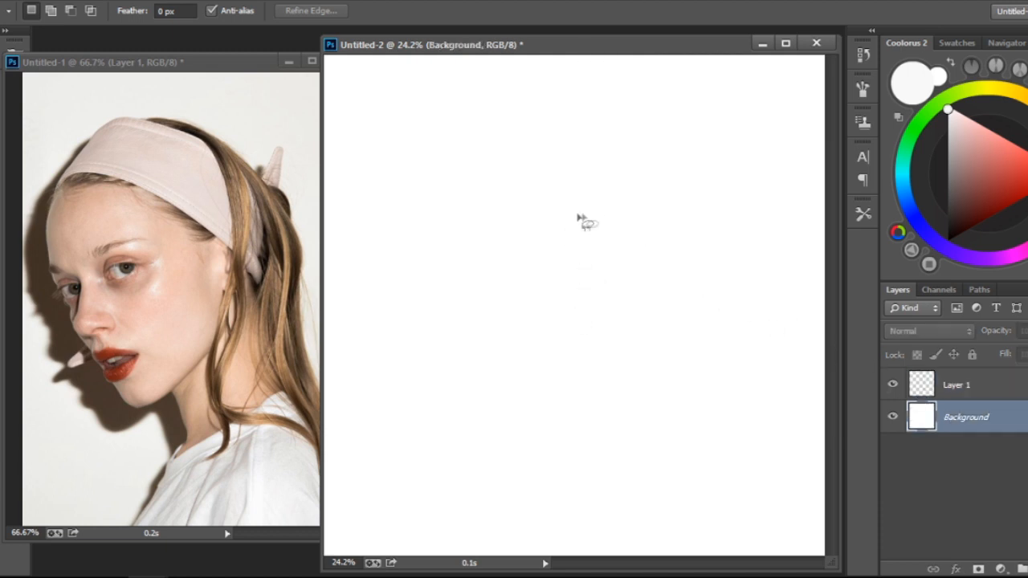
pyautogui.press('b')
pyautogui.rightClick(554, 193)
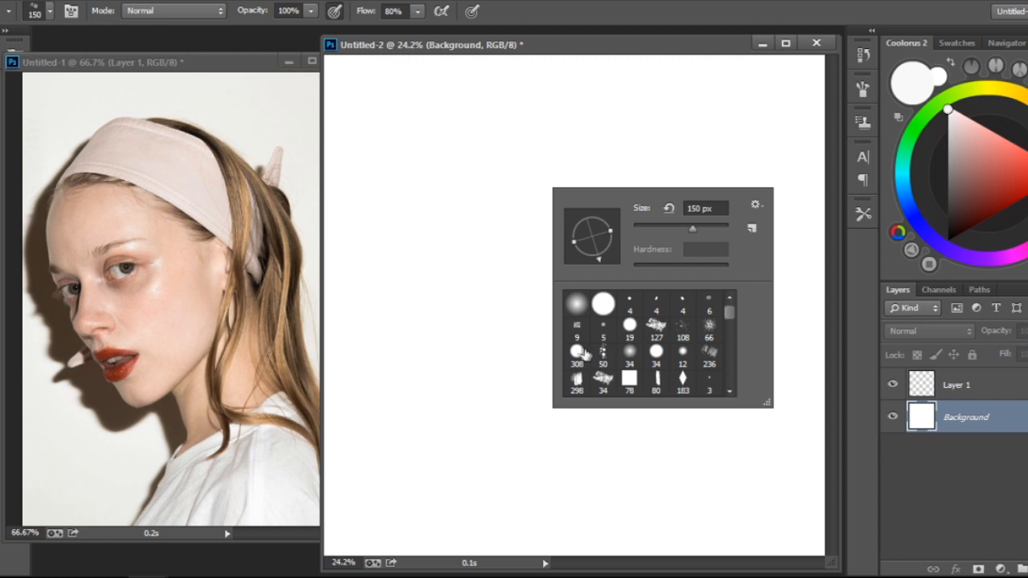
pyautogui.click(576, 327)
pyautogui.moveTo(624, 50); pyautogui.dragTo(631, 51)
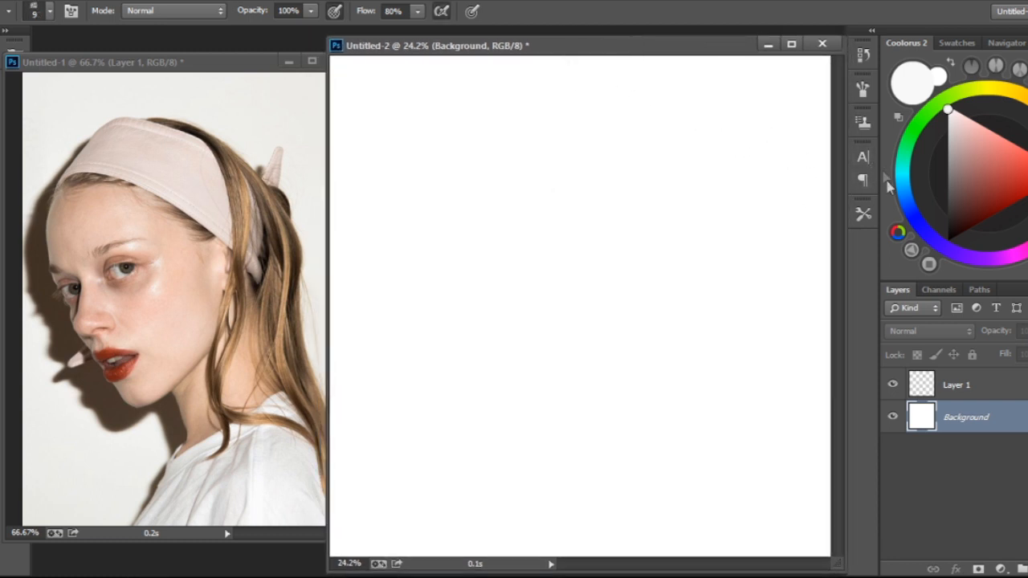
# Fill the Background layer with a light mid-grey using the Paint Bucket
pyautogui.press('d')
pyautogui.click(907, 377)
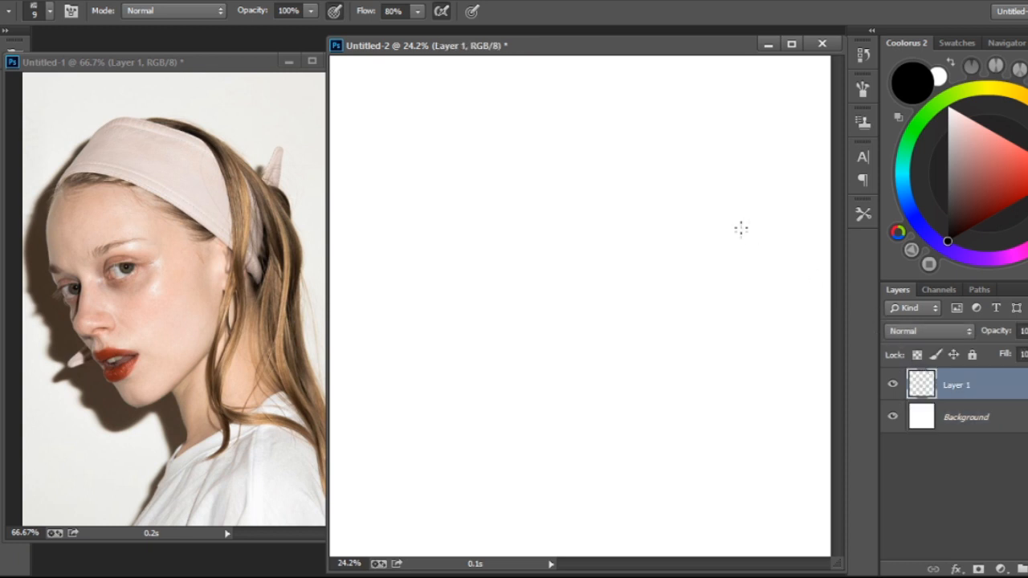
pyautogui.click(952, 418)
pyautogui.press('g')
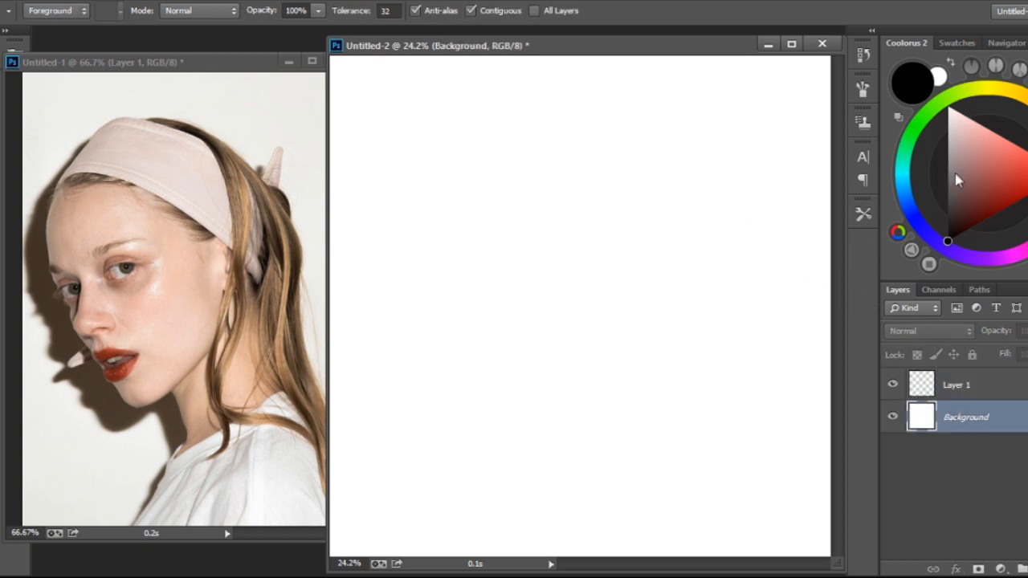
pyautogui.click(949, 170)
pyautogui.click(722, 184)
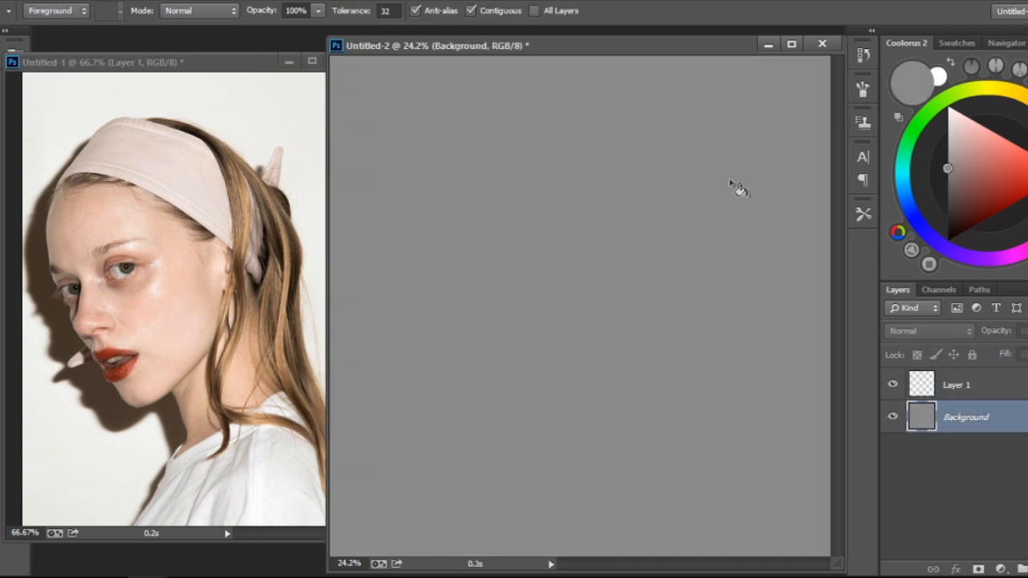
pyautogui.click(947, 157)
pyautogui.click(672, 216)
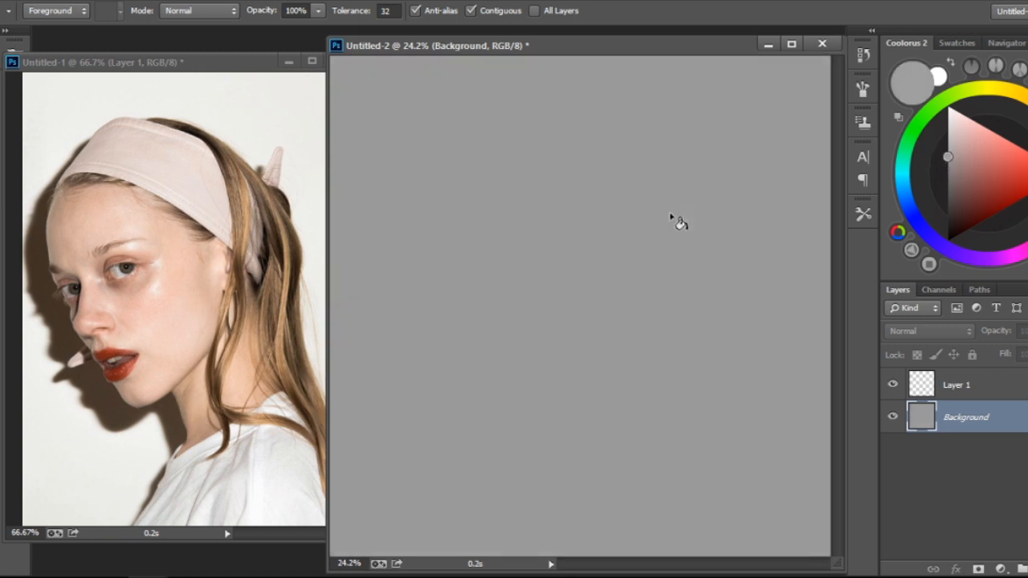
# On Layer 1, sketch the head in black with a rounded skull dome, a horizontal brow line and a V-shaped jaw
pyautogui.click(935, 379)
pyautogui.press('b')
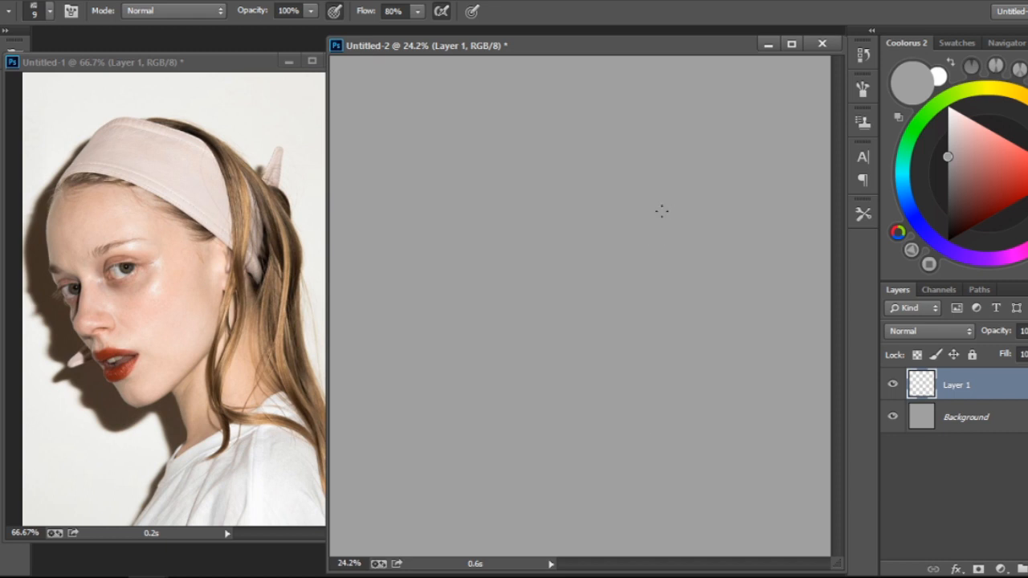
pyautogui.click(947, 416)
pyautogui.click(931, 381)
pyautogui.click(947, 241)
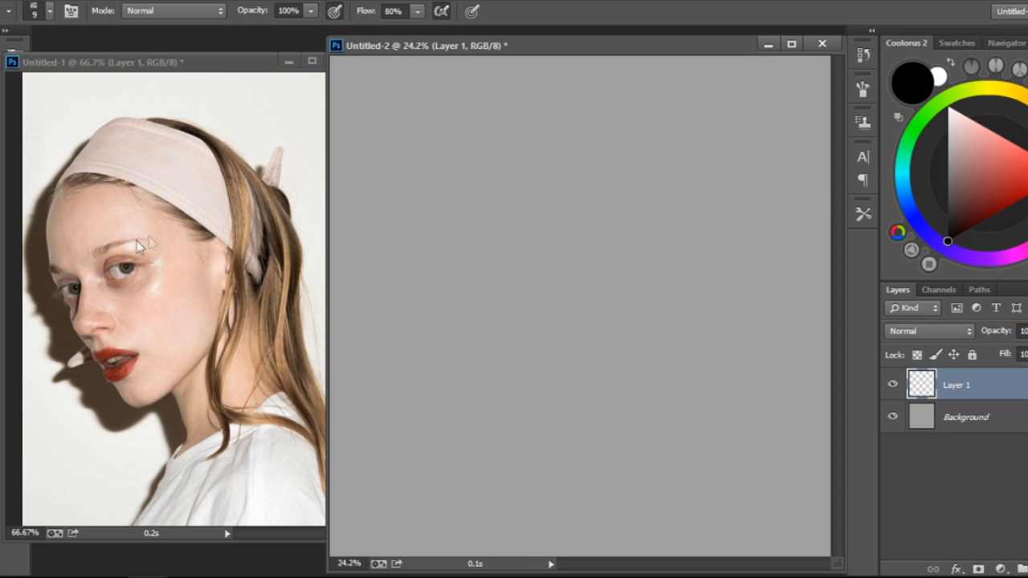
pyautogui.moveTo(539, 110); pyautogui.dragTo(657, 224)
pyautogui.moveTo(596, 114); pyautogui.dragTo(657, 225)
pyautogui.moveTo(463, 232); pyautogui.dragTo(662, 231)
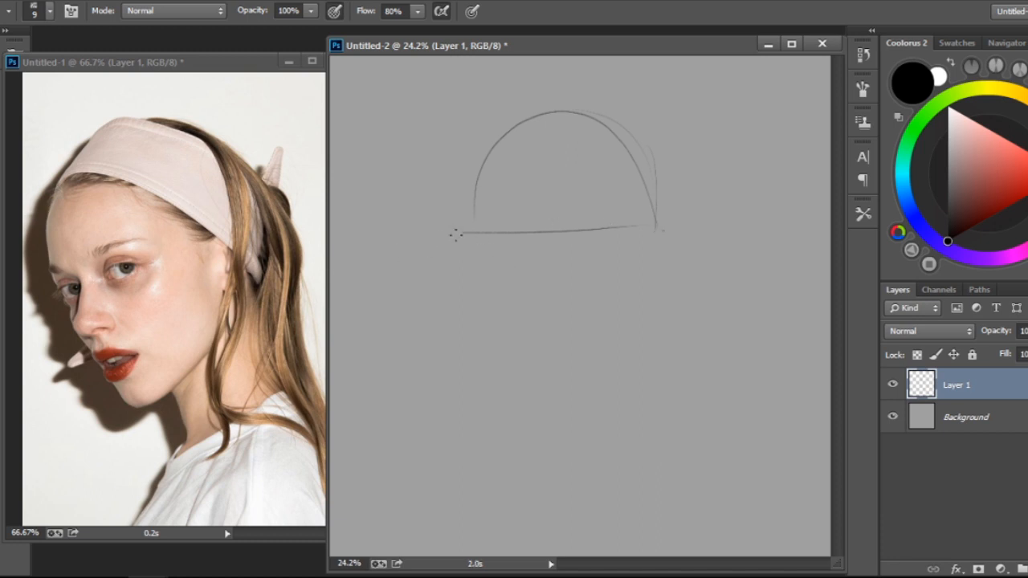
pyautogui.moveTo(464, 227)
pyautogui.mouseDown()
pyautogui.moveTo(552, 347)
pyautogui.moveTo(487, 261)
pyautogui.moveTo(578, 381)
pyautogui.mouseUp()
pyautogui.moveTo(639, 250); pyautogui.dragTo(564, 352)
pyautogui.moveTo(609, 310); pyautogui.dragTo(573, 380)
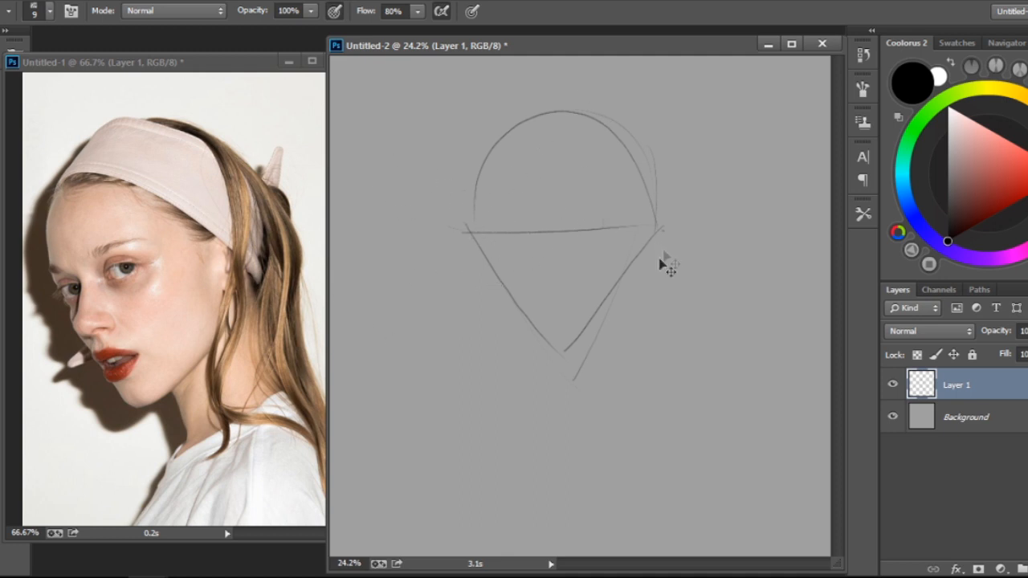
# Stretch the head sketch vertically to 117.66% of its height
pyautogui.hotkey('ctrl', 't')
pyautogui.moveTo(556, 389); pyautogui.dragTo(560, 439)
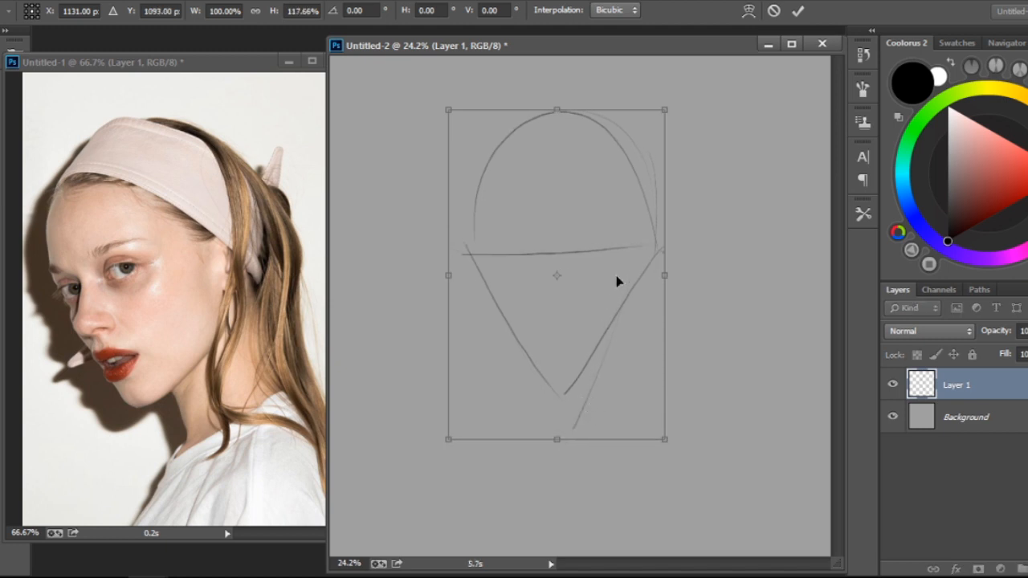
pyautogui.press('Return')
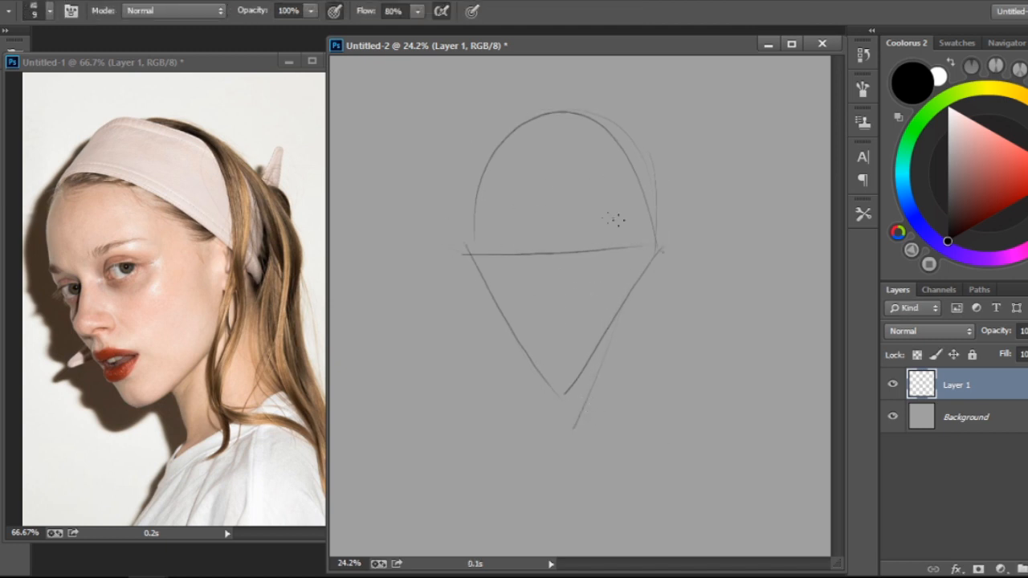
# Fade the horizontal brow guide line with a 60 px eraser
pyautogui.press('e')
pyautogui.press(']')
pyautogui.press(']')
pyautogui.press(']')
pyautogui.press(']')
pyautogui.moveTo(516, 249)
pyautogui.mouseDown()
pyautogui.moveTo(509, 259)
pyautogui.moveTo(642, 247)
pyautogui.mouseUp()
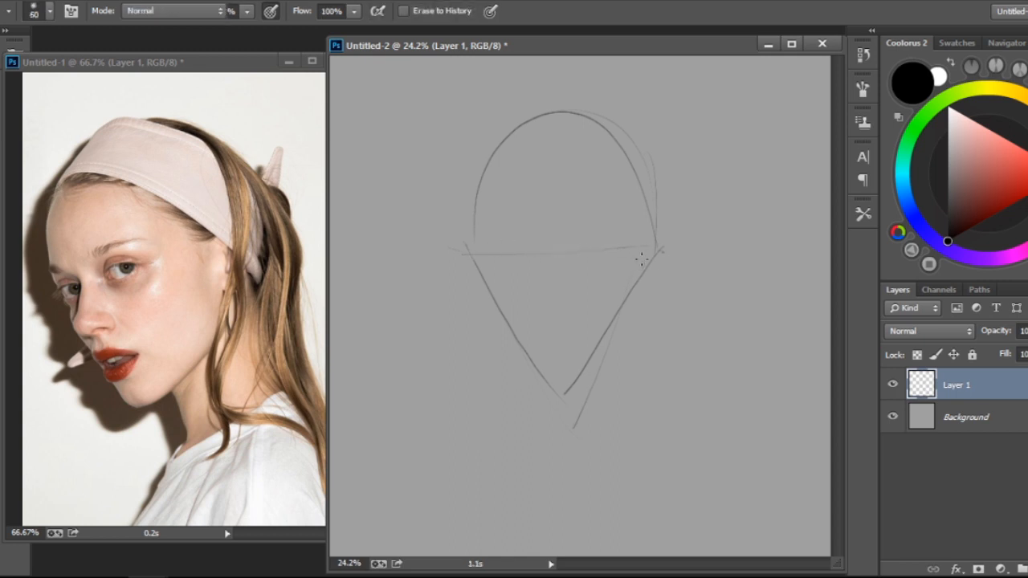
# Sketch the headband's lower edge across the forehead and its upper edge over the crown with the brush
pyautogui.press('b')
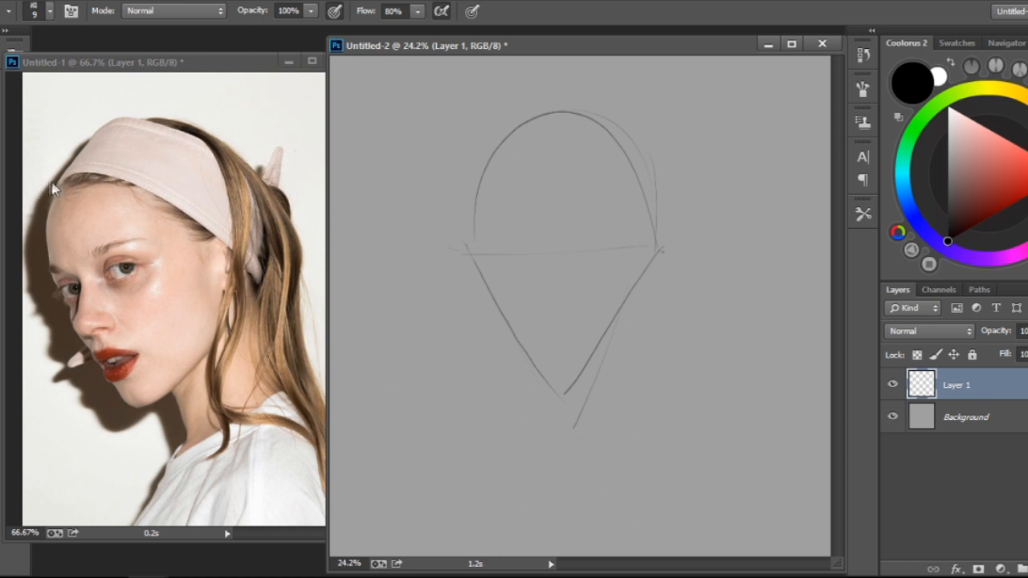
pyautogui.moveTo(478, 161); pyautogui.dragTo(617, 217)
pyautogui.hotkey('ctrl', 'z')
pyautogui.hotkey('ctrl', 'alt', 'z')
pyautogui.moveTo(488, 164)
pyautogui.mouseDown()
pyautogui.moveTo(559, 169)
pyautogui.moveTo(630, 199)
pyautogui.moveTo(605, 191)
pyautogui.moveTo(671, 243)
pyautogui.mouseUp()
pyautogui.moveTo(501, 140)
pyautogui.mouseDown()
pyautogui.moveTo(541, 104)
pyautogui.moveTo(639, 164)
pyautogui.mouseUp()
pyautogui.hotkey('ctrl', 'alt', 'z')
pyautogui.moveTo(543, 109); pyautogui.dragTo(679, 155)
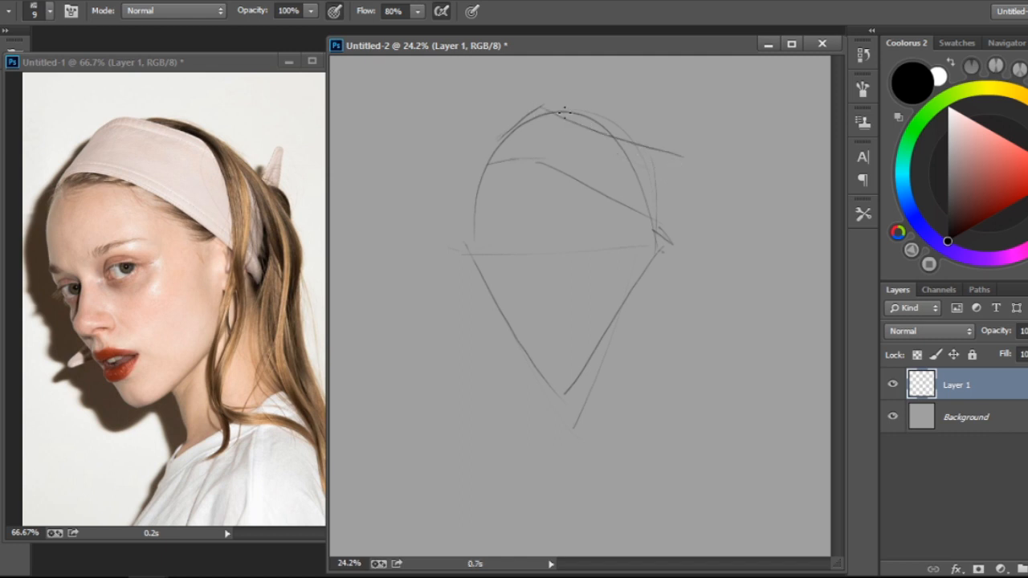
# Sketch the long hair strands flowing from the crown behind the face down past the neck to the shoulder
pyautogui.moveTo(613, 113)
pyautogui.mouseDown()
pyautogui.moveTo(632, 130)
pyautogui.moveTo(613, 118)
pyautogui.moveTo(629, 127)
pyautogui.moveTo(614, 118)
pyautogui.moveTo(663, 223)
pyautogui.moveTo(638, 435)
pyautogui.moveTo(648, 464)
pyautogui.mouseUp()
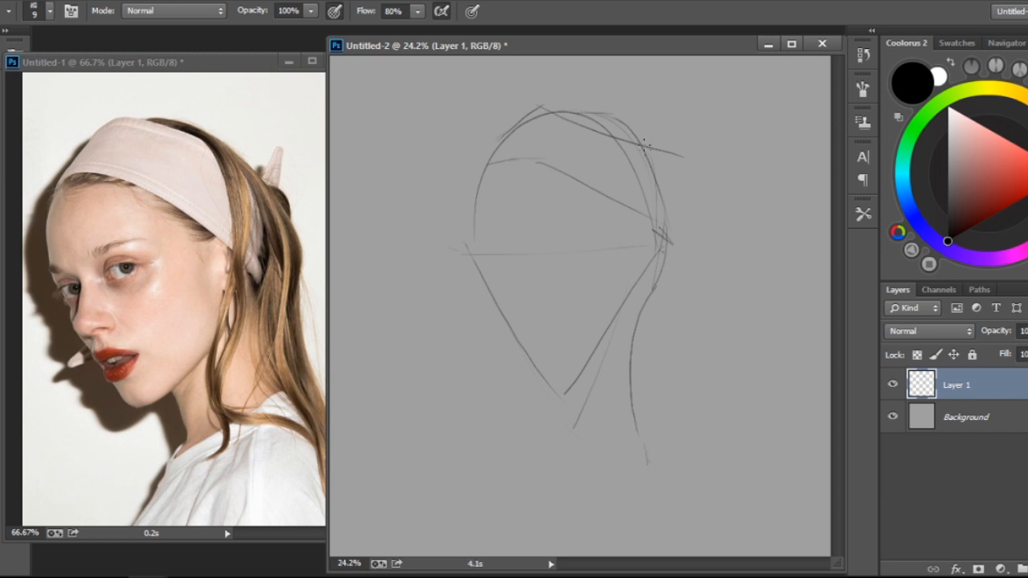
pyautogui.moveTo(637, 128)
pyautogui.mouseDown()
pyautogui.moveTo(688, 163)
pyautogui.moveTo(733, 237)
pyautogui.moveTo(728, 397)
pyautogui.mouseUp()
pyautogui.moveTo(731, 333)
pyautogui.mouseDown()
pyautogui.moveTo(745, 390)
pyautogui.moveTo(778, 444)
pyautogui.moveTo(780, 478)
pyautogui.mouseUp()
pyautogui.moveTo(662, 159); pyautogui.dragTo(711, 265)
pyautogui.moveTo(692, 317); pyautogui.dragTo(743, 446)
pyautogui.moveTo(780, 480); pyautogui.dragTo(792, 498)
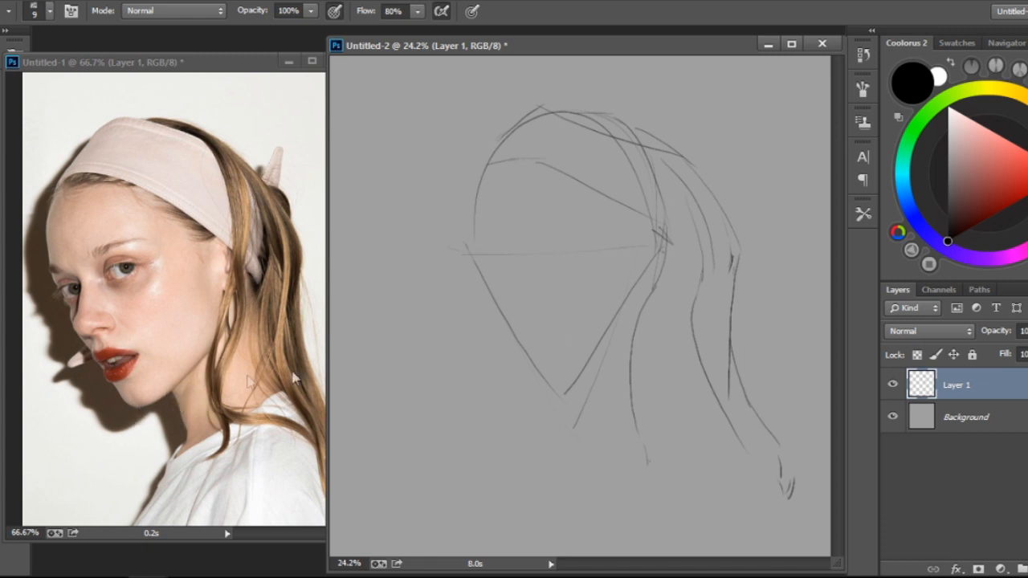
# Sketch the jaw's underside, the front of the neck and the neckline across its base
pyautogui.moveTo(565, 397); pyautogui.dragTo(679, 353)
pyautogui.moveTo(593, 395); pyautogui.dragTo(690, 271)
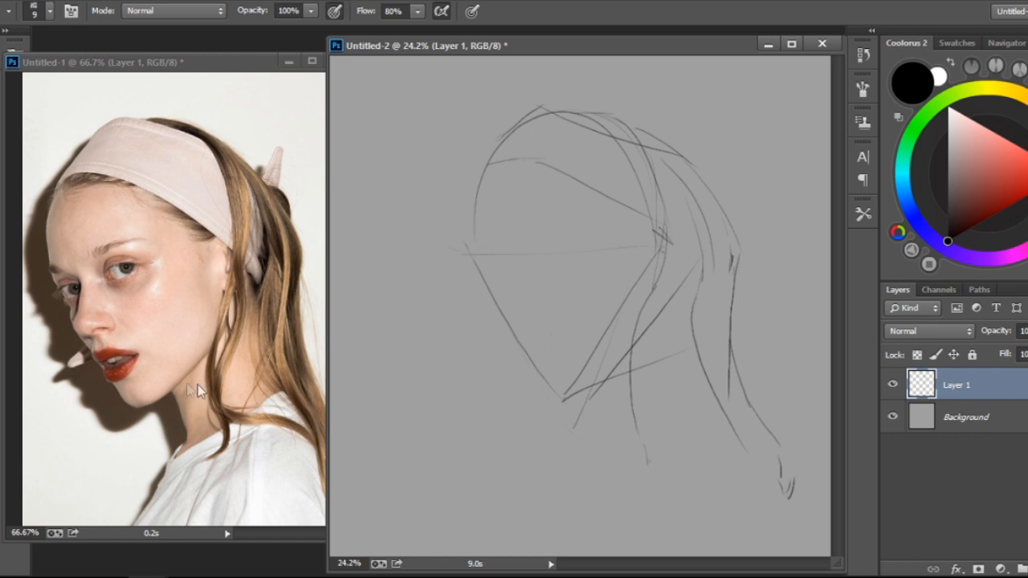
pyautogui.moveTo(634, 465); pyautogui.dragTo(604, 385)
pyautogui.moveTo(627, 464); pyautogui.dragTo(733, 416)
# Sketch the front and back shoulder slopes and a sleeve line below the neck
pyautogui.moveTo(624, 454); pyautogui.dragTo(568, 556)
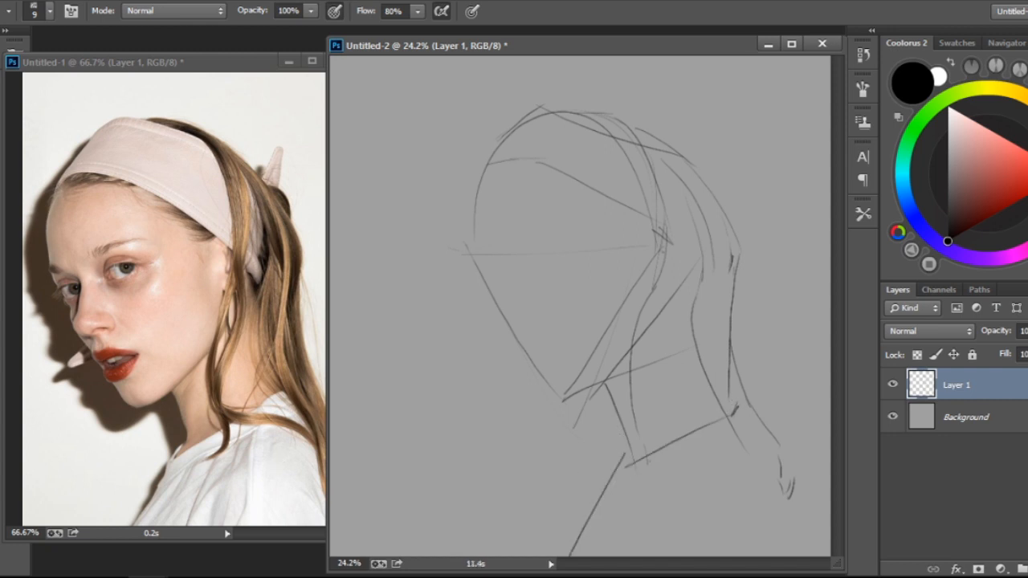
pyautogui.moveTo(741, 400); pyautogui.dragTo(772, 425)
pyautogui.moveTo(801, 464); pyautogui.dragTo(829, 552)
pyautogui.moveTo(706, 449); pyautogui.dragTo(732, 554)
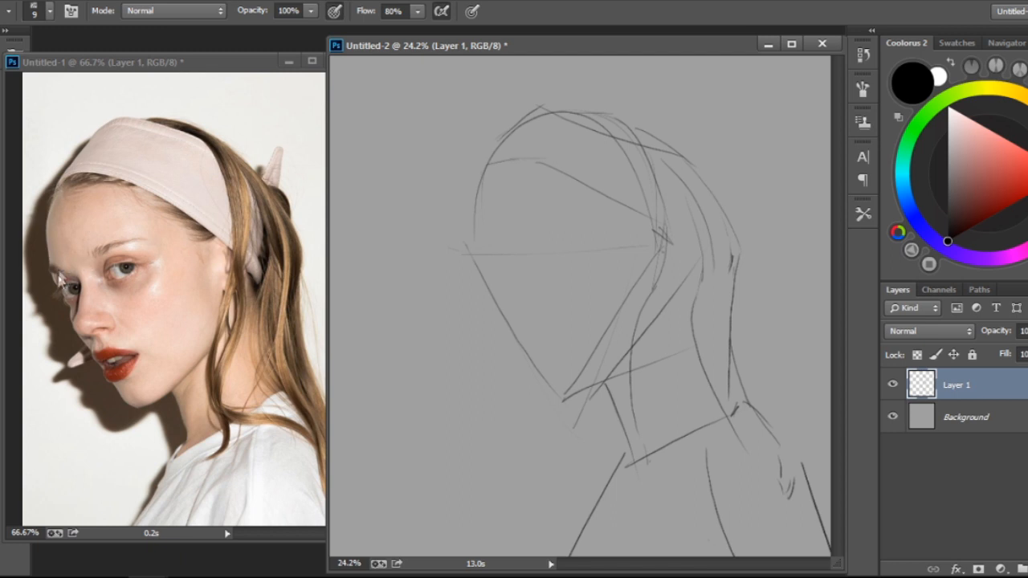
# Refine the far side of the face from the forehead through the eye socket and cheek down to the chin
pyautogui.moveTo(488, 166); pyautogui.dragTo(484, 284)
pyautogui.moveTo(479, 240); pyautogui.dragTo(493, 278)
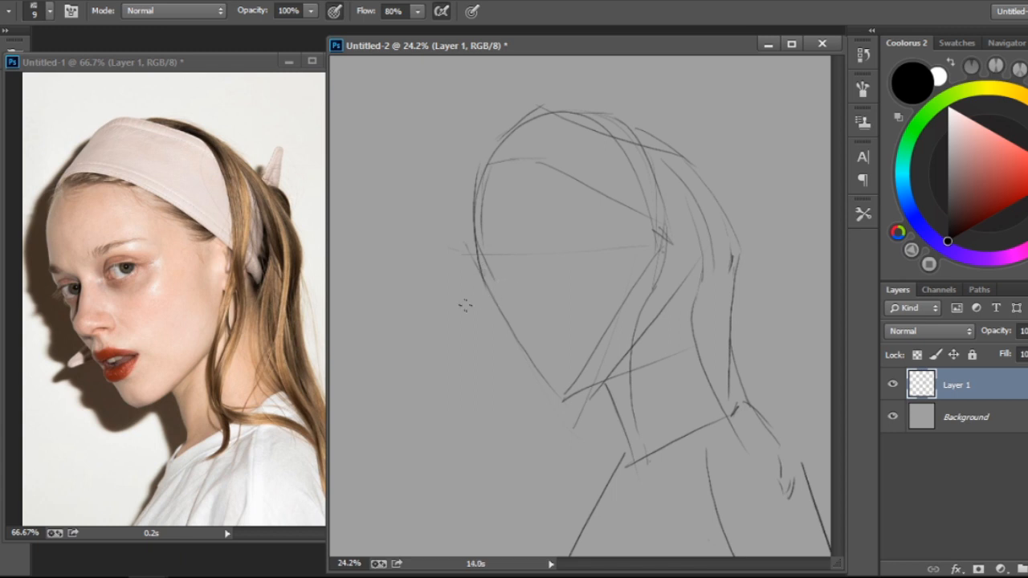
pyautogui.moveTo(499, 285); pyautogui.dragTo(496, 300)
pyautogui.moveTo(497, 311); pyautogui.dragTo(556, 401)
pyautogui.moveTo(484, 247)
pyautogui.mouseDown()
pyautogui.moveTo(522, 270)
pyautogui.moveTo(509, 318)
pyautogui.mouseUp()
# Sketch both eyebrows and block in the angular outlines of the near and far eyes
pyautogui.moveTo(478, 252)
pyautogui.mouseDown()
pyautogui.moveTo(505, 254)
pyautogui.moveTo(481, 249)
pyautogui.moveTo(615, 226)
pyautogui.mouseUp()
pyautogui.moveTo(549, 246); pyautogui.dragTo(621, 227)
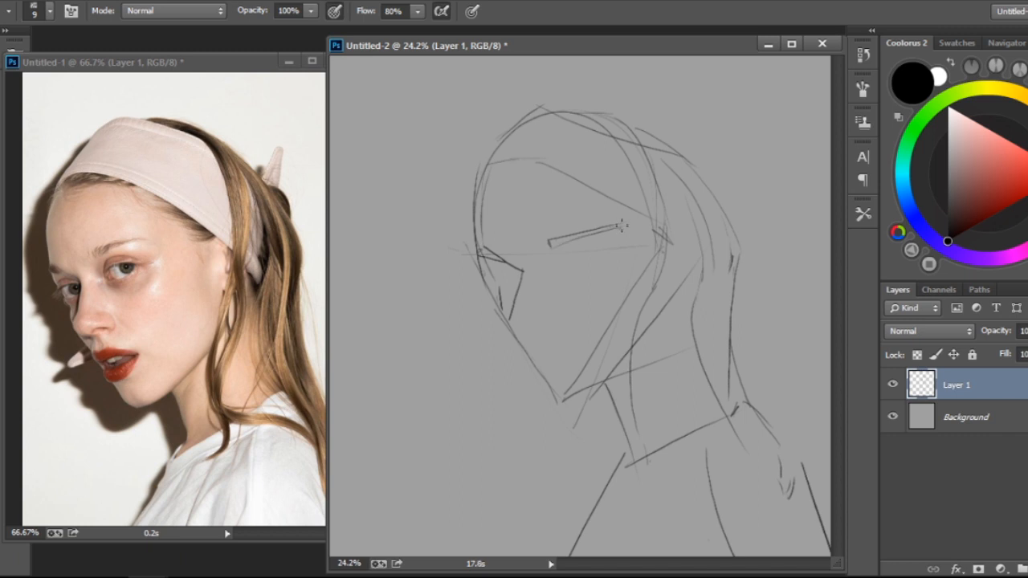
pyautogui.moveTo(563, 266)
pyautogui.mouseDown()
pyautogui.moveTo(577, 251)
pyautogui.moveTo(603, 253)
pyautogui.moveTo(568, 250)
pyautogui.moveTo(599, 244)
pyautogui.moveTo(590, 273)
pyautogui.mouseUp()
pyautogui.moveTo(500, 275)
pyautogui.mouseDown()
pyautogui.moveTo(521, 271)
pyautogui.moveTo(499, 269)
pyautogui.mouseUp()
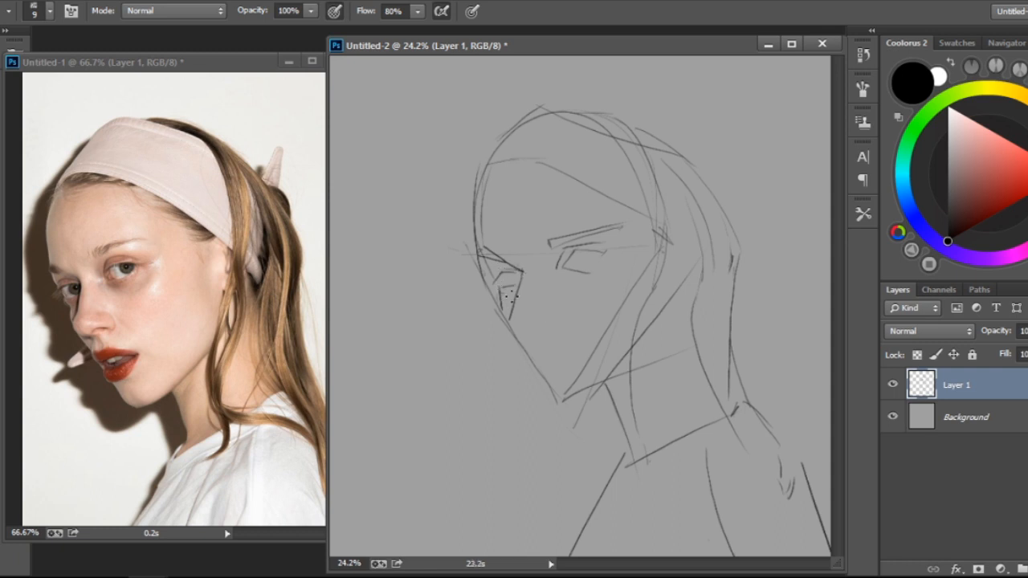
# Rework the headband's lower edge over the forehead and add the base of the nose and the irises
pyautogui.moveTo(480, 167)
pyautogui.mouseDown()
pyautogui.moveTo(588, 166)
pyautogui.moveTo(653, 224)
pyautogui.mouseUp()
pyautogui.moveTo(549, 163); pyautogui.dragTo(476, 155)
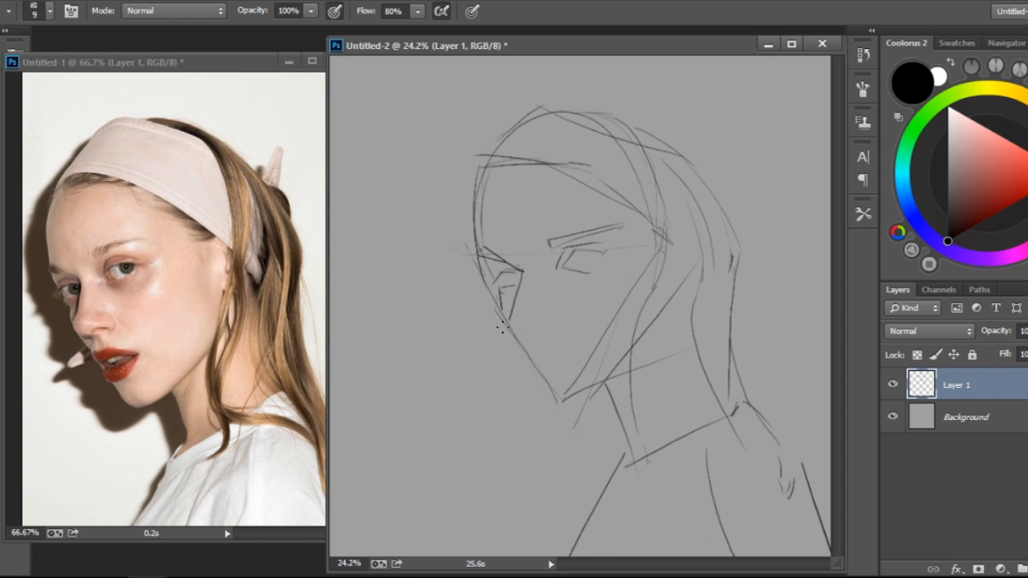
pyautogui.moveTo(503, 327)
pyautogui.mouseDown()
pyautogui.moveTo(526, 335)
pyautogui.moveTo(540, 326)
pyautogui.mouseUp()
pyautogui.moveTo(564, 267)
pyautogui.mouseDown()
pyautogui.moveTo(576, 259)
pyautogui.moveTo(585, 271)
pyautogui.moveTo(587, 250)
pyautogui.moveTo(604, 254)
pyautogui.mouseUp()
pyautogui.moveTo(505, 282); pyautogui.dragTo(517, 275)
pyautogui.moveTo(586, 256)
pyautogui.mouseDown()
pyautogui.moveTo(589, 280)
pyautogui.moveTo(604, 259)
pyautogui.mouseUp()
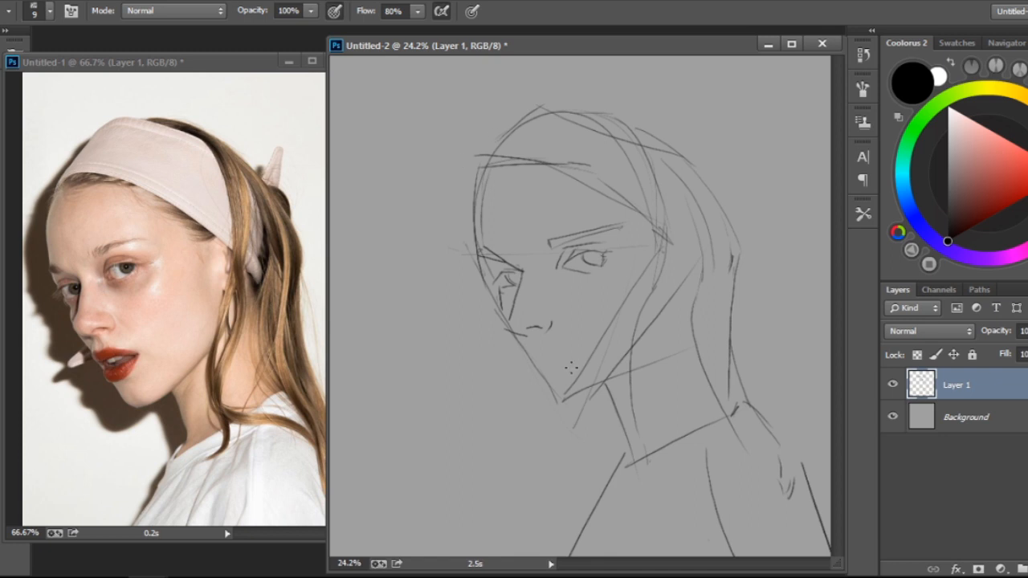
# Lasso the near eye and eyebrow, scale them to about 91.6% and move them closer to the nose
pyautogui.moveTo(554, 112); pyautogui.dragTo(548, 501)
pyautogui.hotkey('ctrl', 'z')
pyautogui.press('l')
pyautogui.moveTo(549, 215)
pyautogui.mouseDown()
pyautogui.moveTo(550, 281)
pyautogui.moveTo(630, 273)
pyautogui.moveTo(642, 224)
pyautogui.moveTo(533, 201)
pyautogui.mouseUp()
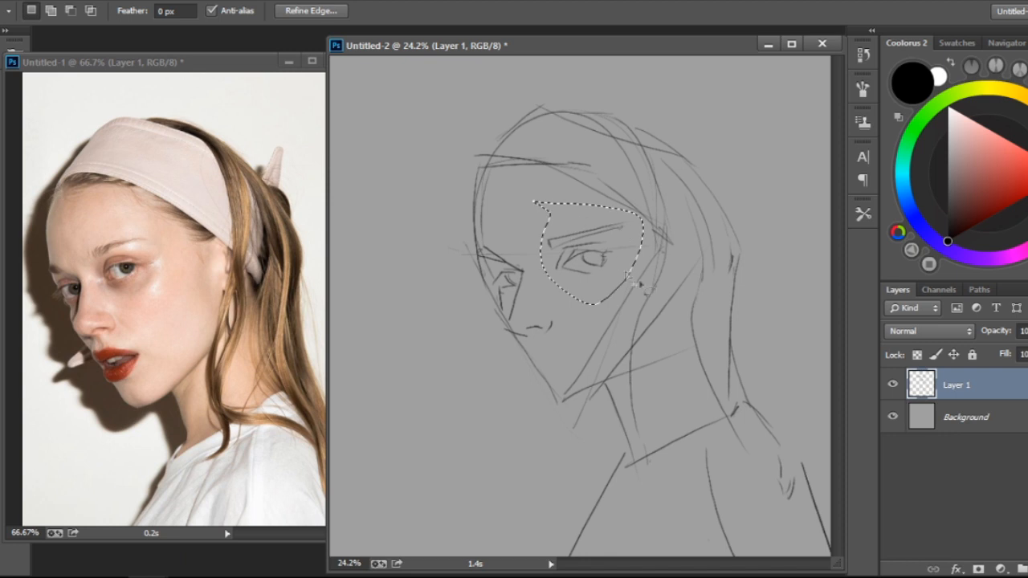
pyautogui.hotkey('ctrl', 't')
pyautogui.moveTo(644, 201); pyautogui.dragTo(635, 208)
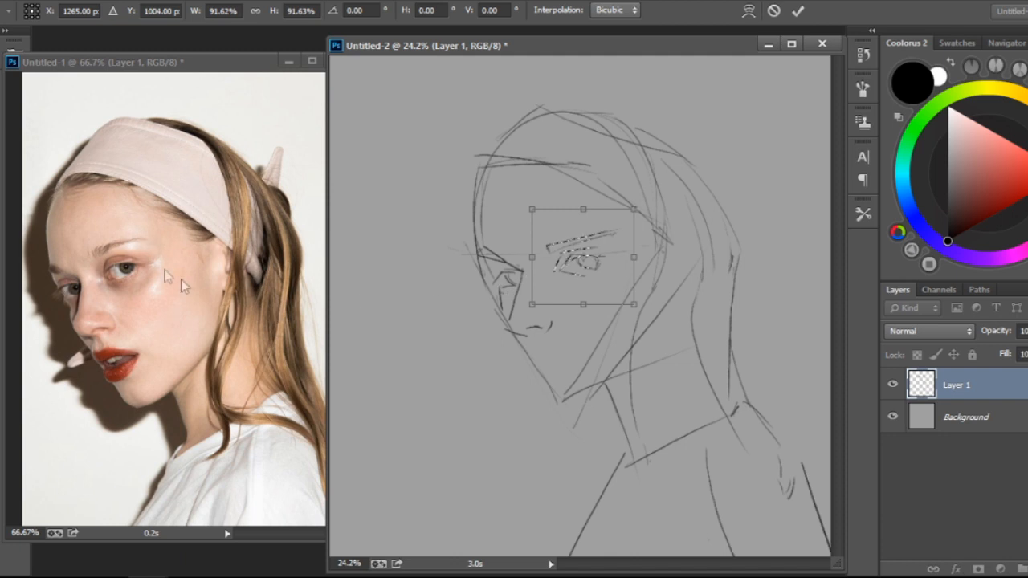
pyautogui.press('Return')
pyautogui.moveTo(600, 259); pyautogui.dragTo(569, 260)
pyautogui.hotkey('ctrl', 'd')
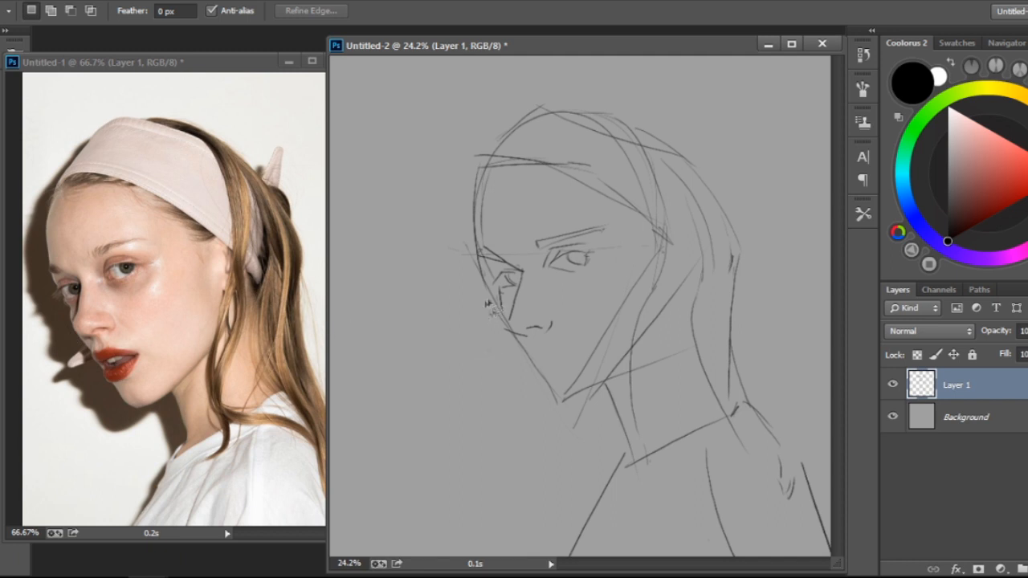
# Sketch the lips below the nose, refine the near eye's outer corner and shape the chin
pyautogui.press('b')
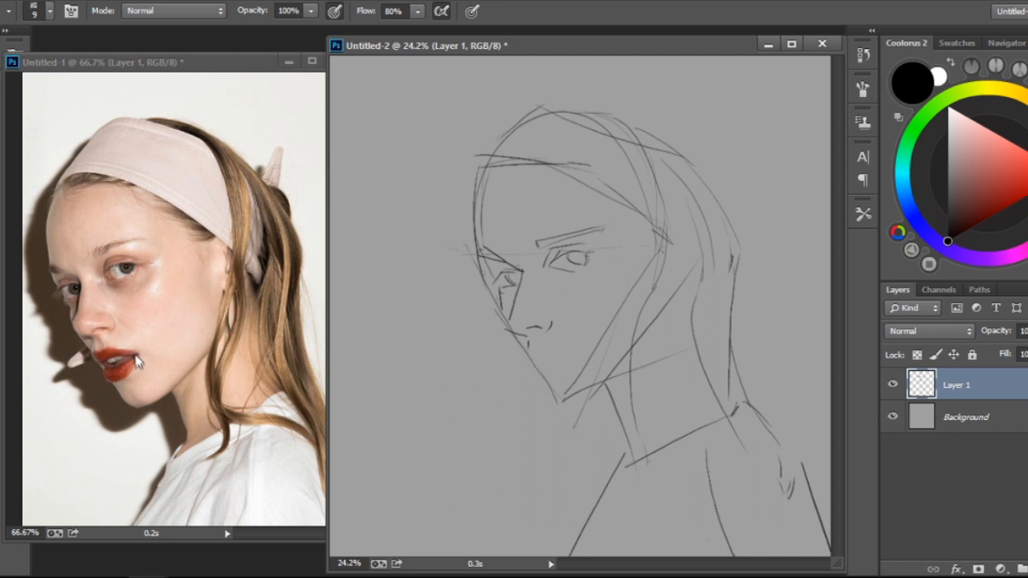
pyautogui.moveTo(522, 334)
pyautogui.mouseDown()
pyautogui.moveTo(566, 351)
pyautogui.moveTo(539, 377)
pyautogui.moveTo(526, 350)
pyautogui.moveTo(571, 414)
pyautogui.moveTo(464, 242)
pyautogui.moveTo(548, 361)
pyautogui.moveTo(545, 389)
pyautogui.moveTo(548, 355)
pyautogui.moveTo(529, 360)
pyautogui.moveTo(565, 348)
pyautogui.moveTo(547, 369)
pyautogui.moveTo(569, 354)
pyautogui.moveTo(542, 367)
pyautogui.moveTo(533, 356)
pyautogui.moveTo(562, 353)
pyautogui.mouseUp()
pyautogui.hotkey('ctrl', 'z')
pyautogui.hotkey('ctrl', 'z')
pyautogui.moveTo(592, 256); pyautogui.dragTo(587, 261)
pyautogui.moveTo(548, 376)
pyautogui.mouseDown()
pyautogui.moveTo(568, 406)
pyautogui.moveTo(586, 399)
pyautogui.mouseUp()
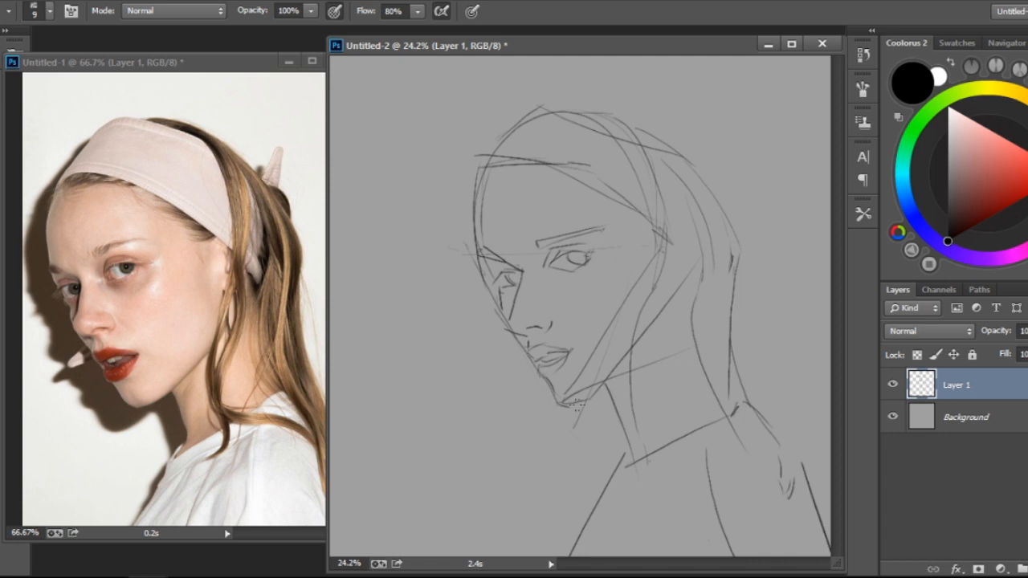
# Erase the old construction lines along the jaw and the hair line crossing the near cheek
pyautogui.press('e')
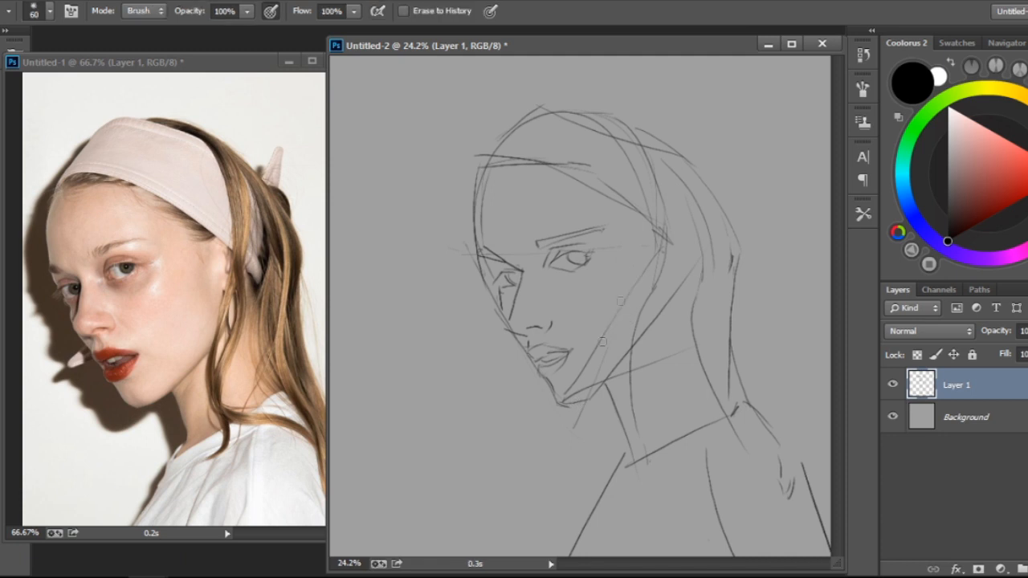
pyautogui.moveTo(598, 345)
pyautogui.mouseDown()
pyautogui.moveTo(563, 401)
pyautogui.moveTo(587, 384)
pyautogui.mouseUp()
pyautogui.moveTo(618, 325)
pyautogui.mouseDown()
pyautogui.moveTo(587, 390)
pyautogui.moveTo(629, 315)
pyautogui.mouseUp()
pyautogui.moveTo(602, 380)
pyautogui.mouseDown()
pyautogui.moveTo(665, 306)
pyautogui.moveTo(629, 342)
pyautogui.moveTo(658, 286)
pyautogui.mouseUp()
# Redraw the near jawline from the side of the face beside the ear down to the chin
pyautogui.press('b')
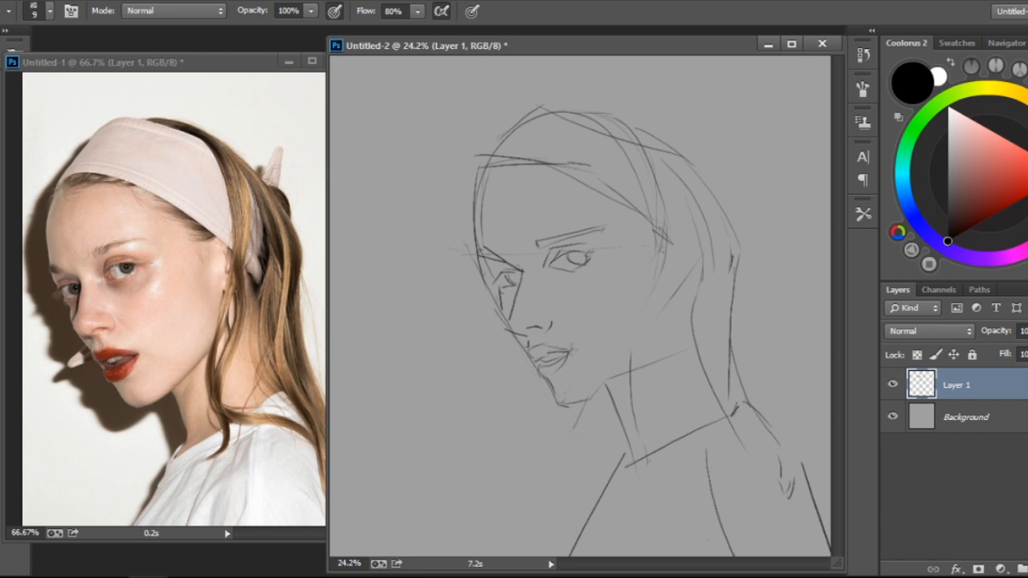
pyautogui.moveTo(643, 331); pyautogui.dragTo(605, 388)
pyautogui.moveTo(641, 337); pyautogui.dragTo(593, 396)
pyautogui.moveTo(609, 374); pyautogui.dragTo(583, 399)
pyautogui.moveTo(665, 271); pyautogui.dragTo(648, 328)
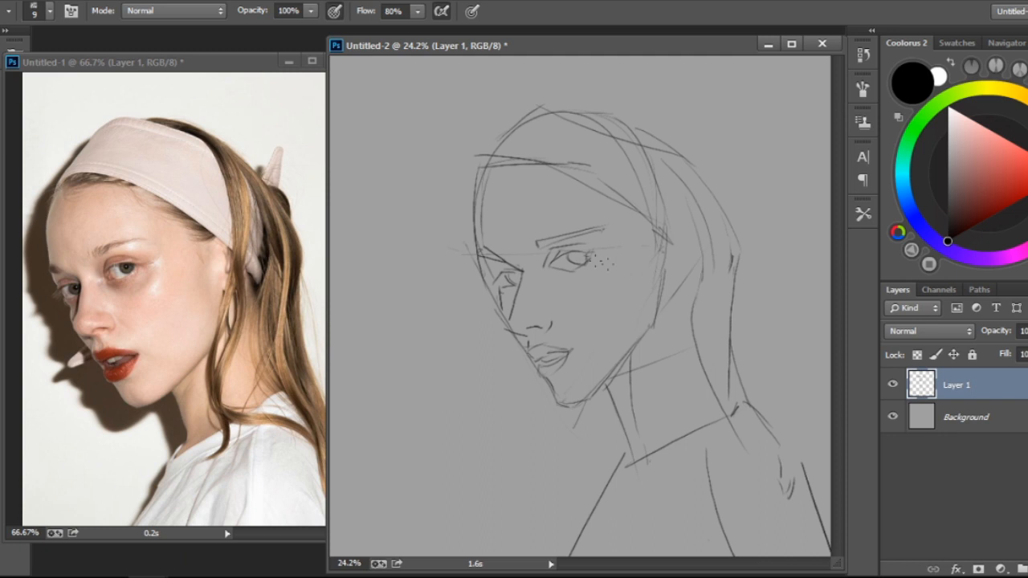
# Erase the rough lines around the far eye and nose bridge, and redraw the far eyebrow
pyautogui.moveTo(656, 232); pyautogui.dragTo(660, 240)
pyautogui.press('e')
pyautogui.moveTo(486, 298)
pyautogui.mouseDown()
pyautogui.moveTo(465, 250)
pyautogui.moveTo(485, 292)
pyautogui.mouseUp()
pyautogui.moveTo(487, 290)
pyautogui.mouseDown()
pyautogui.moveTo(496, 336)
pyautogui.moveTo(491, 311)
pyautogui.moveTo(517, 327)
pyautogui.moveTo(495, 316)
pyautogui.moveTo(506, 330)
pyautogui.mouseUp()
pyautogui.press('b')
pyautogui.moveTo(474, 230)
pyautogui.mouseDown()
pyautogui.moveTo(482, 260)
pyautogui.moveTo(521, 235)
pyautogui.moveTo(582, 239)
pyautogui.moveTo(486, 251)
pyautogui.moveTo(525, 266)
pyautogui.moveTo(532, 298)
pyautogui.moveTo(489, 273)
pyautogui.moveTo(514, 267)
pyautogui.mouseUp()
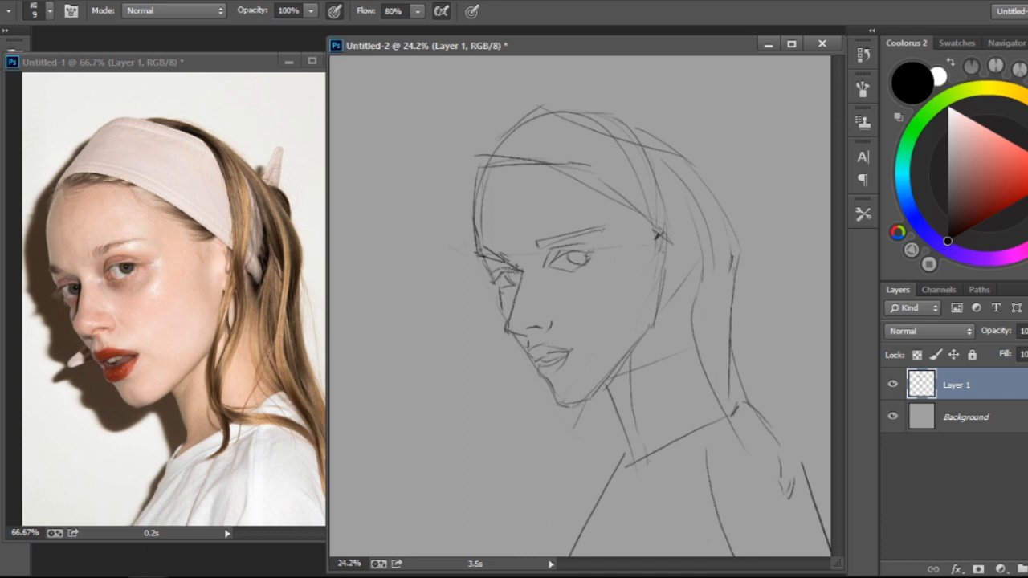
# Refine the near eye's iris and inner corner, and strengthen the front contour of the neck
pyautogui.moveTo(585, 248); pyautogui.dragTo(578, 268)
pyautogui.press('e')
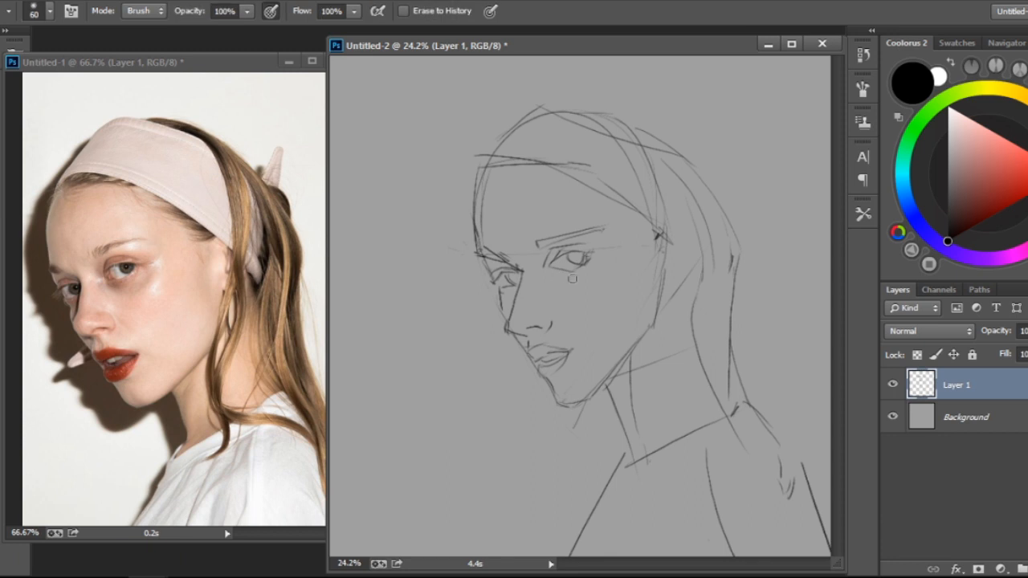
pyautogui.press('b')
pyautogui.moveTo(554, 258); pyautogui.dragTo(554, 260)
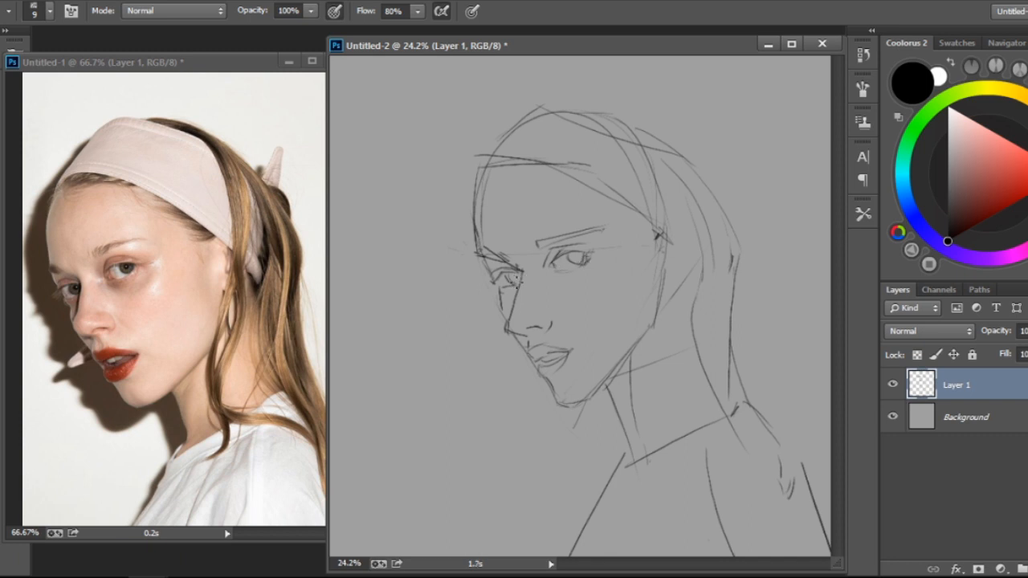
pyautogui.moveTo(576, 260); pyautogui.dragTo(570, 262)
pyautogui.moveTo(609, 389); pyautogui.dragTo(627, 465)
# Lasso both eyes and eyebrows, adjust their angle with Free Transform and shift them slightly towards the far side of the face
pyautogui.press('l')
pyautogui.moveTo(618, 230)
pyautogui.mouseDown()
pyautogui.moveTo(475, 236)
pyautogui.moveTo(626, 248)
pyautogui.moveTo(619, 236)
pyautogui.mouseUp()
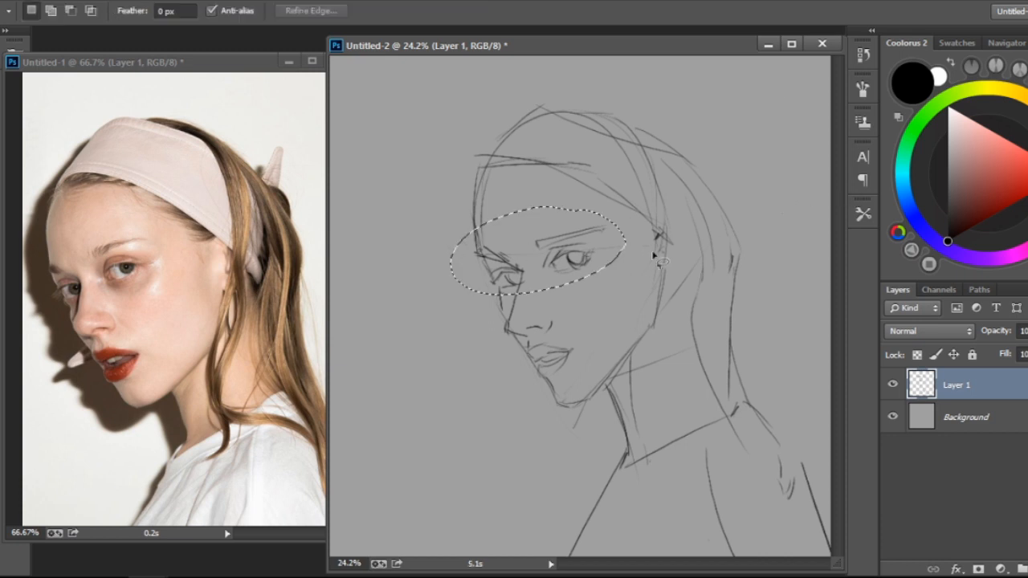
pyautogui.hotkey('ctrl', 't')
pyautogui.moveTo(667, 147); pyautogui.dragTo(653, 133)
pyautogui.press('Return')
pyautogui.moveTo(594, 240); pyautogui.dragTo(582, 247)
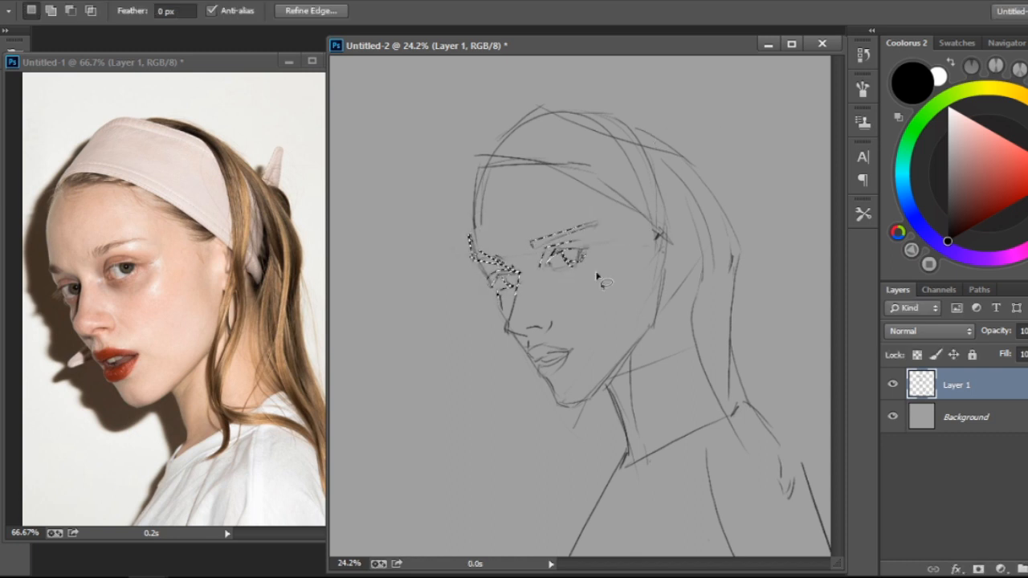
pyautogui.hotkey('ctrl', 'd')
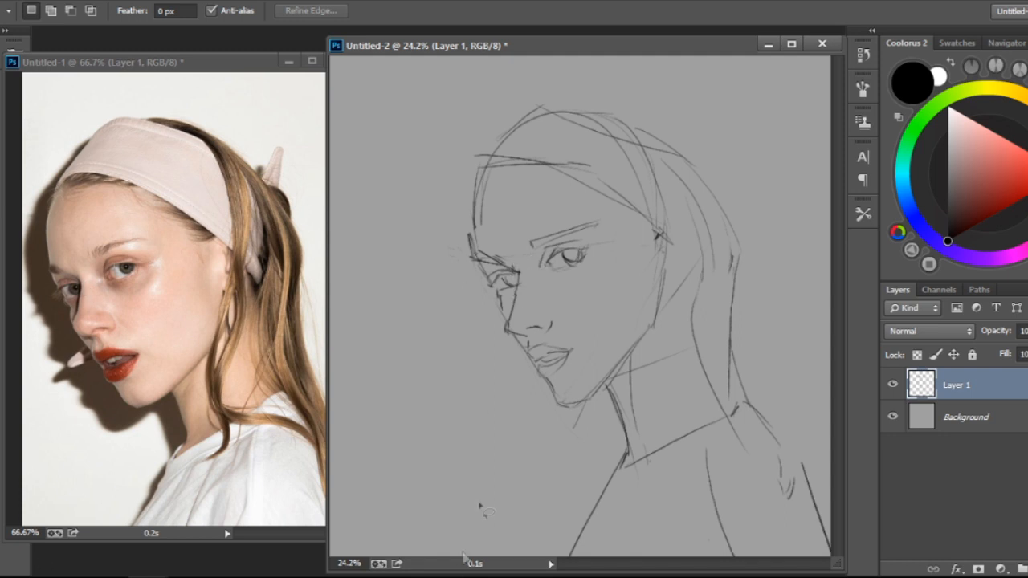
# Strengthen the lines under the nose and sketch the eye-socket curve around and below the near eye
pyautogui.press('b')
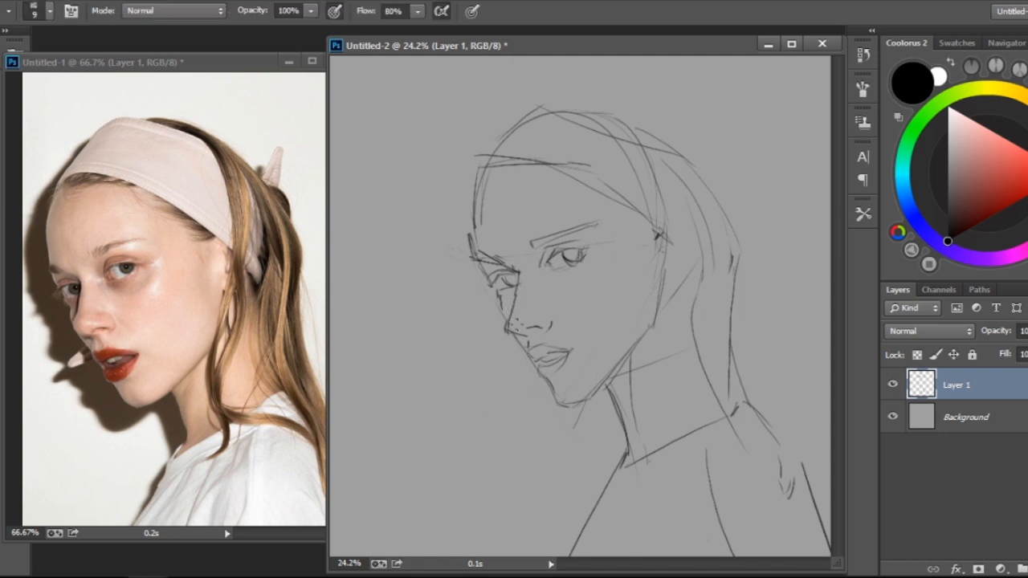
pyautogui.moveTo(508, 322)
pyautogui.mouseDown()
pyautogui.moveTo(521, 334)
pyautogui.moveTo(546, 320)
pyautogui.mouseUp()
pyautogui.moveTo(549, 264)
pyautogui.mouseDown()
pyautogui.moveTo(595, 260)
pyautogui.moveTo(593, 250)
pyautogui.moveTo(591, 272)
pyautogui.moveTo(598, 249)
pyautogui.moveTo(571, 290)
pyautogui.mouseUp()
pyautogui.moveTo(583, 240); pyautogui.dragTo(589, 245)
# Lasso the near eye and eyebrow together and move them slightly closer to the nose
pyautogui.press('l')
pyautogui.moveTo(557, 225)
pyautogui.mouseDown()
pyautogui.moveTo(522, 255)
pyautogui.moveTo(557, 305)
pyautogui.moveTo(620, 280)
pyautogui.moveTo(575, 205)
pyautogui.moveTo(599, 244)
pyautogui.mouseUp()
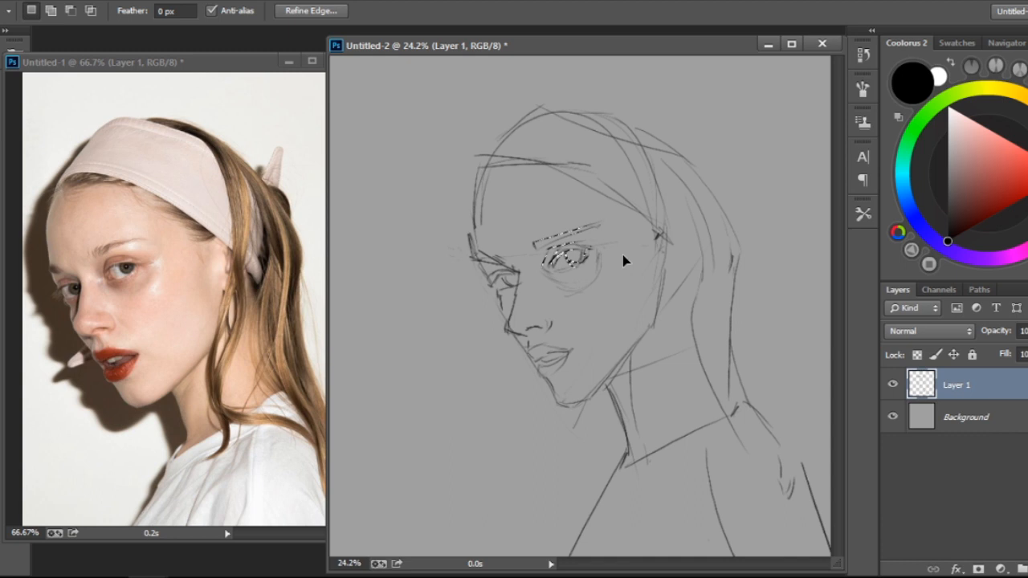
pyautogui.hotkey('ctrl', 'd')
pyautogui.moveTo(536, 213)
pyautogui.mouseDown()
pyautogui.moveTo(604, 207)
pyautogui.moveTo(586, 212)
pyautogui.mouseUp()
pyautogui.keyDown('ctrl'); pyautogui.moveTo(598, 259); pyautogui.dragTo(588, 259); pyautogui.keyUp('ctrl')
pyautogui.hotkey('ctrl', 'd')
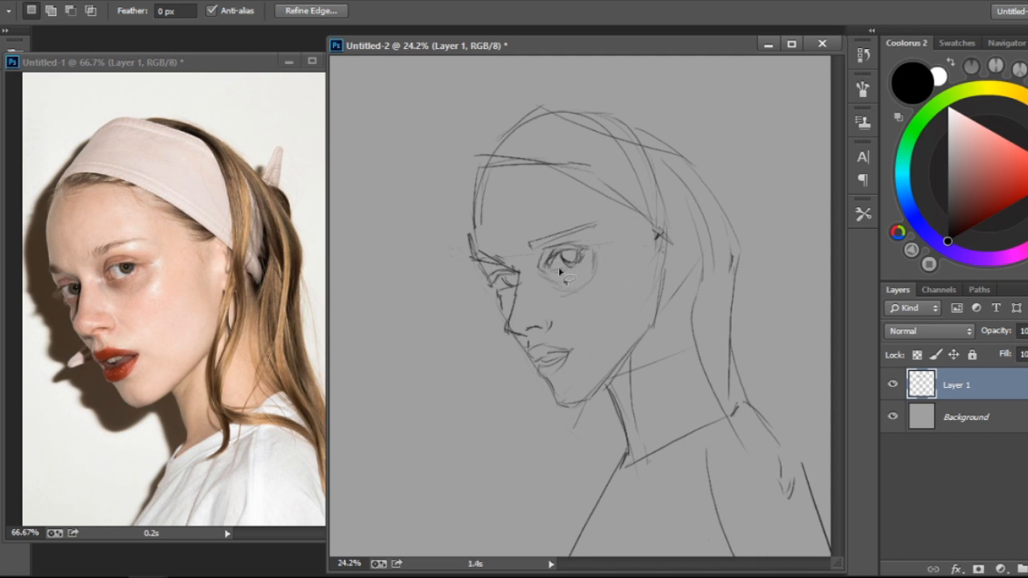
# Lasso only the near eyebrow and raise it slightly above the eye
pyautogui.moveTo(518, 228)
pyautogui.mouseDown()
pyautogui.moveTo(550, 241)
pyautogui.moveTo(521, 229)
pyautogui.mouseUp()
pyautogui.keyDown('ctrl'); pyautogui.moveTo(589, 236); pyautogui.dragTo(592, 230); pyautogui.keyUp('ctrl')
pyautogui.hotkey('ctrl', 'd')
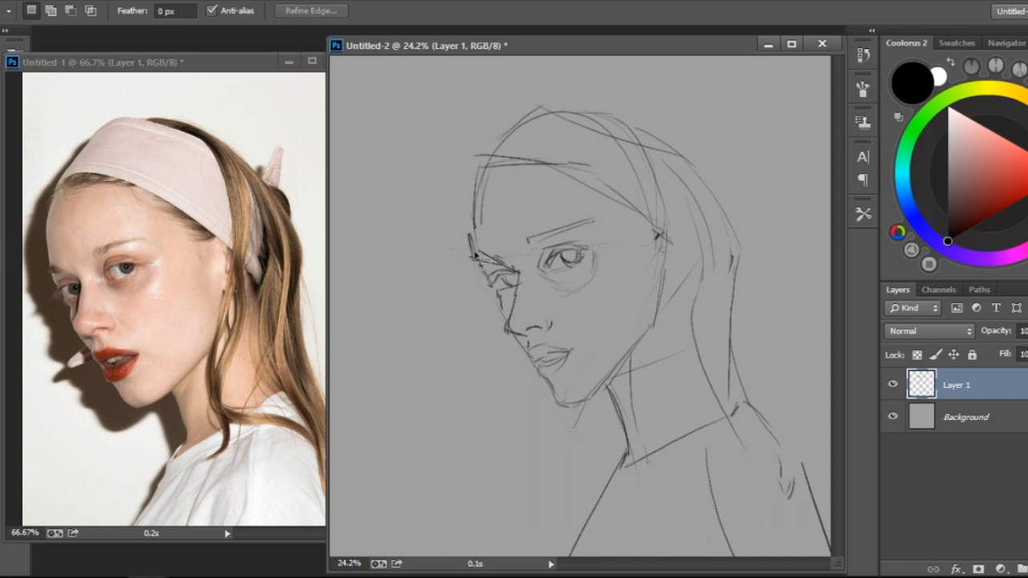
# Erase the stray lines at the far temple and redraw the face contour from the forehead to the lips and along the near jaw
pyautogui.press('b')
pyautogui.press('l')
pyautogui.press('b')
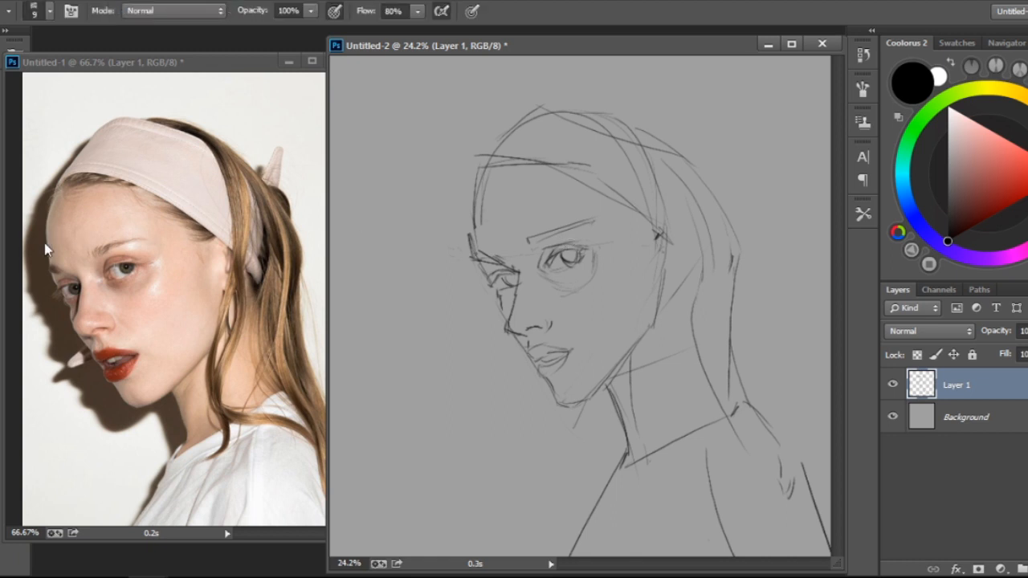
pyautogui.press('e')
pyautogui.moveTo(464, 259); pyautogui.dragTo(472, 221)
pyautogui.press('b')
pyautogui.moveTo(509, 295)
pyautogui.mouseDown()
pyautogui.moveTo(533, 356)
pyautogui.moveTo(522, 351)
pyautogui.moveTo(540, 351)
pyautogui.moveTo(529, 360)
pyautogui.moveTo(542, 373)
pyautogui.moveTo(531, 370)
pyautogui.moveTo(562, 395)
pyautogui.moveTo(554, 376)
pyautogui.moveTo(574, 411)
pyautogui.moveTo(569, 398)
pyautogui.moveTo(592, 397)
pyautogui.moveTo(660, 323)
pyautogui.mouseUp()
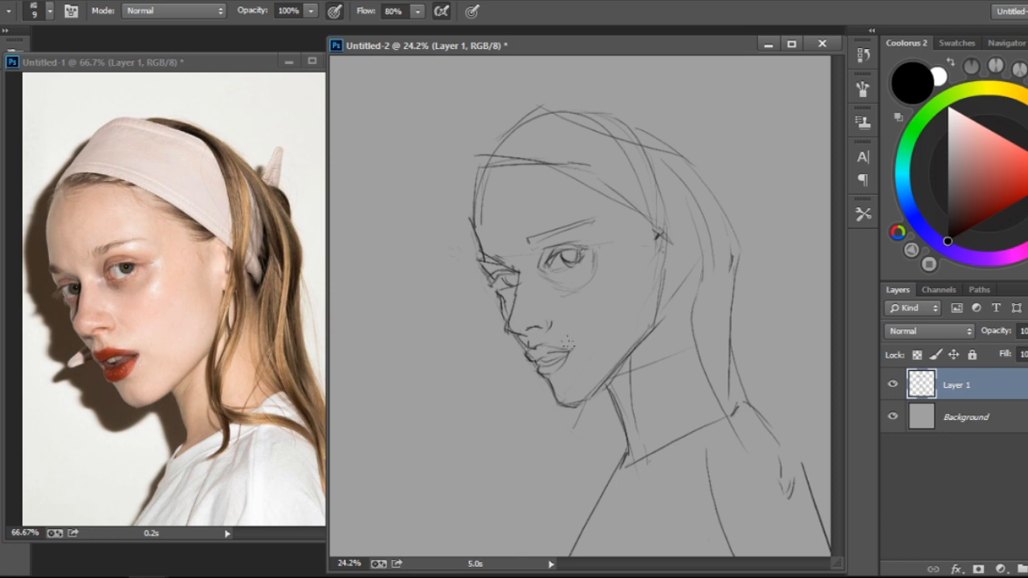
# Darken the mouth opening and define both eyebrows with the far eye's lid
pyautogui.moveTo(560, 348)
pyautogui.mouseDown()
pyautogui.moveTo(571, 348)
pyautogui.moveTo(539, 362)
pyautogui.mouseUp()
pyautogui.moveTo(500, 269)
pyautogui.mouseDown()
pyautogui.moveTo(519, 274)
pyautogui.moveTo(518, 292)
pyautogui.mouseUp()
pyautogui.moveTo(498, 258)
pyautogui.mouseDown()
pyautogui.moveTo(477, 268)
pyautogui.moveTo(496, 265)
pyautogui.mouseUp()
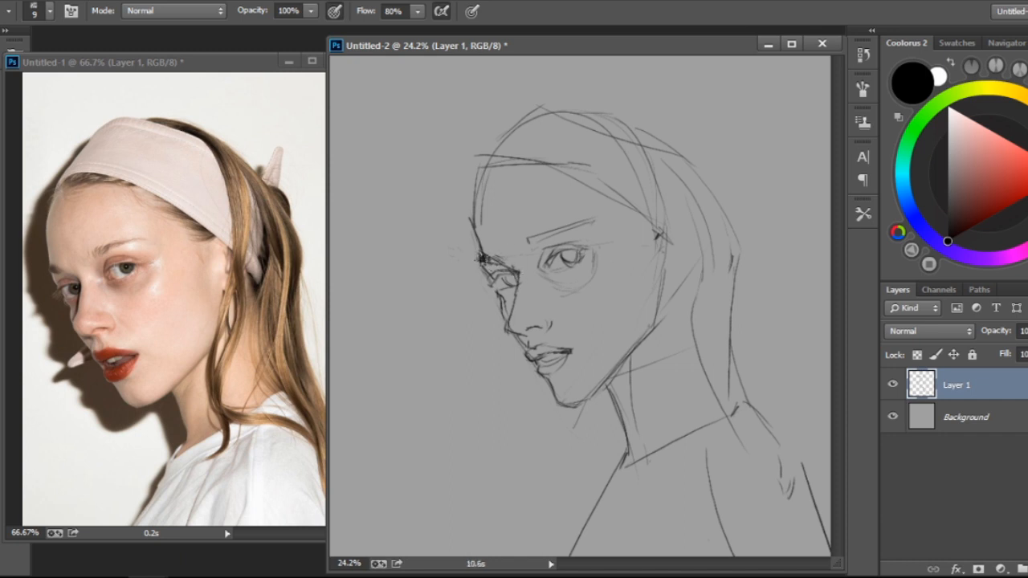
pyautogui.moveTo(527, 238); pyautogui.dragTo(591, 223)
pyautogui.press('e')
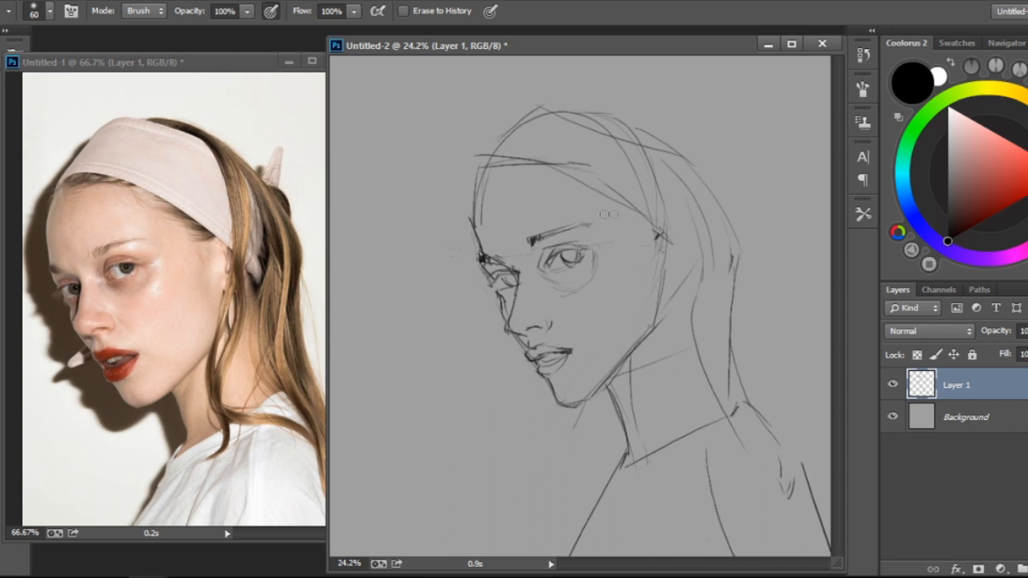
# Shade both irises, and refine the nose by adding the nostril wing and erasing excess line at its tip
pyautogui.press('b')
pyautogui.moveTo(571, 249); pyautogui.dragTo(565, 255)
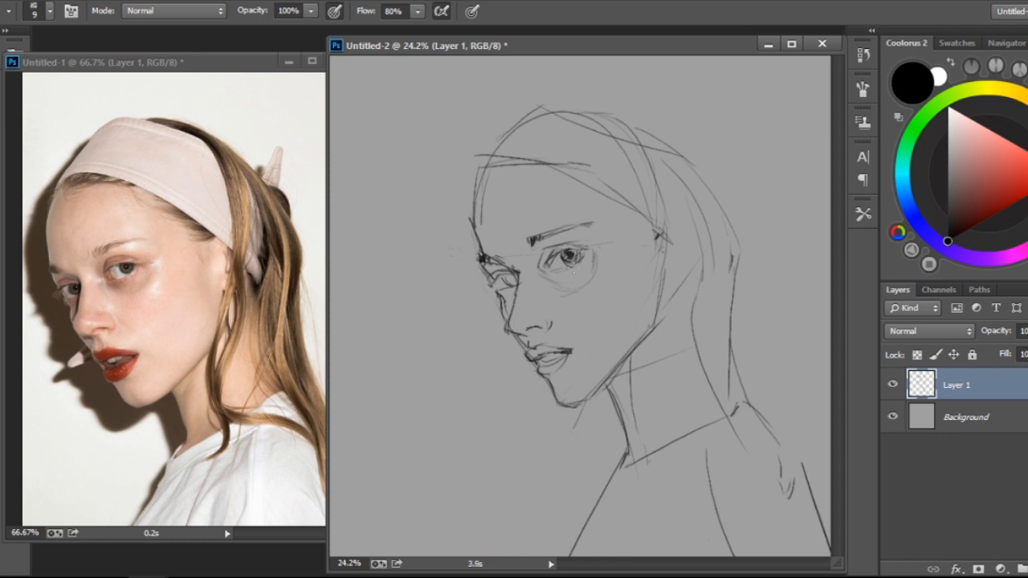
pyautogui.moveTo(508, 278); pyautogui.dragTo(509, 278)
pyautogui.hotkey('ctrl', 'z')
pyautogui.moveTo(535, 317)
pyautogui.mouseDown()
pyautogui.moveTo(544, 279)
pyautogui.moveTo(538, 271)
pyautogui.moveTo(556, 287)
pyautogui.moveTo(543, 272)
pyautogui.moveTo(586, 248)
pyautogui.mouseUp()
pyautogui.moveTo(498, 266); pyautogui.dragTo(514, 277)
pyautogui.press('e')
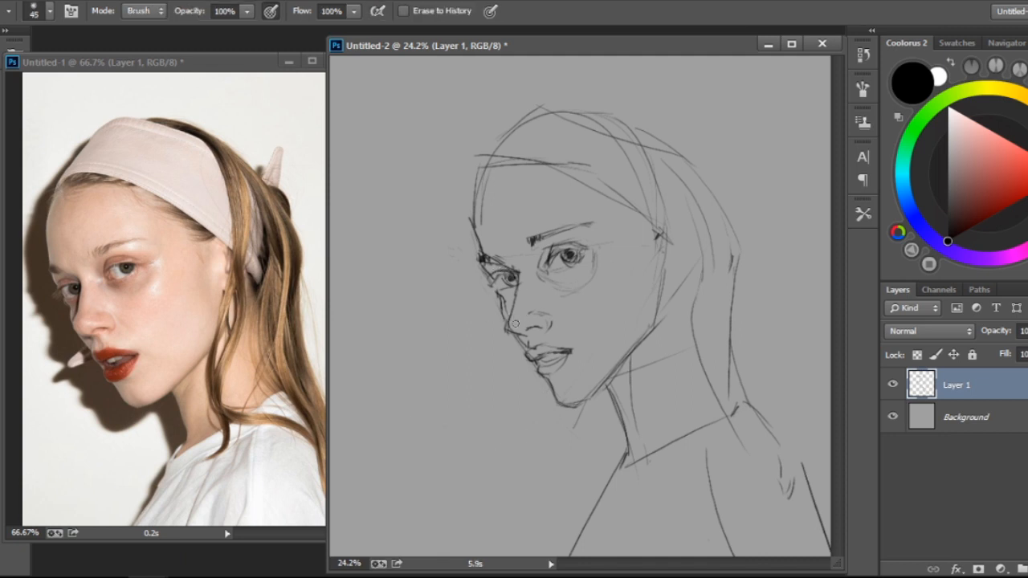
pyautogui.moveTo(514, 327); pyautogui.dragTo(519, 337)
# Erase the old headband line near the ear and redraw the lower edge from the far temple across the forehead
pyautogui.press('b')
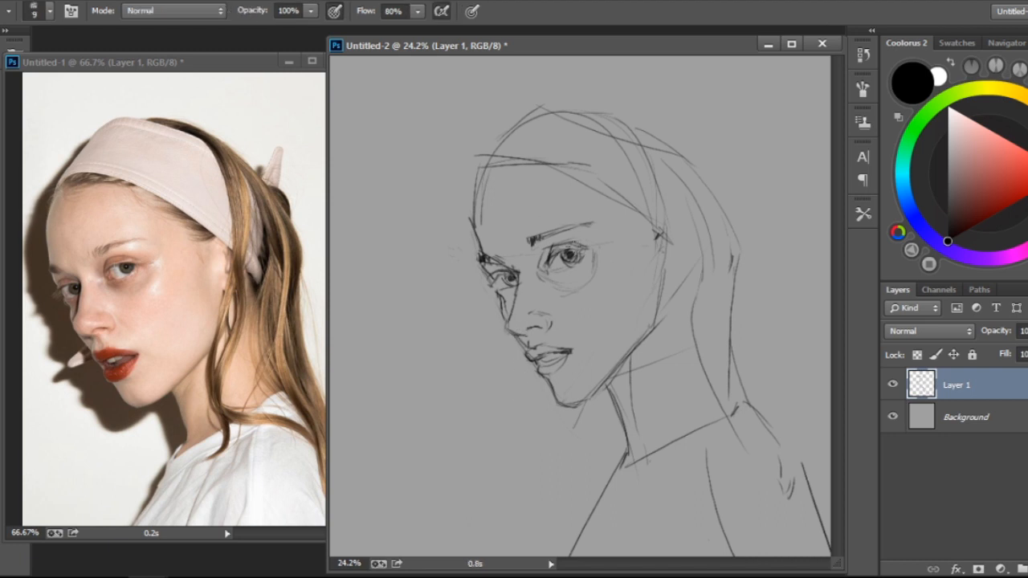
pyautogui.moveTo(478, 207)
pyautogui.mouseDown()
pyautogui.moveTo(496, 157)
pyautogui.moveTo(506, 157)
pyautogui.moveTo(491, 151)
pyautogui.moveTo(598, 160)
pyautogui.moveTo(522, 162)
pyautogui.moveTo(647, 217)
pyautogui.mouseUp()
pyautogui.press('e')
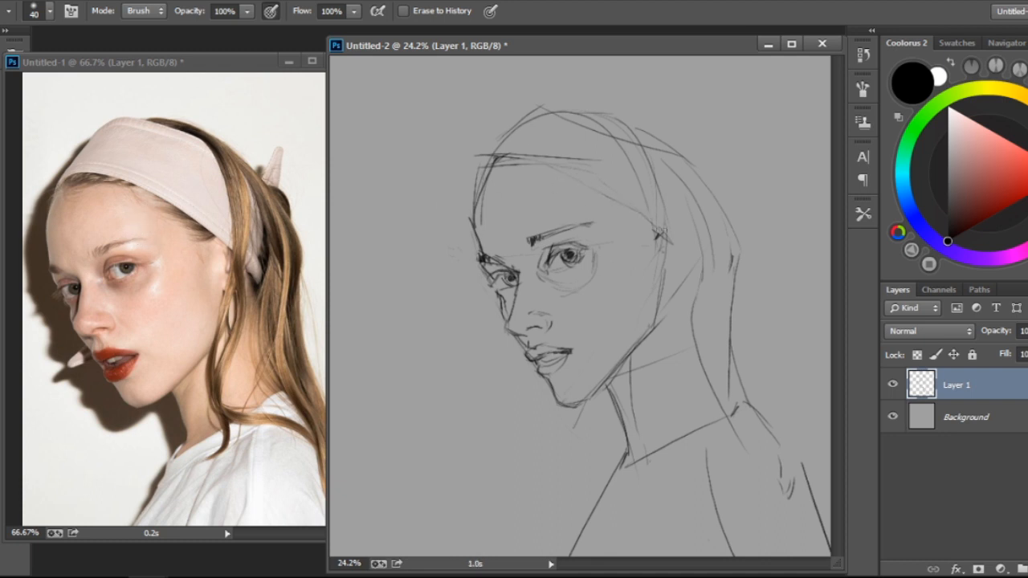
pyautogui.press('b')
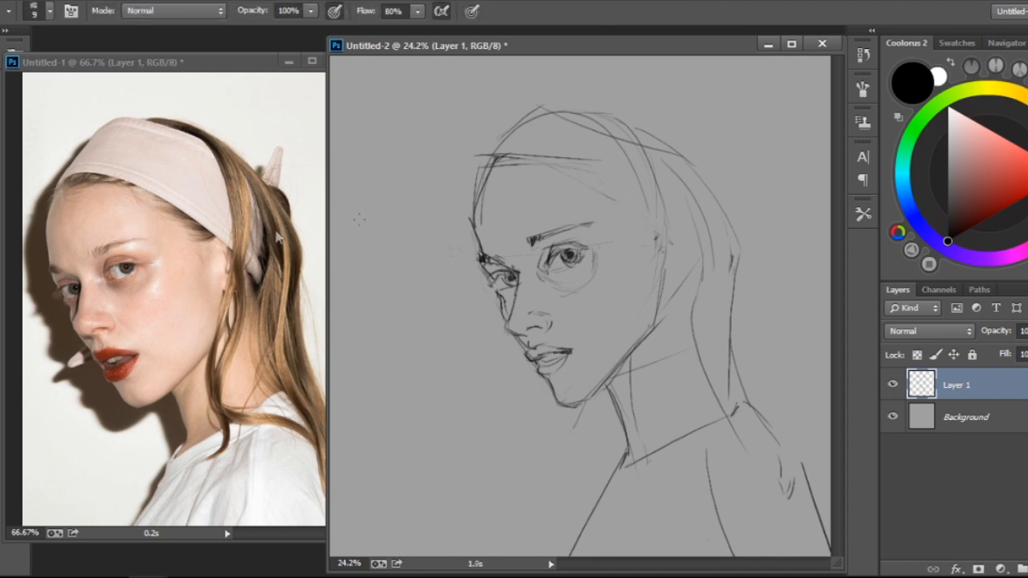
pyautogui.moveTo(562, 161)
pyautogui.mouseDown()
pyautogui.moveTo(634, 185)
pyautogui.moveTo(678, 238)
pyautogui.mouseUp()
pyautogui.moveTo(627, 184)
pyautogui.mouseDown()
pyautogui.moveTo(696, 244)
pyautogui.moveTo(703, 238)
pyautogui.moveTo(676, 263)
pyautogui.mouseUp()
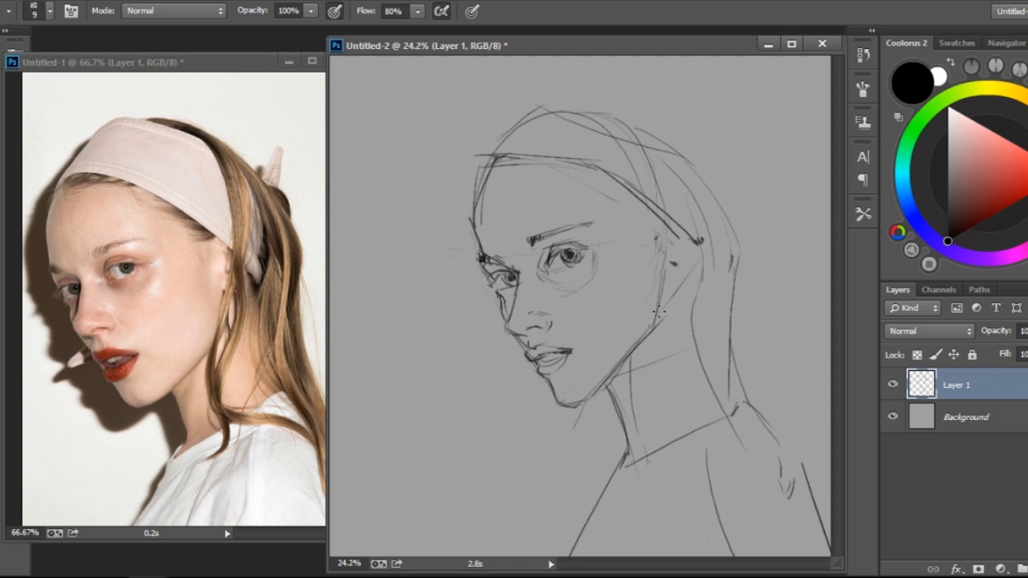
# Darken the face edge in front of the ear and sketch the hairline beneath the headband
pyautogui.moveTo(657, 326); pyautogui.dragTo(671, 271)
pyautogui.moveTo(641, 213); pyautogui.dragTo(669, 218)
pyautogui.moveTo(597, 180); pyautogui.dragTo(655, 219)
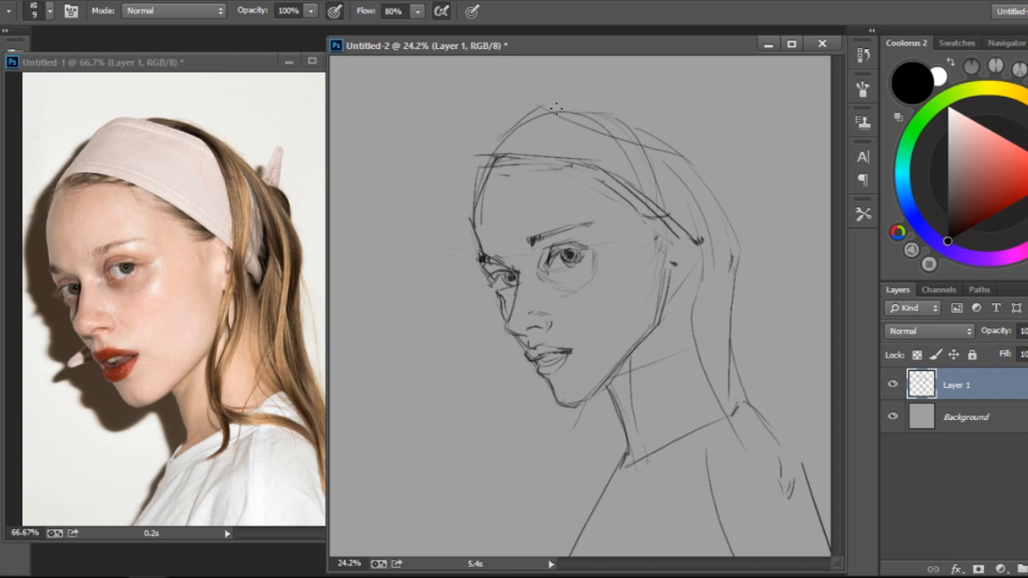
# Enlarge the eraser and remove the old construction lines across the crown inside the headband
pyautogui.press('e')
pyautogui.press(']')
pyautogui.press(']')
pyautogui.moveTo(548, 114)
pyautogui.mouseDown()
pyautogui.moveTo(629, 143)
pyautogui.moveTo(627, 155)
pyautogui.mouseUp()
pyautogui.moveTo(597, 117); pyautogui.dragTo(560, 122)
pyautogui.moveTo(687, 150); pyautogui.dragTo(652, 163)
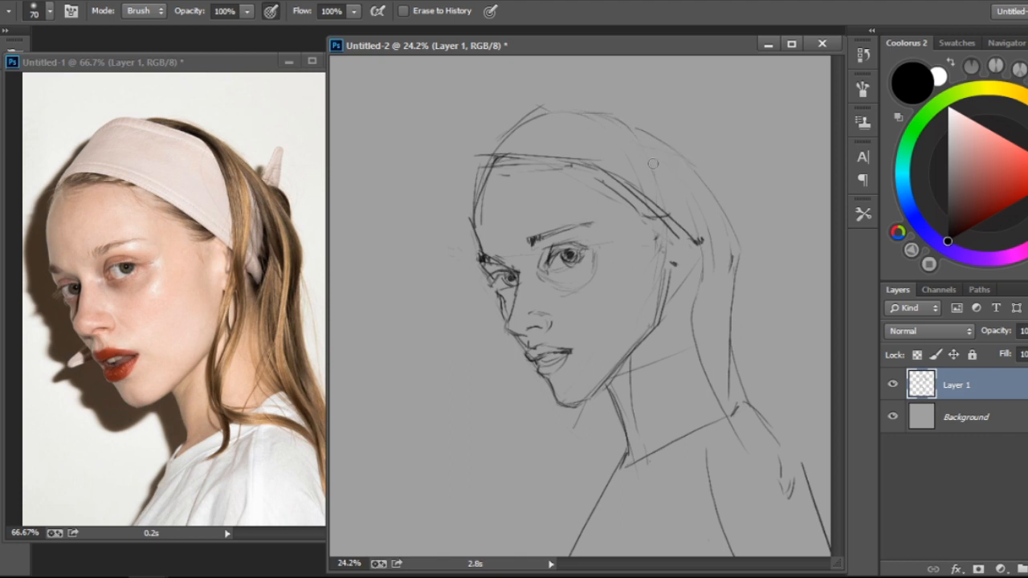
# Redraw the headband's upper edge from the top of the forehead over the head and down to the jaw
pyautogui.press('b')
pyautogui.moveTo(535, 105)
pyautogui.mouseDown()
pyautogui.moveTo(637, 128)
pyautogui.moveTo(612, 129)
pyautogui.moveTo(626, 126)
pyautogui.mouseUp()
pyautogui.press('e')
pyautogui.press('b')
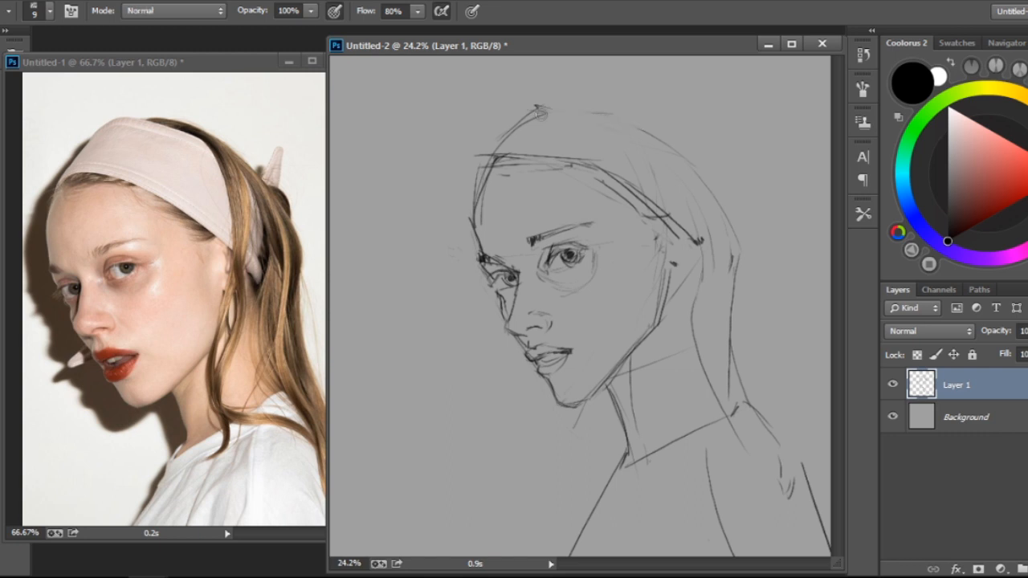
pyautogui.moveTo(537, 106)
pyautogui.mouseDown()
pyautogui.moveTo(669, 167)
pyautogui.moveTo(692, 240)
pyautogui.mouseUp()
pyautogui.moveTo(692, 193); pyautogui.dragTo(669, 305)
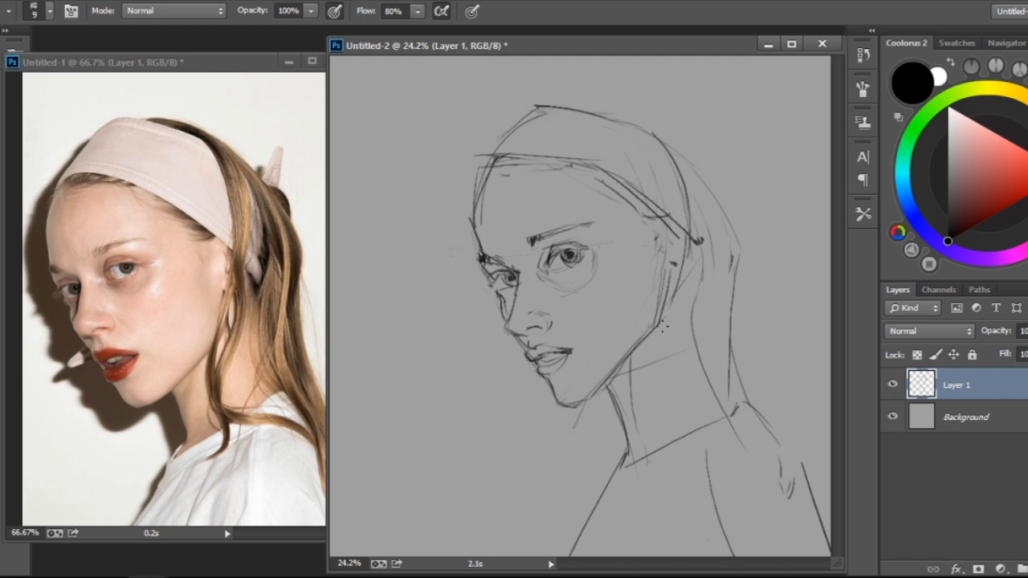
# Sketch the hair strand falling from the ear past the neck to the shoulder, and refine the far eye and chin
pyautogui.moveTo(673, 270); pyautogui.dragTo(658, 437)
pyautogui.moveTo(673, 461); pyautogui.dragTo(680, 483)
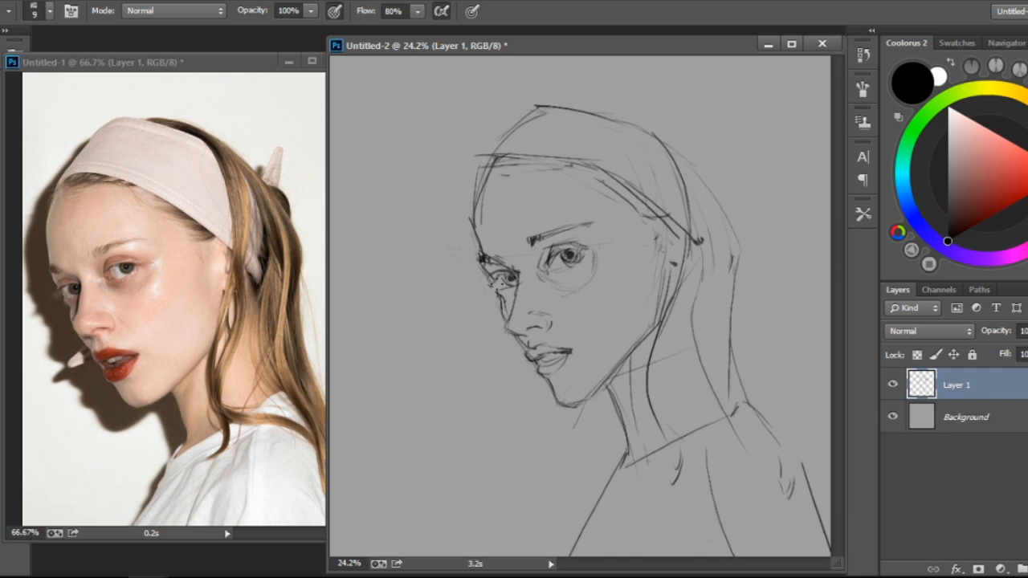
pyautogui.moveTo(494, 278); pyautogui.dragTo(502, 289)
pyautogui.moveTo(497, 281); pyautogui.dragTo(512, 294)
pyautogui.moveTo(592, 388); pyautogui.dragTo(570, 404)
# Sketch the hair's outer contour from the crown and the long strands falling over the shoulder
pyautogui.moveTo(582, 90); pyautogui.dragTo(778, 306)
pyautogui.moveTo(775, 290)
pyautogui.mouseDown()
pyautogui.moveTo(773, 374)
pyautogui.moveTo(793, 472)
pyautogui.mouseUp()
pyautogui.moveTo(762, 236); pyautogui.dragTo(804, 412)
pyautogui.moveTo(722, 219); pyautogui.dragTo(710, 401)
pyautogui.moveTo(684, 328); pyautogui.dragTo(807, 516)
# Sketch the shirt's neckline at the base of the neck and below the hair
pyautogui.moveTo(739, 439); pyautogui.dragTo(698, 470)
pyautogui.moveTo(618, 465)
pyautogui.mouseDown()
pyautogui.moveTo(647, 472)
pyautogui.moveTo(679, 460)
pyautogui.mouseUp()
pyautogui.moveTo(653, 477)
pyautogui.mouseDown()
pyautogui.moveTo(609, 493)
pyautogui.moveTo(616, 489)
pyautogui.mouseUp()
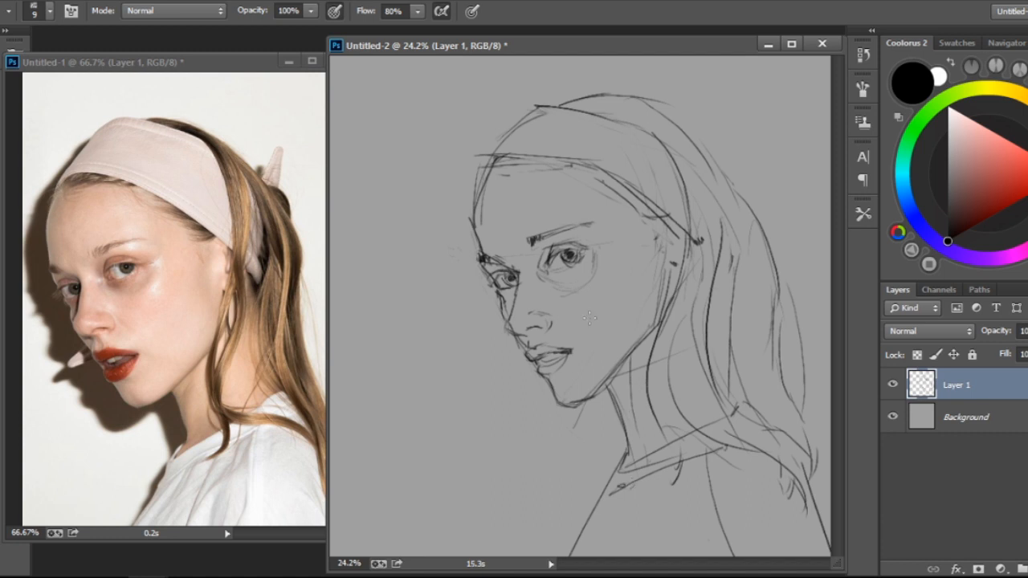
# Flip the canvas horizontally to check the drawing, refine the nose contour and near jawline, and flip it back
pyautogui.hotkey('ctrl', 'shift', 'h')
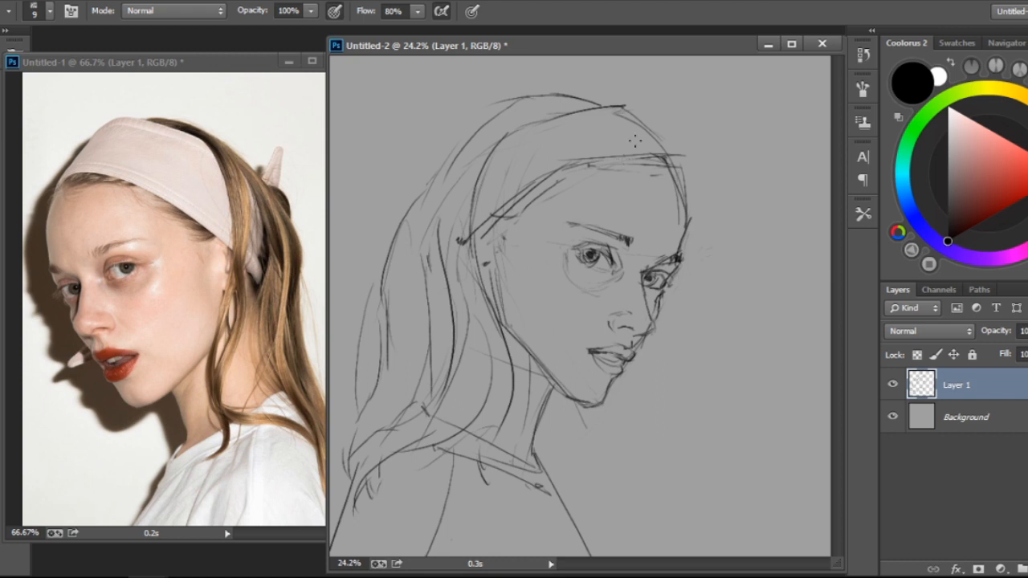
pyautogui.hotkey('ctrl', 'shift', 'h')
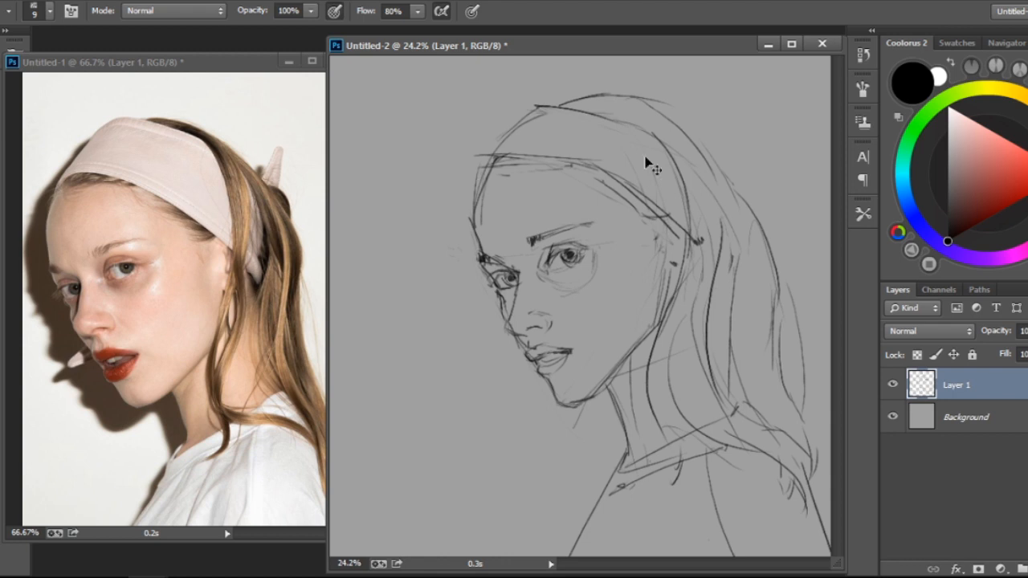
pyautogui.hotkey('ctrl', 'shift', 'h')
pyautogui.press('r')
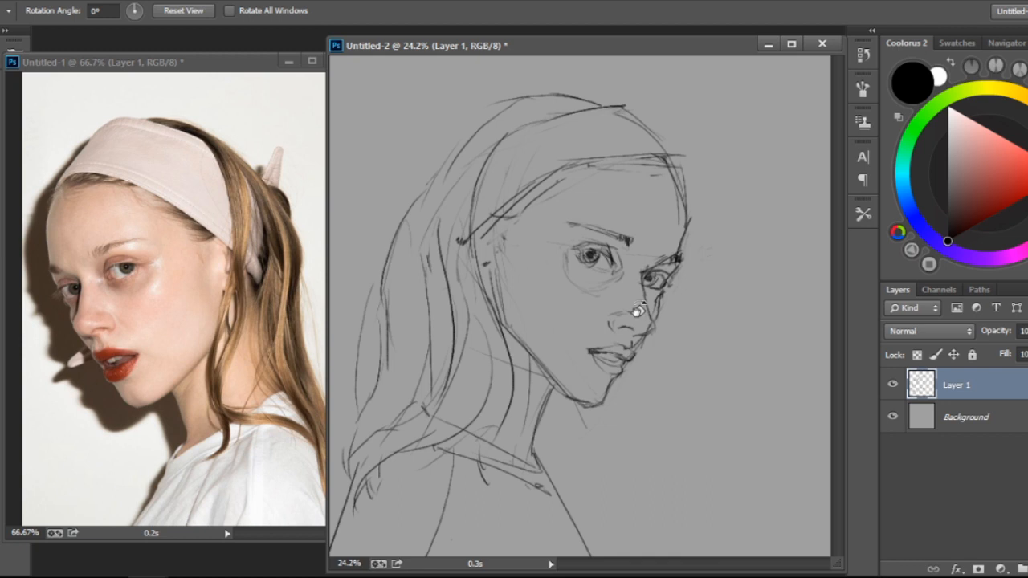
pyautogui.press('e')
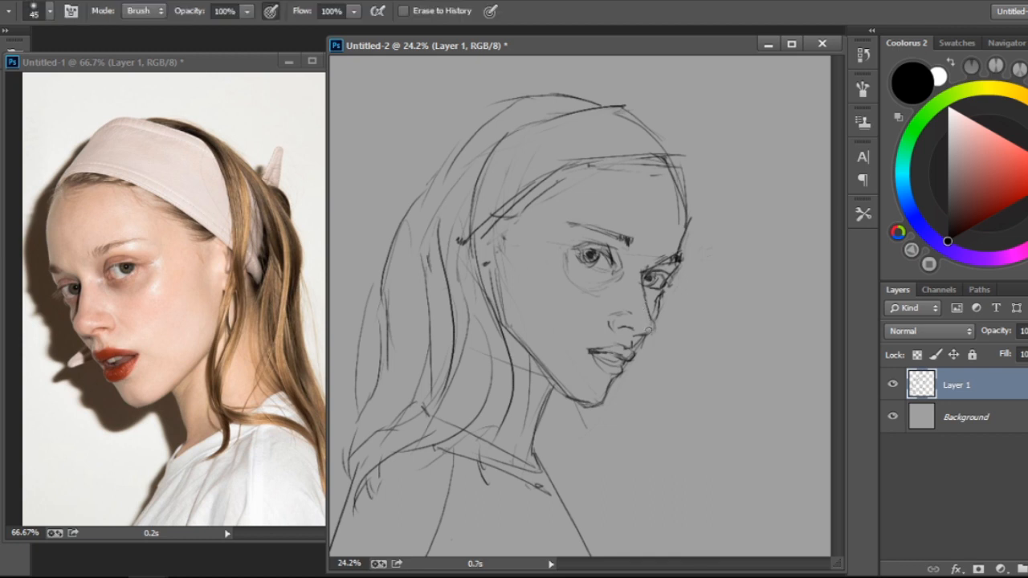
pyautogui.press('b')
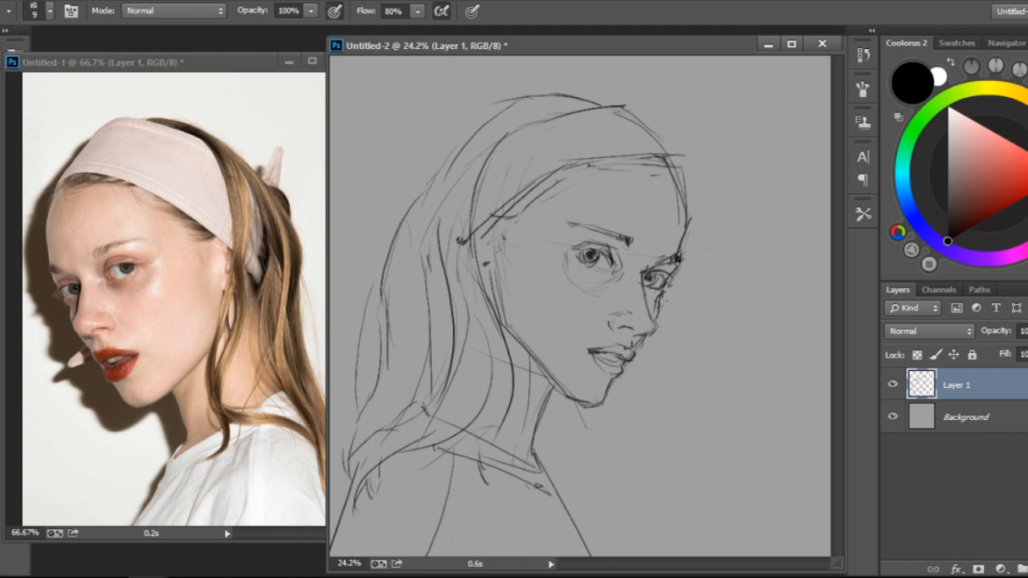
pyautogui.moveTo(656, 294); pyautogui.dragTo(652, 303)
pyautogui.moveTo(503, 320); pyautogui.dragTo(561, 399)
pyautogui.hotkey('ctrl', 'h')
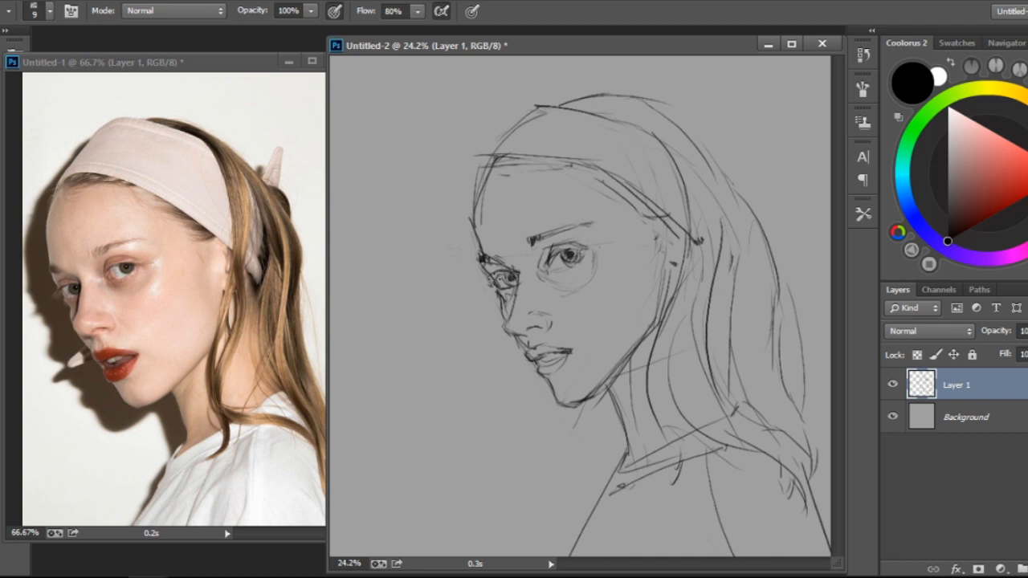
# Add the far eye's lashes and the near eye's outer corner, and refine the bridge and underside of the nose
pyautogui.moveTo(481, 277)
pyautogui.mouseDown()
pyautogui.moveTo(492, 280)
pyautogui.moveTo(485, 282)
pyautogui.mouseUp()
pyautogui.moveTo(578, 254); pyautogui.dragTo(592, 250)
pyautogui.moveTo(516, 334); pyautogui.dragTo(526, 337)
pyautogui.moveTo(518, 289); pyautogui.dragTo(510, 318)
# Outline the cast shadow on the wall in front of the face, from the top of the headband down to the shoulder
pyautogui.moveTo(517, 123)
pyautogui.mouseDown()
pyautogui.moveTo(468, 167)
pyautogui.moveTo(458, 271)
pyautogui.mouseUp()
pyautogui.moveTo(457, 186); pyautogui.dragTo(447, 268)
pyautogui.hotkey('ctrl', 'z')
pyautogui.moveTo(462, 180)
pyautogui.mouseDown()
pyautogui.moveTo(449, 253)
pyautogui.moveTo(471, 347)
pyautogui.mouseUp()
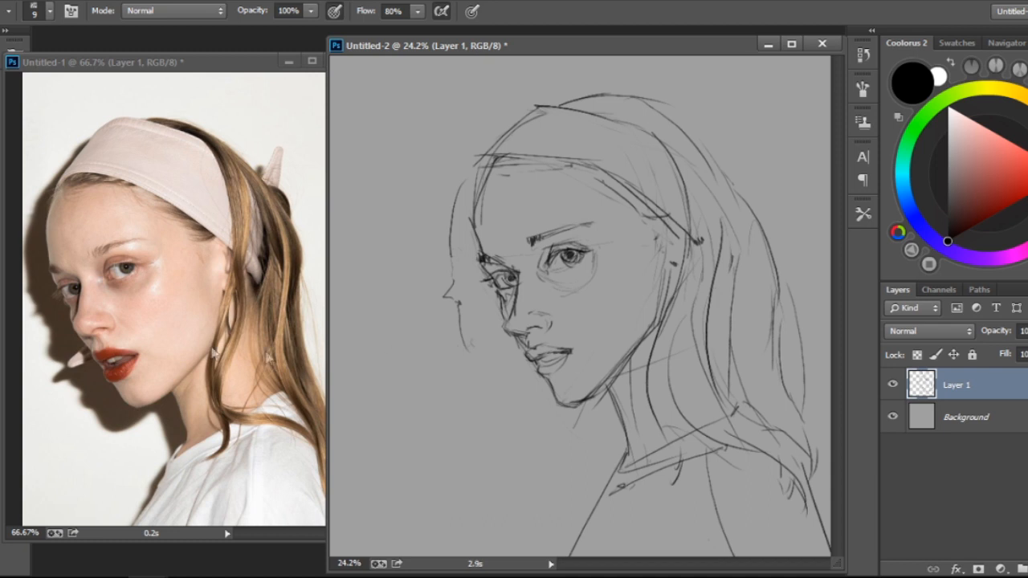
pyautogui.moveTo(456, 302)
pyautogui.mouseDown()
pyautogui.moveTo(477, 337)
pyautogui.moveTo(466, 354)
pyautogui.moveTo(491, 381)
pyautogui.moveTo(478, 395)
pyautogui.moveTo(511, 413)
pyautogui.moveTo(522, 443)
pyautogui.moveTo(536, 448)
pyautogui.moveTo(583, 421)
pyautogui.moveTo(602, 434)
pyautogui.moveTo(556, 557)
pyautogui.mouseUp()
pyautogui.click(551, 564)
pyautogui.click(492, 167)
pyautogui.moveTo(473, 167); pyautogui.dragTo(517, 108)
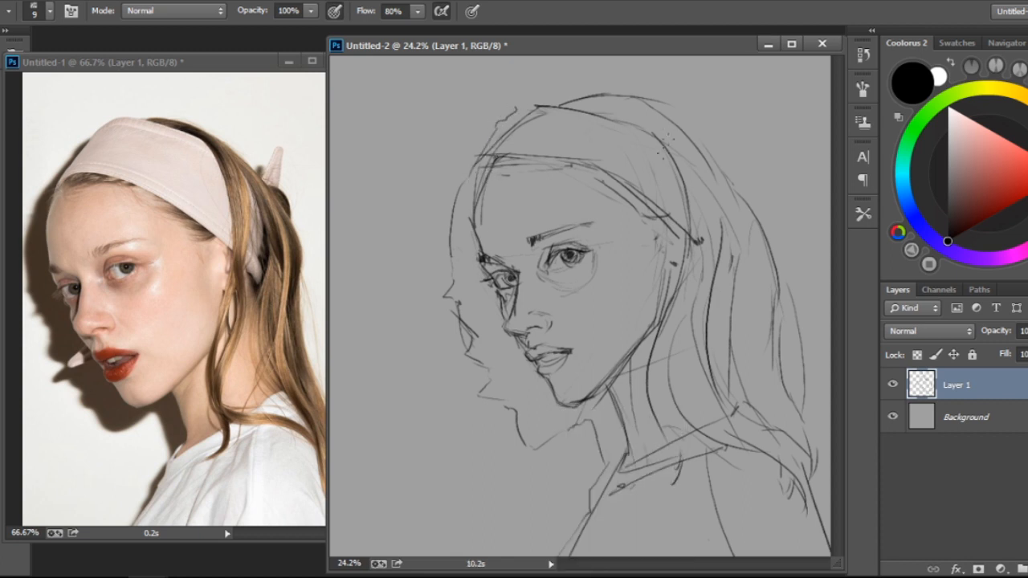
# Sketch the headband's knot behind the head and crop the canvas to a narrower portrait format
pyautogui.moveTo(702, 143)
pyautogui.mouseDown()
pyautogui.moveTo(716, 105)
pyautogui.moveTo(719, 148)
pyautogui.moveTo(735, 146)
pyautogui.moveTo(732, 181)
pyautogui.mouseUp()
pyautogui.press('c')
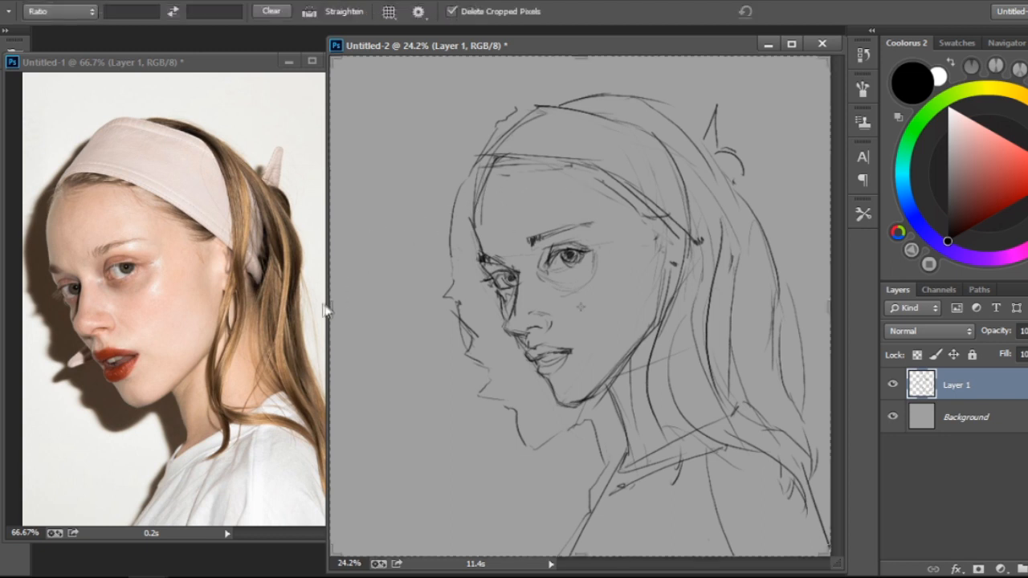
pyautogui.moveTo(339, 310); pyautogui.dragTo(388, 318)
pyautogui.moveTo(773, 301); pyautogui.dragTo(759, 287)
pyautogui.click(797, 11)
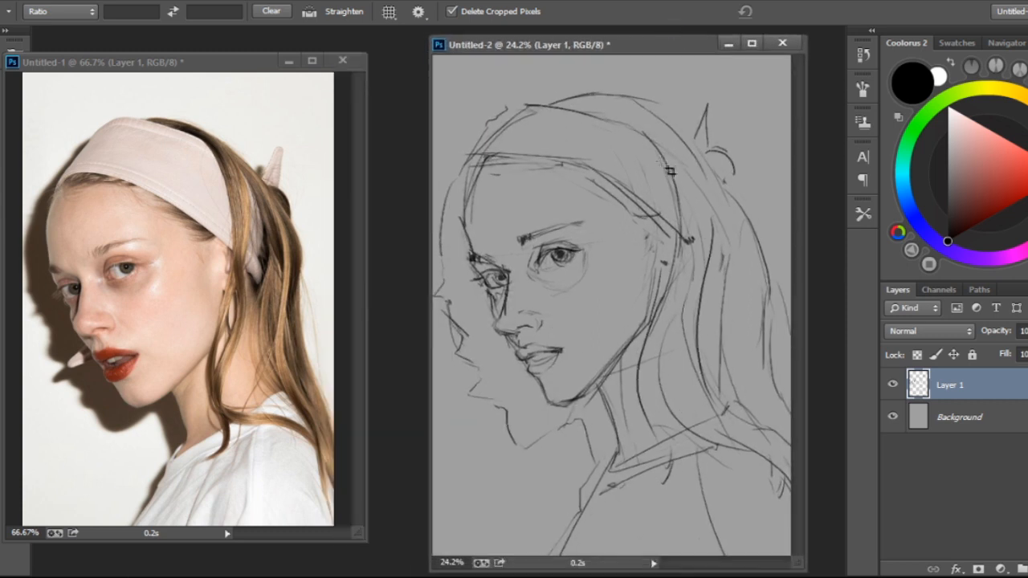
# Add a new layer between the sketch and the background and choose a muted red paint colour
pyautogui.press('b')
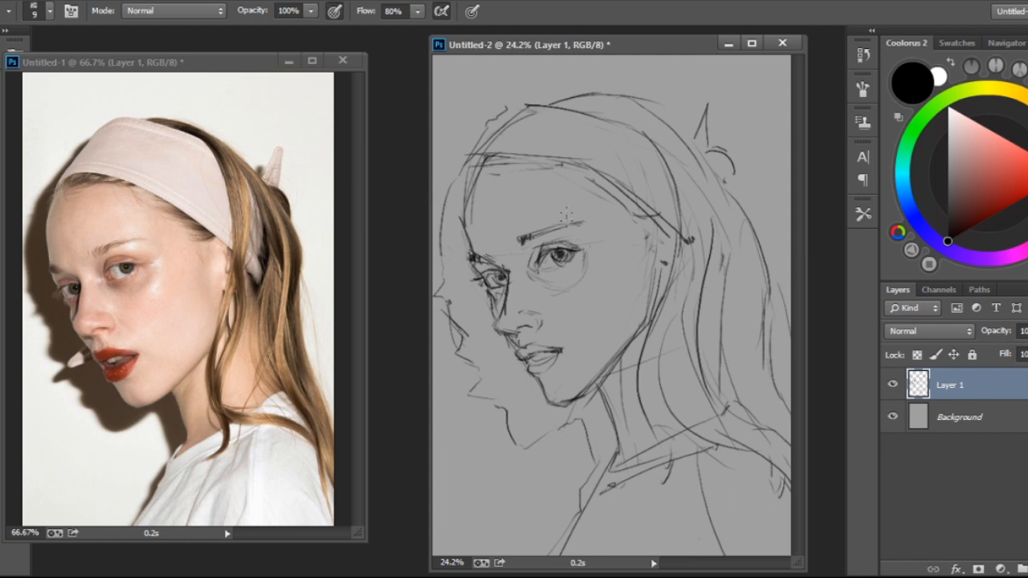
pyautogui.click(970, 419)
pyautogui.hotkey('ctrl', 'shift', 'n')
pyautogui.press('Return')
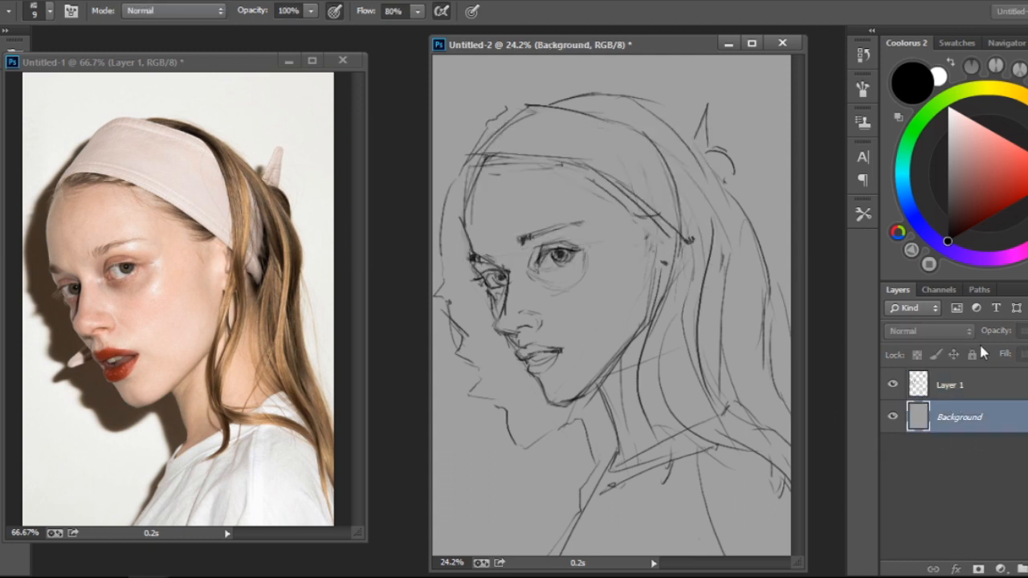
pyautogui.moveTo(989, 173); pyautogui.dragTo(947, 100)
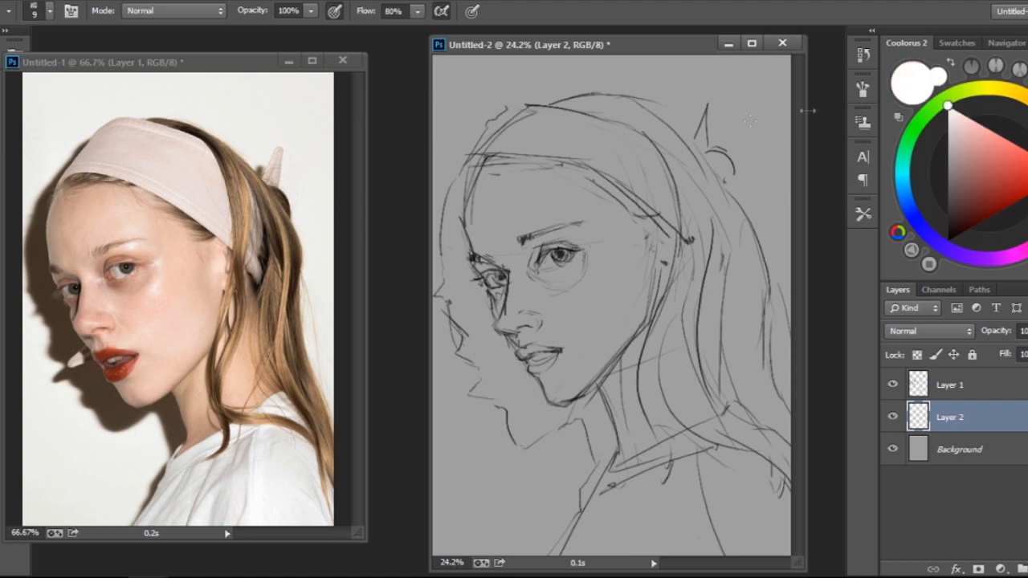
pyautogui.moveTo(997, 180)
pyautogui.mouseDown()
pyautogui.moveTo(999, 167)
pyautogui.moveTo(984, 178)
pyautogui.moveTo(992, 157)
pyautogui.moveTo(987, 182)
pyautogui.moveTo(983, 171)
pyautogui.mouseUp()
# Choose the 127 px textured brush, enlarge it to 200 px and test the muted red over the near eye and temple
pyautogui.rightClick(599, 228)
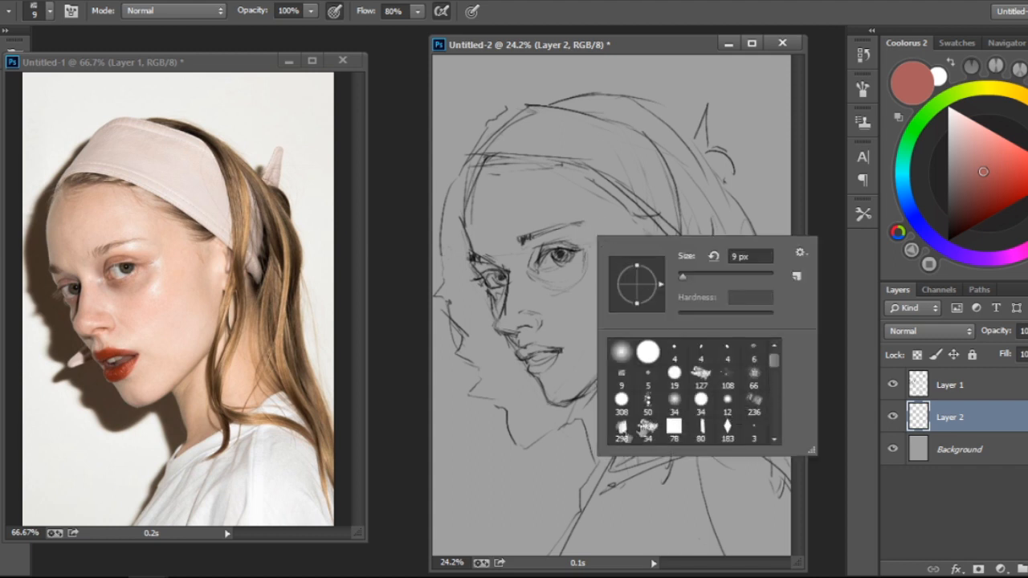
pyautogui.click(701, 373)
pyautogui.press('Return')
pyautogui.press(']')
pyautogui.press(']')
pyautogui.press(']')
pyautogui.moveTo(564, 206)
pyautogui.mouseDown()
pyautogui.moveTo(588, 263)
pyautogui.moveTo(603, 238)
pyautogui.moveTo(617, 261)
pyautogui.moveTo(587, 197)
pyautogui.mouseUp()
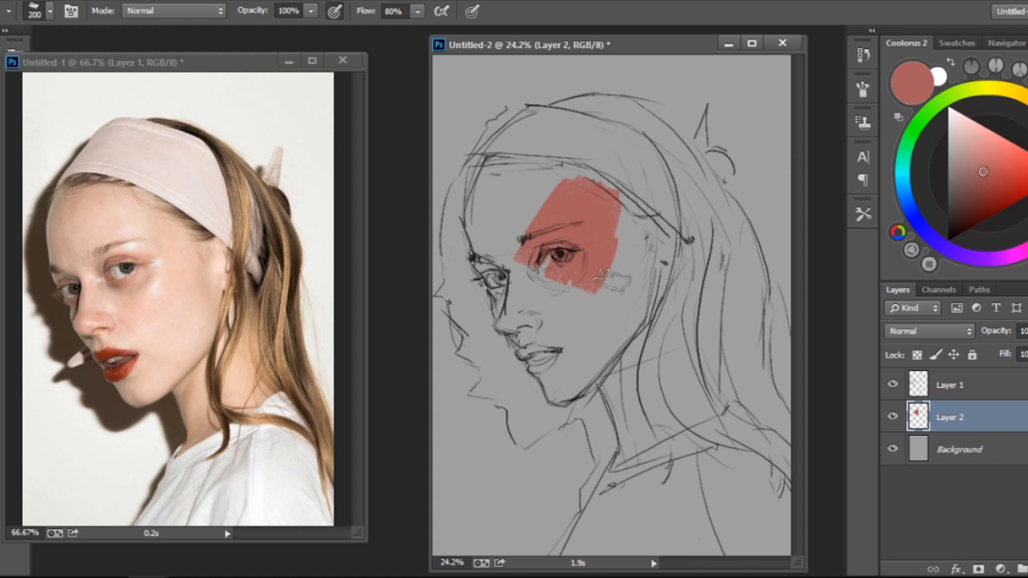
# Try filling the background with white, and undo the fill
pyautogui.click(956, 450)
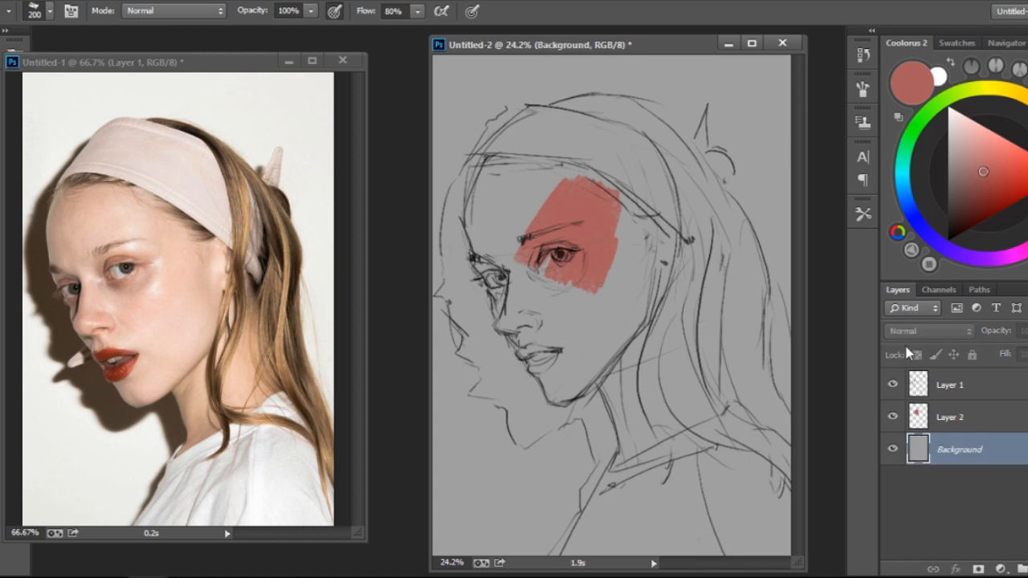
pyautogui.hotkey('ctrl', 'BackSpace')
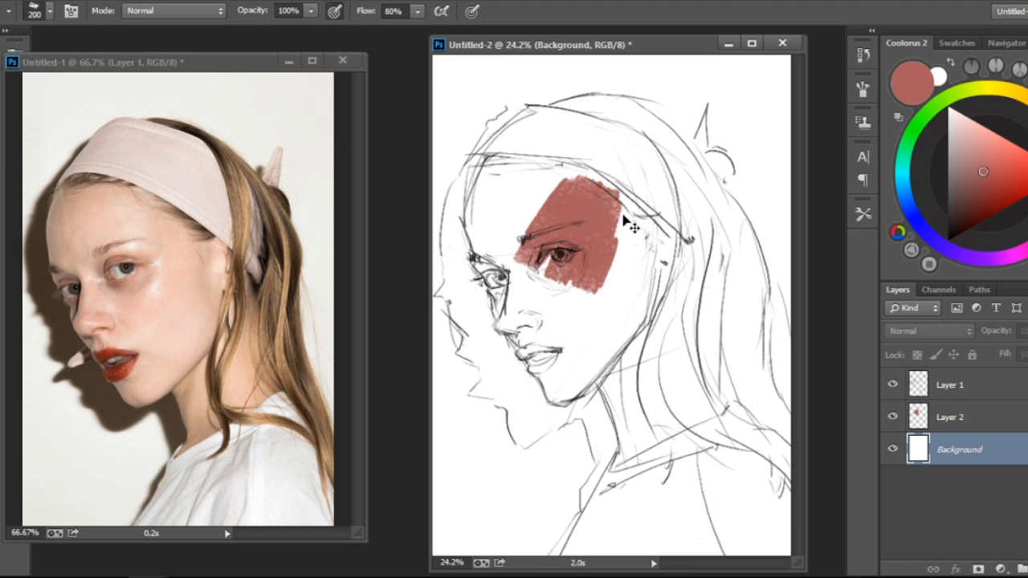
pyautogui.hotkey('ctrl', 'z')
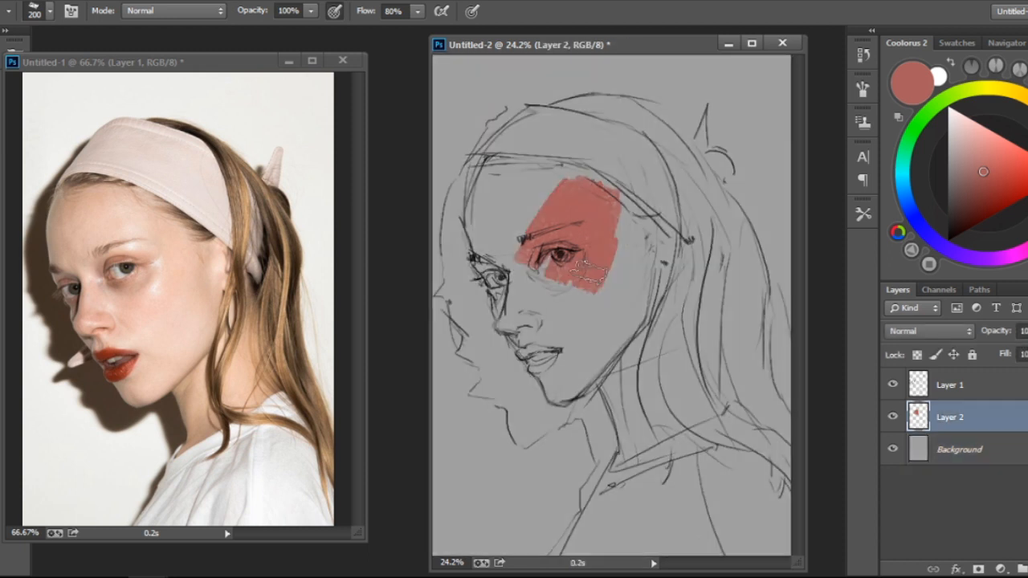
# Discard the test paint layer and add a fresh empty layer between the sketch and the background
pyautogui.hotkey('ctrl', 'e')
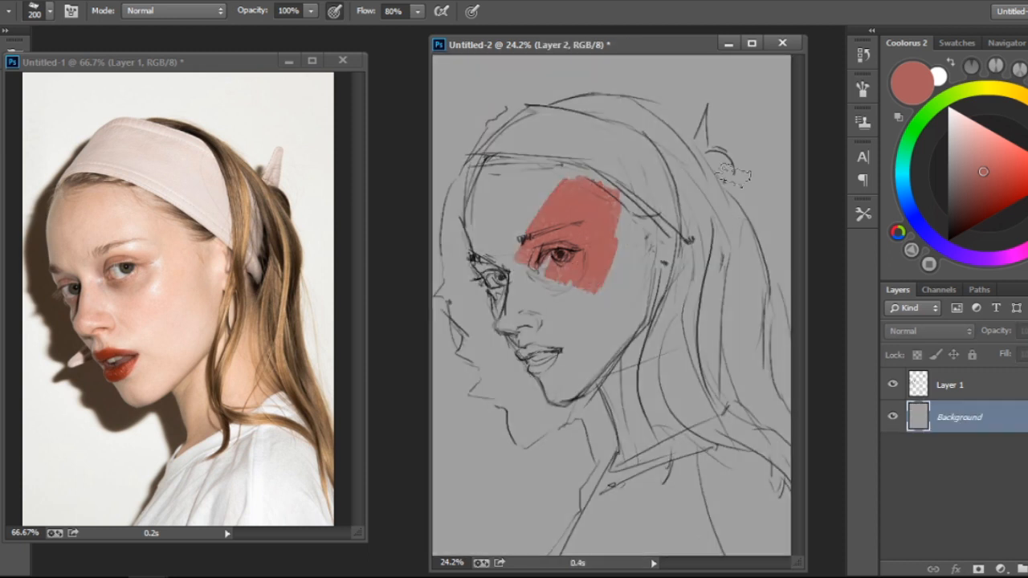
pyautogui.hotkey('ctrl', 'shift', 'n')
pyautogui.press('Return')
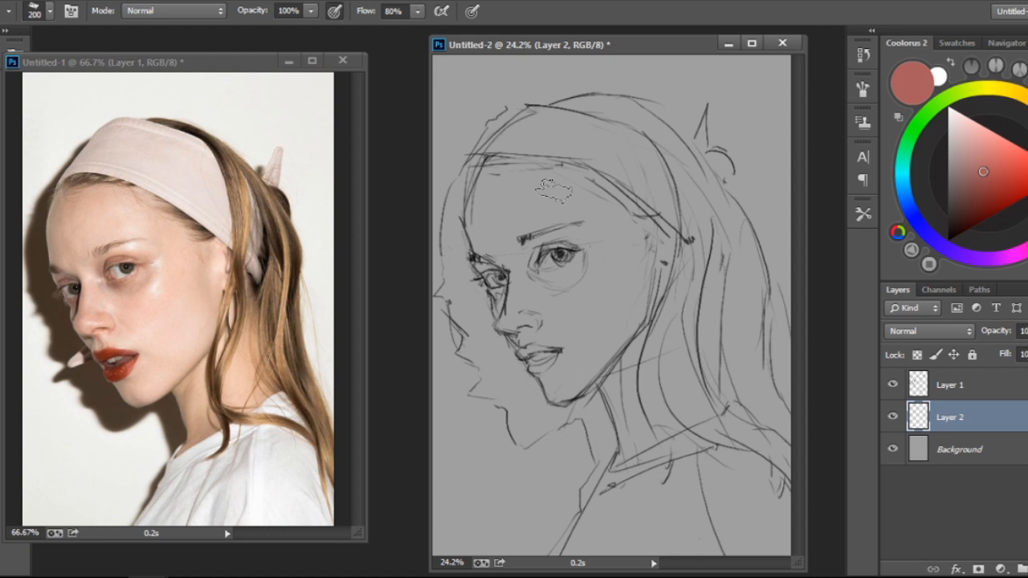
# Block in the forehead, both eyes and the near cheek in muted red with the brush at 400 px
pyautogui.press(']')
pyautogui.press(']')
pyautogui.press(']')
pyautogui.moveTo(536, 171)
pyautogui.mouseDown()
pyautogui.moveTo(624, 206)
pyautogui.moveTo(633, 193)
pyautogui.moveTo(657, 229)
pyautogui.moveTo(684, 276)
pyautogui.mouseUp()
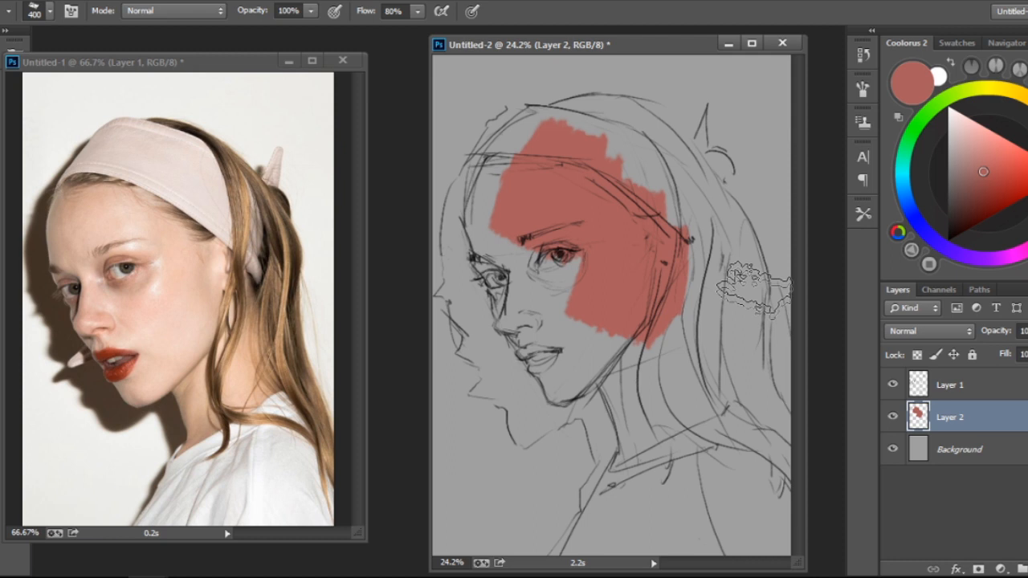
pyautogui.moveTo(562, 317); pyautogui.dragTo(554, 269)
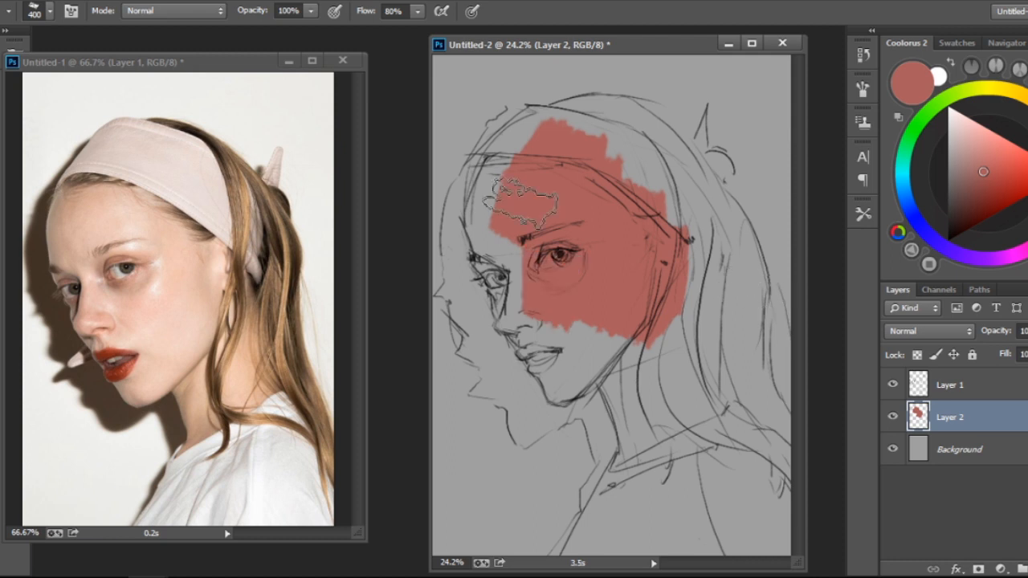
pyautogui.moveTo(520, 202); pyautogui.dragTo(505, 273)
# Extend the muted red over the headband and side of the head, changing to the square 78 px brush
pyautogui.press('[')
pyautogui.press('[')
pyautogui.press('[')
pyautogui.press('[')
pyautogui.press('[')
pyautogui.press('[')
pyautogui.press('[')
pyautogui.rightClick(562, 244)
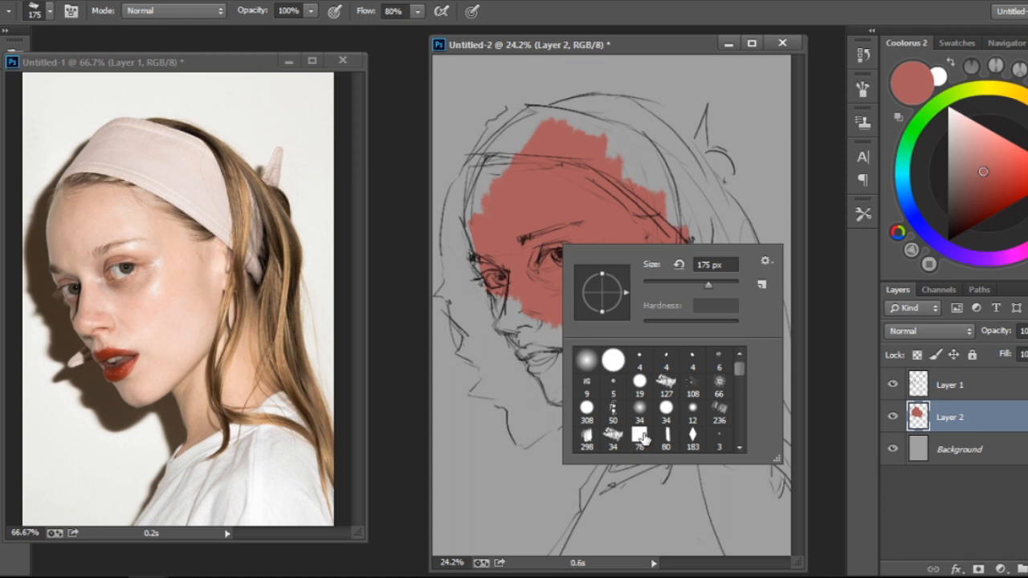
pyautogui.click(641, 436)
pyautogui.moveTo(618, 153); pyautogui.dragTo(652, 189)
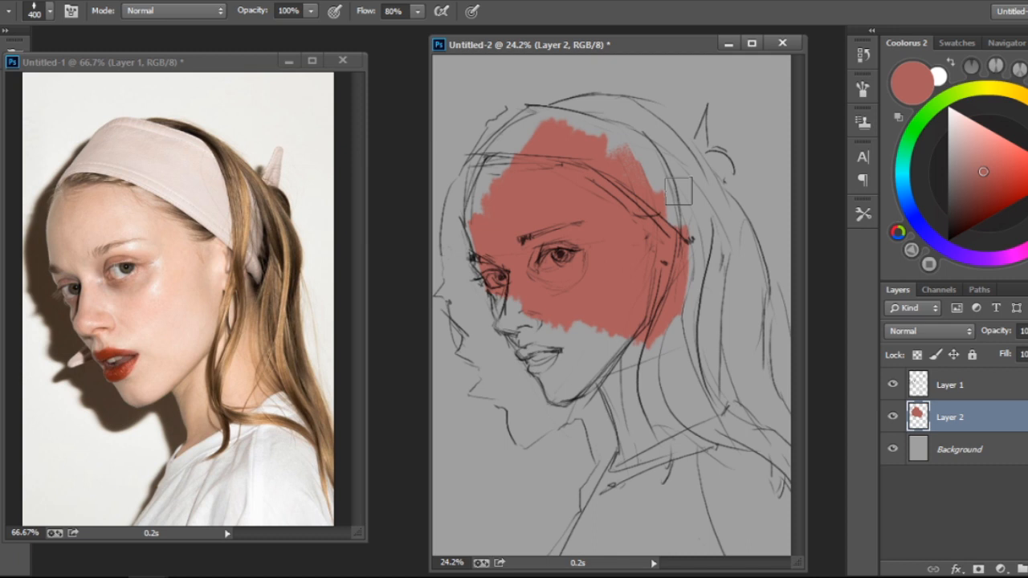
pyautogui.moveTo(678, 191); pyautogui.dragTo(622, 132)
pyautogui.rightClick(617, 191)
pyautogui.click(692, 383)
pyautogui.moveTo(531, 166); pyautogui.dragTo(553, 121)
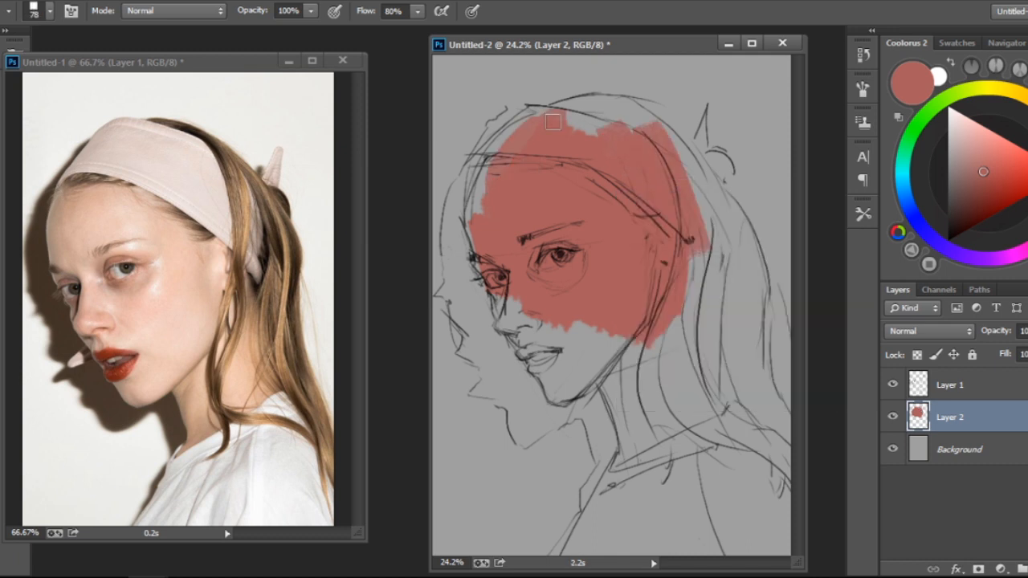
# Switch to the hard round brush and fill the headband, back of the head and long hair in muted red, undoing stray strokes
pyautogui.rightClick(545, 177)
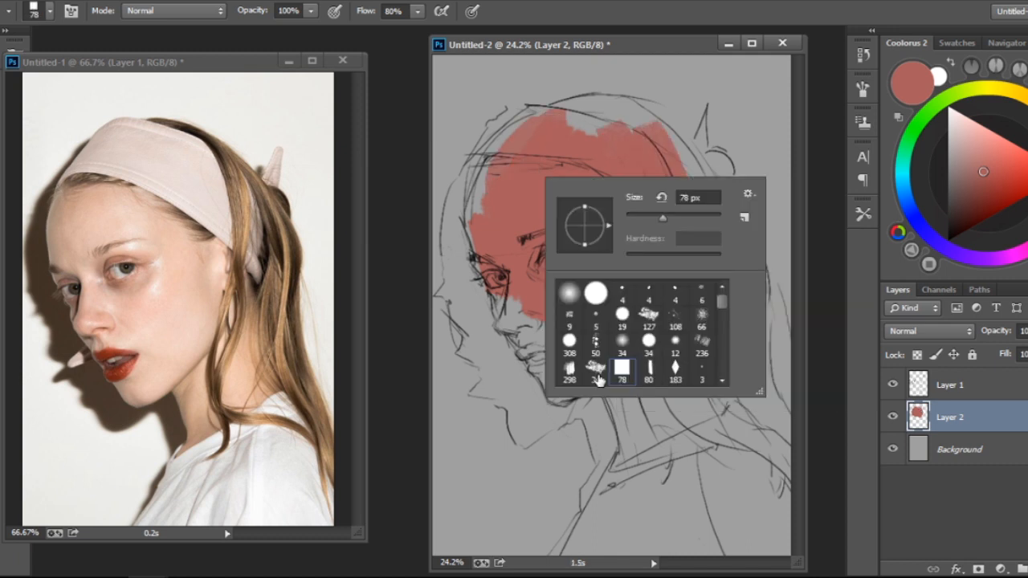
pyautogui.doubleClick(595, 293)
pyautogui.moveTo(607, 126)
pyautogui.mouseDown()
pyautogui.moveTo(579, 129)
pyautogui.moveTo(635, 139)
pyautogui.moveTo(719, 255)
pyautogui.moveTo(698, 298)
pyautogui.moveTo(693, 273)
pyautogui.mouseUp()
pyautogui.press(']')
pyautogui.moveTo(494, 200)
pyautogui.mouseDown()
pyautogui.moveTo(477, 212)
pyautogui.moveTo(472, 186)
pyautogui.moveTo(514, 130)
pyautogui.moveTo(601, 107)
pyautogui.moveTo(562, 103)
pyautogui.moveTo(636, 104)
pyautogui.moveTo(690, 167)
pyautogui.moveTo(745, 287)
pyautogui.mouseUp()
pyautogui.press(']')
pyautogui.press(']')
pyautogui.moveTo(725, 206)
pyautogui.mouseDown()
pyautogui.moveTo(755, 293)
pyautogui.moveTo(747, 355)
pyautogui.mouseUp()
pyautogui.moveTo(749, 274)
pyautogui.mouseDown()
pyautogui.moveTo(729, 351)
pyautogui.moveTo(738, 338)
pyautogui.moveTo(794, 448)
pyautogui.moveTo(737, 330)
pyautogui.moveTo(794, 441)
pyautogui.moveTo(678, 312)
pyautogui.moveTo(517, 260)
pyautogui.moveTo(475, 212)
pyautogui.mouseUp()
pyautogui.hotkey('ctrl', 'z')
pyautogui.hotkey('ctrl', 'z')
# Fill the nose, mouth, chin, jaw and neck in muted red with the round brush at 80 px
pyautogui.press('[')
pyautogui.press('[')
pyautogui.press('[')
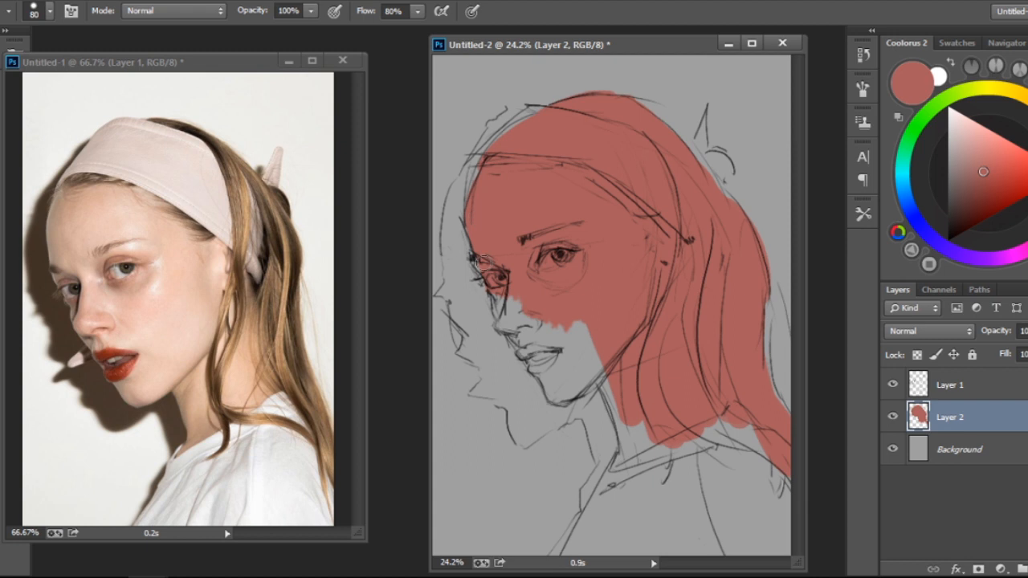
pyautogui.moveTo(482, 263)
pyautogui.mouseDown()
pyautogui.moveTo(514, 325)
pyautogui.moveTo(504, 324)
pyautogui.moveTo(537, 315)
pyautogui.moveTo(549, 372)
pyautogui.moveTo(534, 361)
pyautogui.moveTo(554, 395)
pyautogui.moveTo(540, 377)
pyautogui.moveTo(614, 417)
pyautogui.moveTo(630, 444)
pyautogui.moveTo(638, 432)
pyautogui.moveTo(618, 462)
pyautogui.moveTo(654, 449)
pyautogui.moveTo(628, 450)
pyautogui.mouseUp()
# Fill the shirt in muted red, edging the neckline at 60 px and covering the body at 100 px
pyautogui.press('[')
pyautogui.press('[')
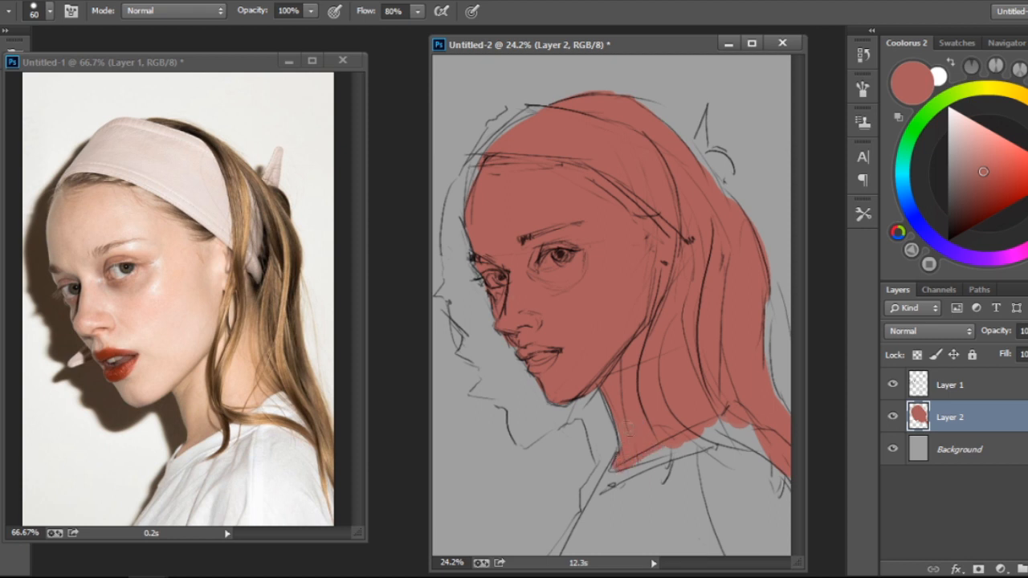
pyautogui.moveTo(703, 421)
pyautogui.mouseDown()
pyautogui.moveTo(657, 439)
pyautogui.moveTo(752, 411)
pyautogui.moveTo(749, 422)
pyautogui.moveTo(636, 465)
pyautogui.moveTo(618, 457)
pyautogui.moveTo(598, 501)
pyautogui.mouseUp()
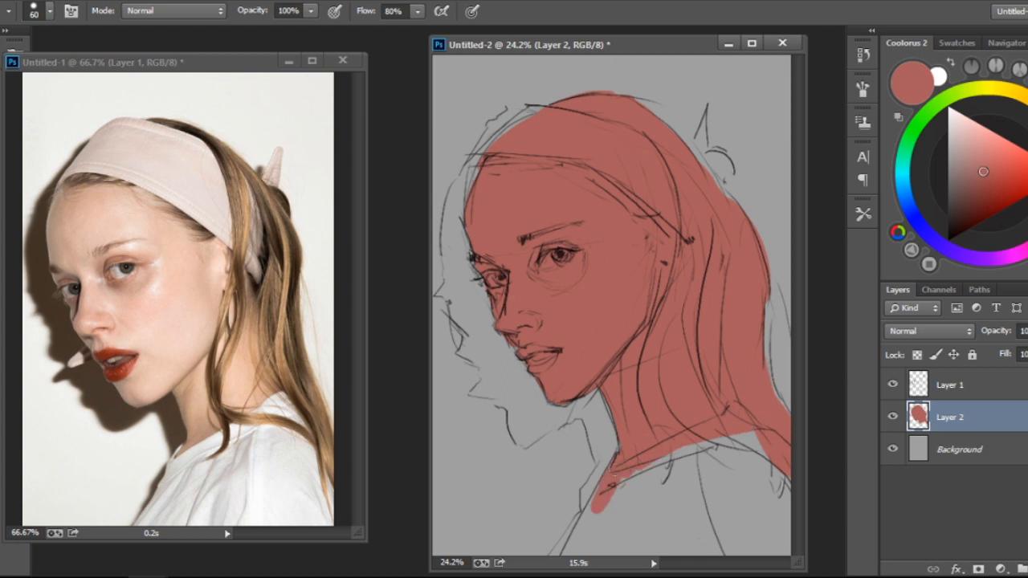
pyautogui.press(']')
pyautogui.press(']')
pyautogui.press(']')
pyautogui.press(']')
pyautogui.moveTo(681, 450)
pyautogui.mouseDown()
pyautogui.moveTo(682, 497)
pyautogui.moveTo(727, 450)
pyautogui.moveTo(780, 488)
pyautogui.moveTo(764, 507)
pyautogui.moveTo(785, 546)
pyautogui.moveTo(761, 551)
pyautogui.moveTo(730, 534)
pyautogui.moveTo(732, 566)
pyautogui.moveTo(726, 487)
pyautogui.moveTo(642, 562)
pyautogui.moveTo(648, 462)
pyautogui.moveTo(630, 554)
pyautogui.moveTo(610, 530)
pyautogui.moveTo(582, 560)
pyautogui.mouseUp()
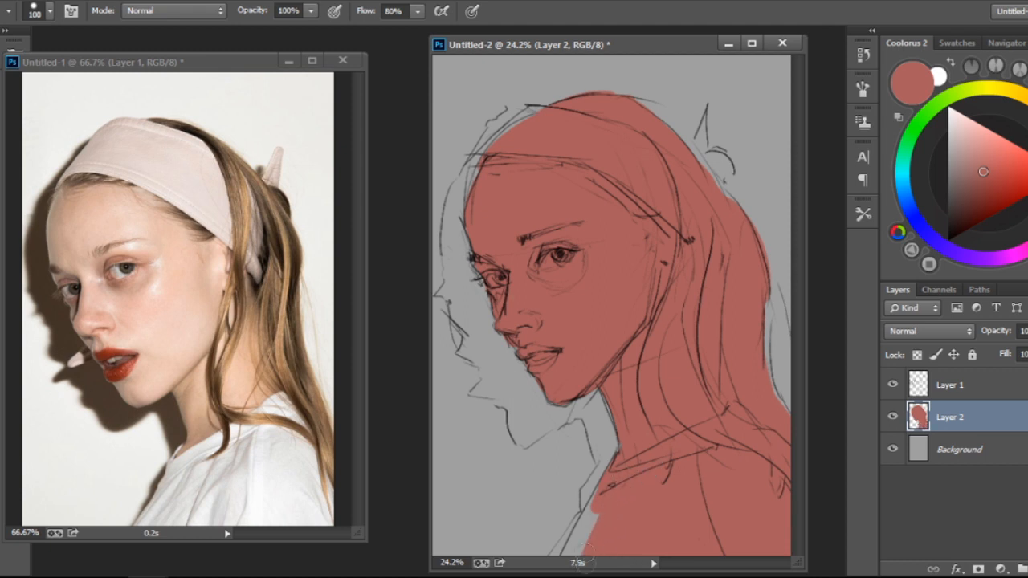
# Clean up the red silhouette along the front of the shoulder, the outer hair and the crown
pyautogui.moveTo(610, 480); pyautogui.dragTo(590, 526)
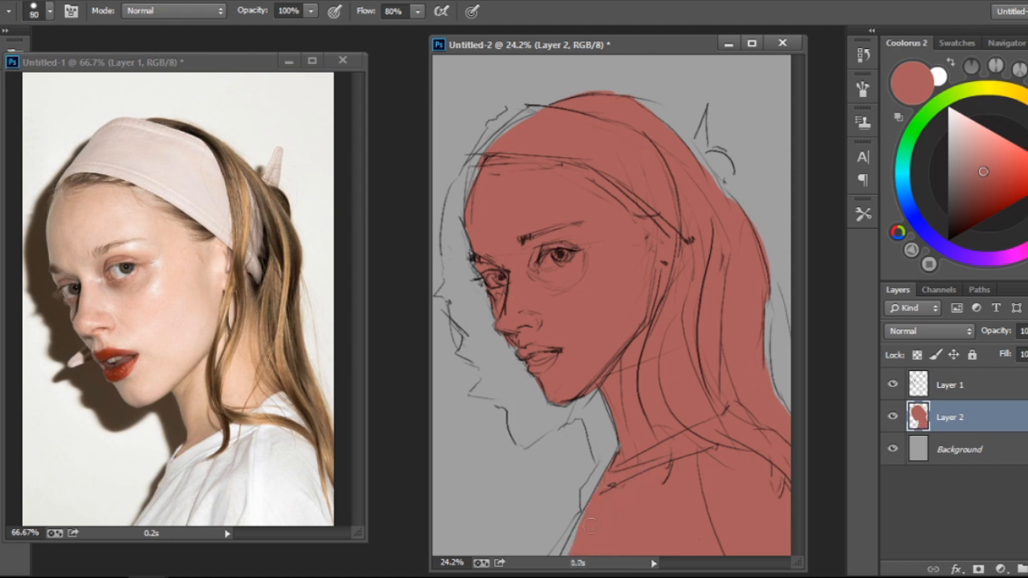
pyautogui.moveTo(566, 566); pyautogui.dragTo(560, 562)
pyautogui.moveTo(757, 277); pyautogui.dragTo(760, 358)
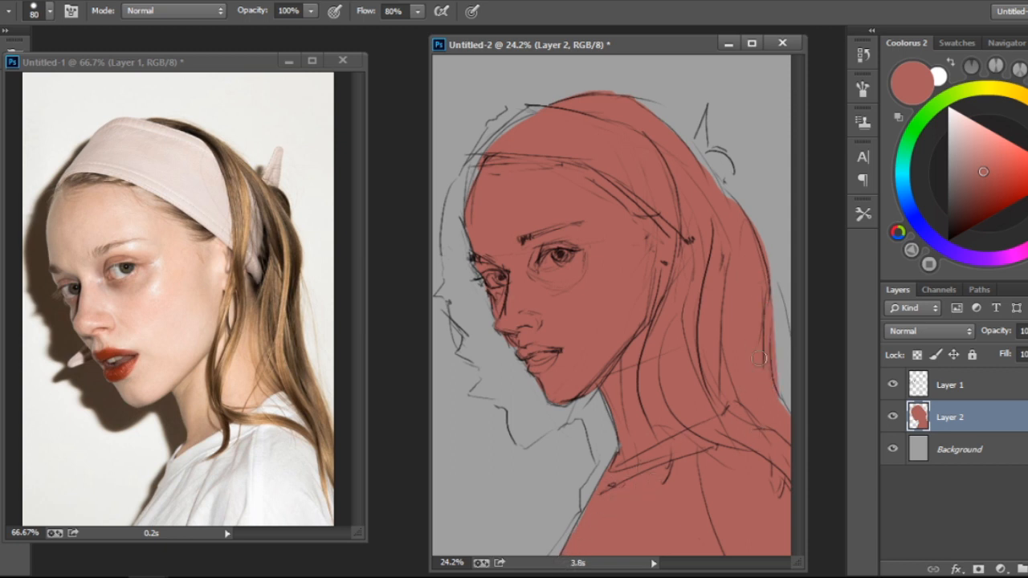
pyautogui.moveTo(642, 103); pyautogui.dragTo(703, 164)
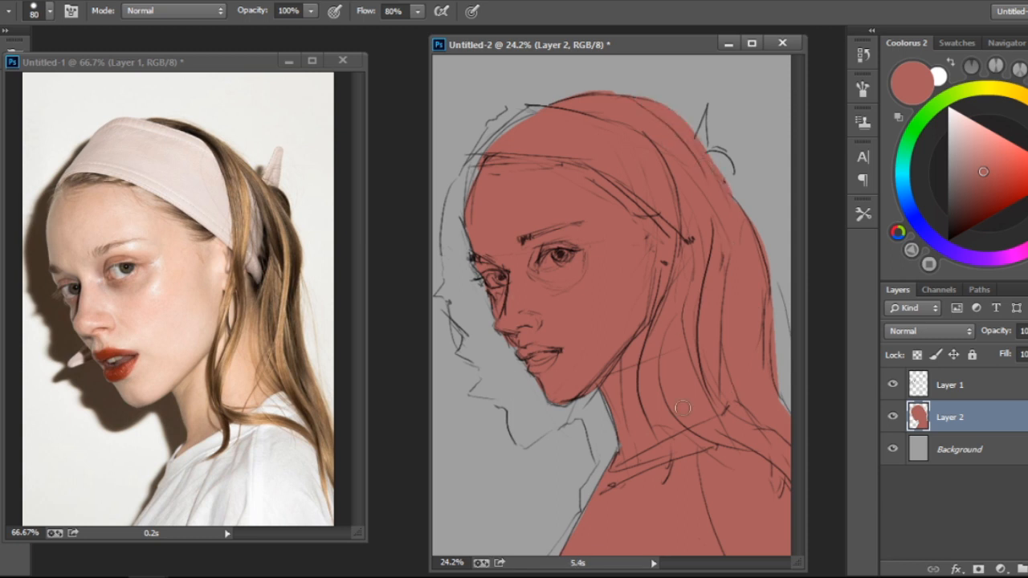
# Add a new layer directly above the background and choose a dark grey paint colour
pyautogui.click(928, 445)
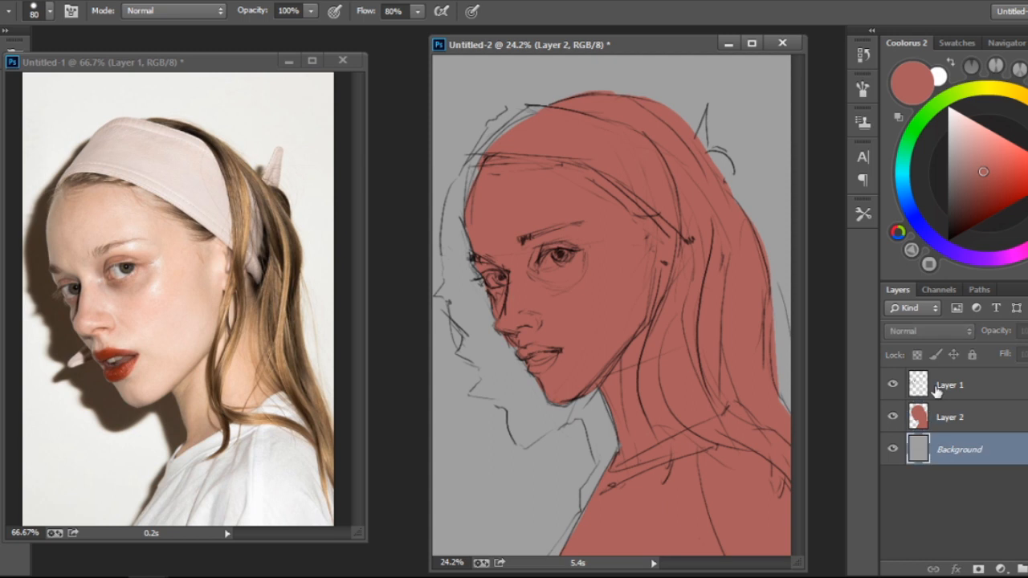
pyautogui.hotkey('ctrl', 'shift', 'n')
pyautogui.press('Return')
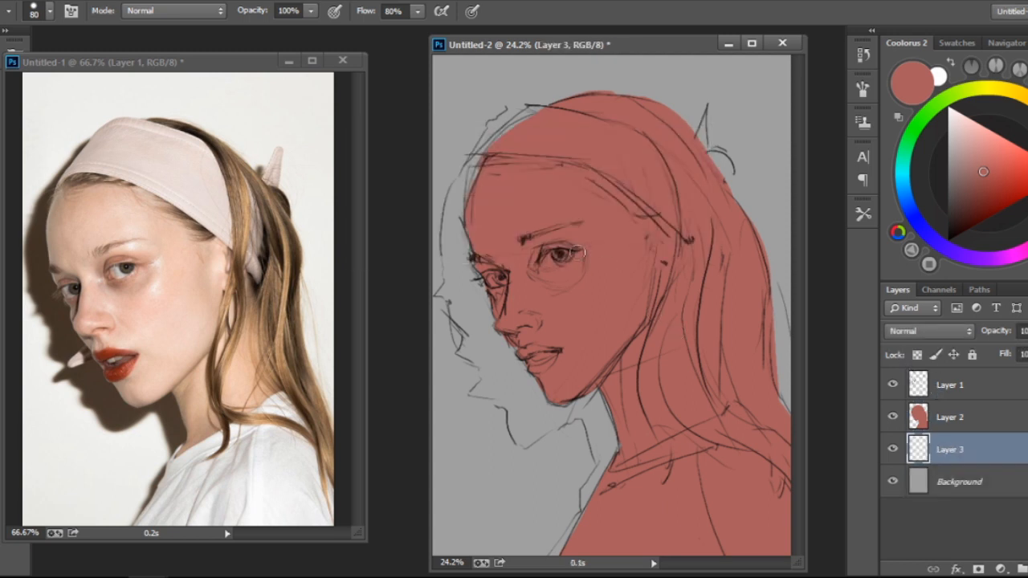
pyautogui.click(948, 193)
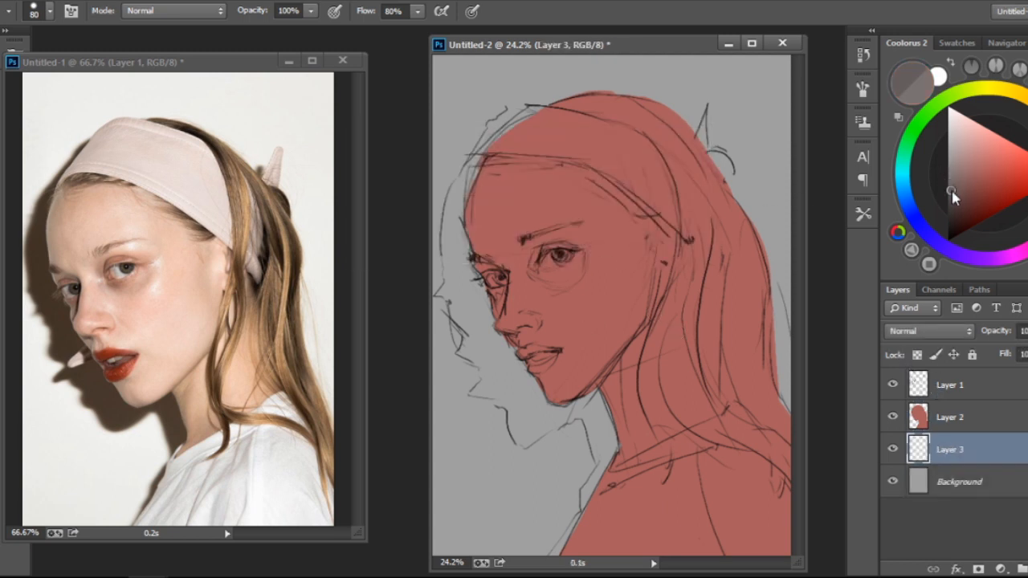
# Fill the cast shadow on the wall in dark grey, from the headband past the face profile to the shoulder
pyautogui.press(']')
pyautogui.press(']')
pyautogui.moveTo(475, 265)
pyautogui.mouseDown()
pyautogui.moveTo(498, 339)
pyautogui.moveTo(474, 261)
pyautogui.moveTo(472, 176)
pyautogui.moveTo(496, 140)
pyautogui.moveTo(535, 117)
pyautogui.mouseUp()
pyautogui.moveTo(469, 219)
pyautogui.mouseDown()
pyautogui.moveTo(456, 290)
pyautogui.moveTo(471, 316)
pyautogui.moveTo(463, 304)
pyautogui.moveTo(474, 301)
pyautogui.moveTo(451, 294)
pyautogui.moveTo(456, 281)
pyautogui.moveTo(443, 297)
pyautogui.moveTo(486, 362)
pyautogui.moveTo(491, 335)
pyautogui.moveTo(463, 354)
pyautogui.moveTo(478, 347)
pyautogui.moveTo(485, 362)
pyautogui.moveTo(465, 347)
pyautogui.moveTo(505, 351)
pyautogui.moveTo(526, 373)
pyautogui.moveTo(539, 399)
pyautogui.moveTo(495, 366)
pyautogui.moveTo(486, 391)
pyautogui.moveTo(513, 410)
pyautogui.moveTo(517, 427)
pyautogui.moveTo(537, 385)
pyautogui.moveTo(525, 438)
pyautogui.moveTo(582, 401)
pyautogui.moveTo(542, 419)
pyautogui.moveTo(527, 438)
pyautogui.moveTo(596, 406)
pyautogui.moveTo(585, 408)
pyautogui.moveTo(596, 389)
pyautogui.moveTo(615, 415)
pyautogui.moveTo(615, 464)
pyautogui.moveTo(586, 495)
pyautogui.mouseUp()
pyautogui.press(']')
pyautogui.press(']')
pyautogui.moveTo(566, 544); pyautogui.dragTo(552, 554)
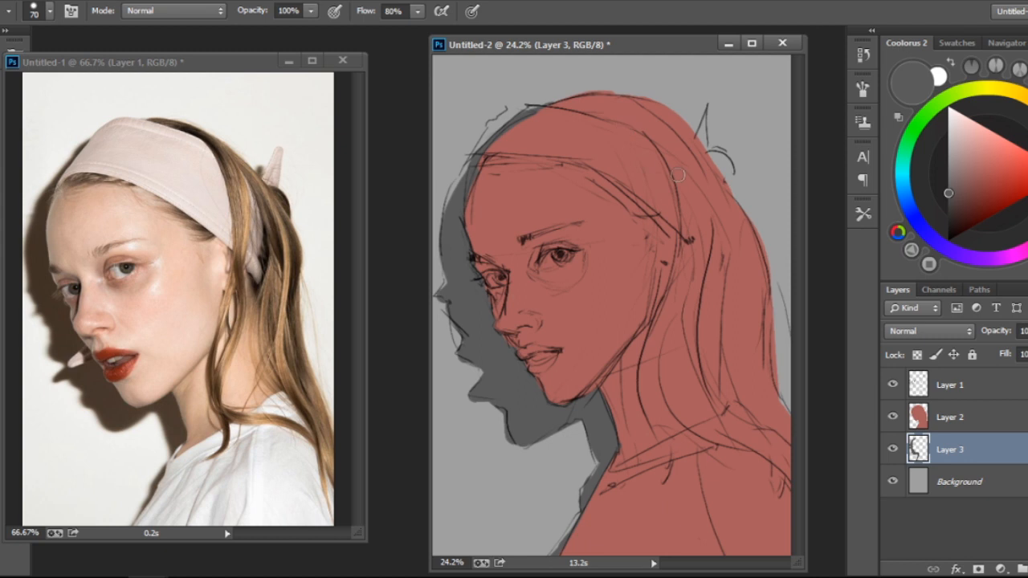
# Darken the cast shadow with Hue/Saturation, setting Lightness to -51
pyautogui.hotkey('ctrl', 'u')
pyautogui.moveTo(869, 328); pyautogui.dragTo(830, 340)
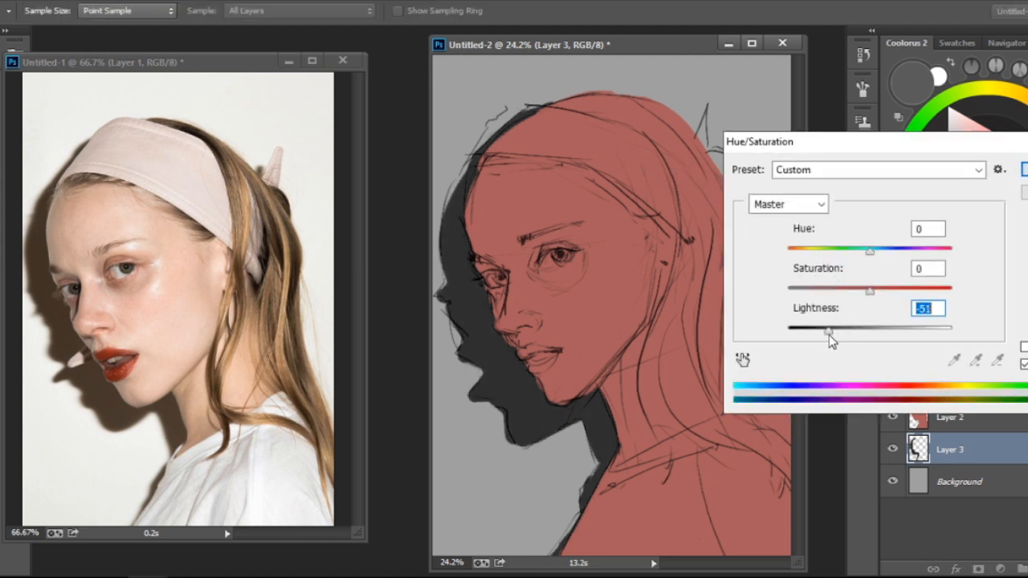
pyautogui.press('Return')
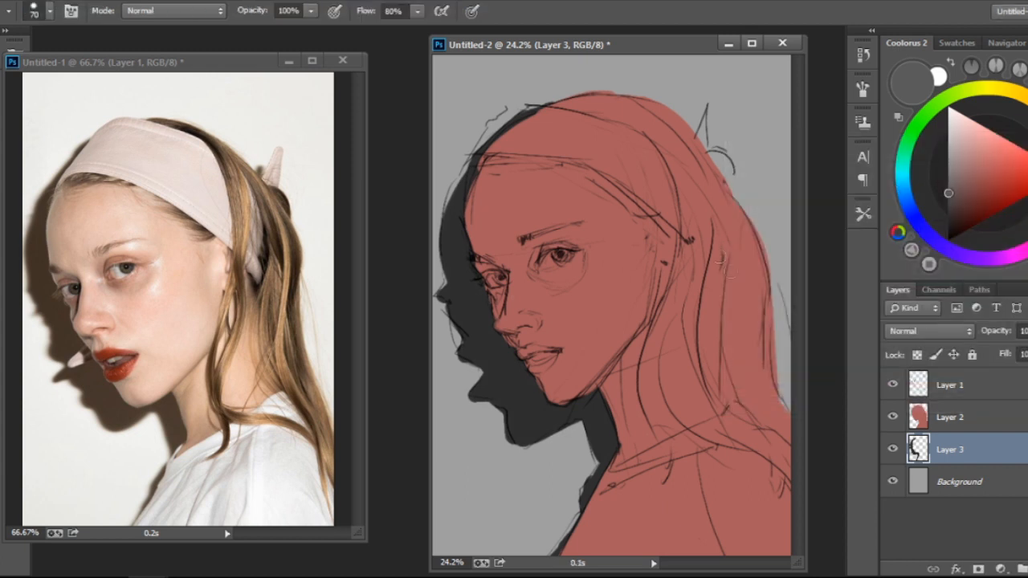
# Recolour the red figure silhouette on Layer 2 with Hue/Saturation at Hue +21, Saturation +27 and Lightness +28
pyautogui.click(955, 414)
pyautogui.press('i')
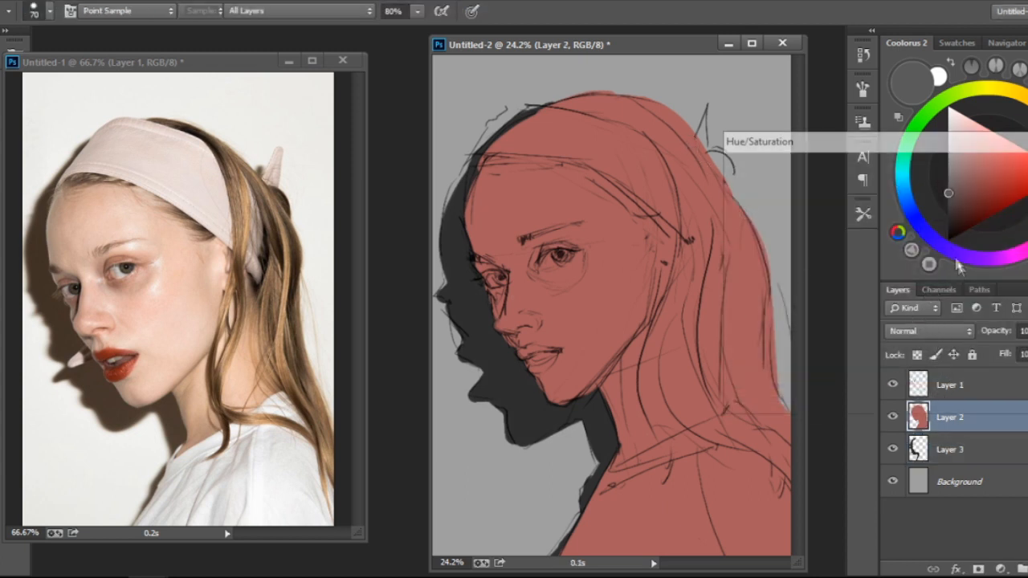
pyautogui.moveTo(869, 249); pyautogui.dragTo(887, 273)
pyautogui.click(893, 329)
pyautogui.click(893, 330)
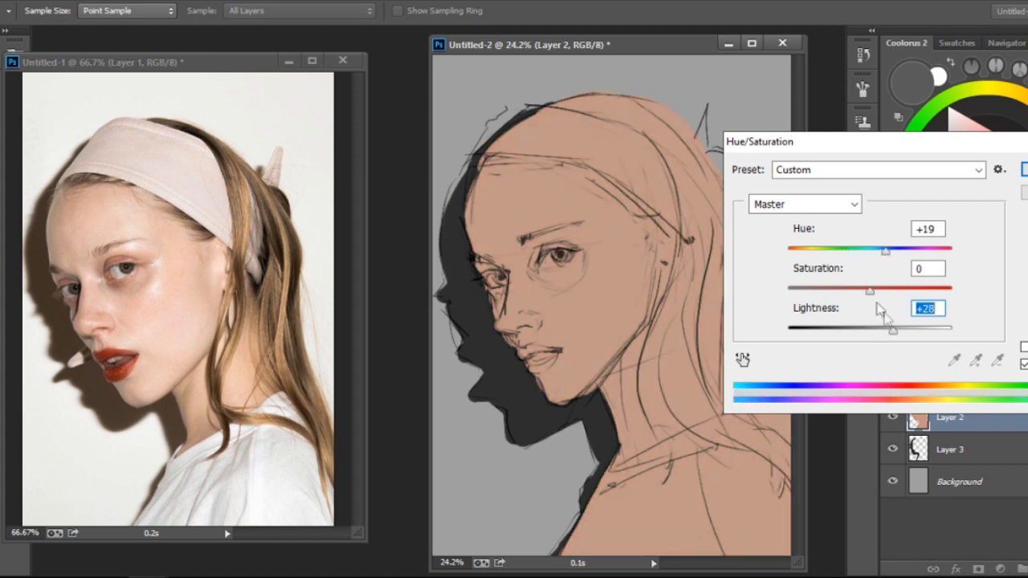
pyautogui.click(892, 291)
pyautogui.click(867, 257)
pyautogui.click(898, 253)
pyautogui.moveTo(899, 256); pyautogui.dragTo(888, 255)
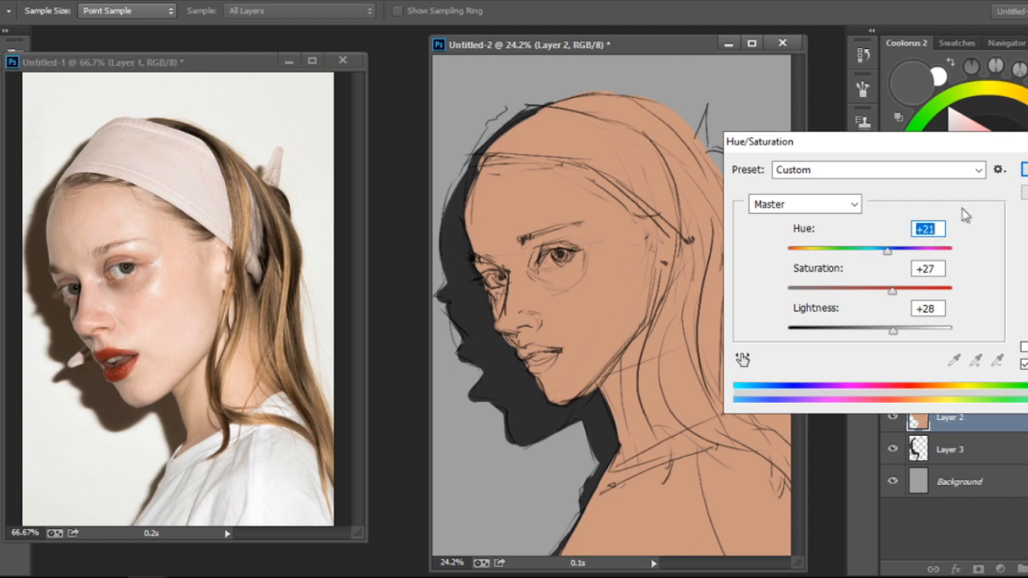
pyautogui.click(1024, 170)
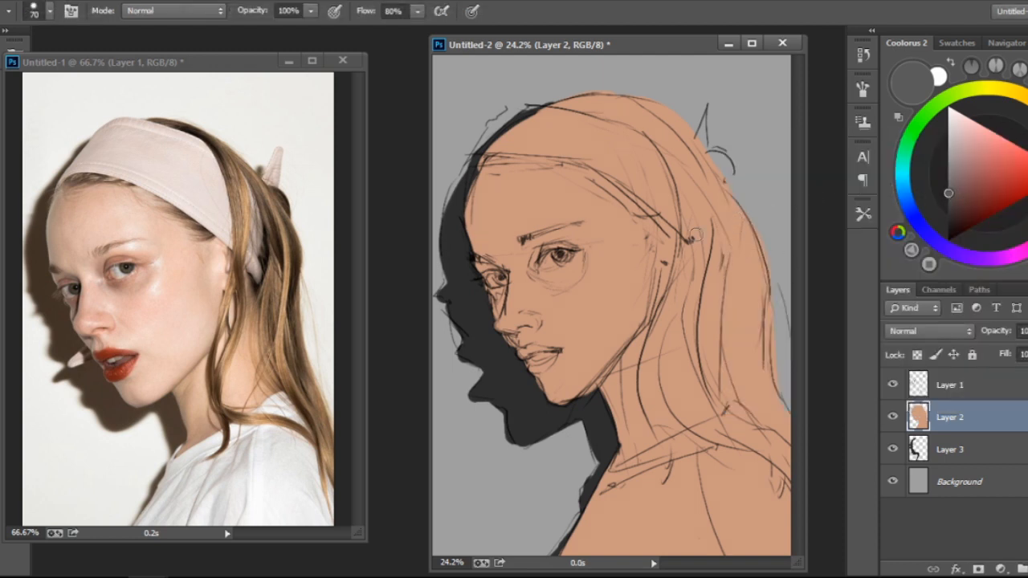
# Add a new layer above the figure silhouette on Layer 2 and clip it to that layer
pyautogui.hotkey('ctrl', 'shift', 'n')
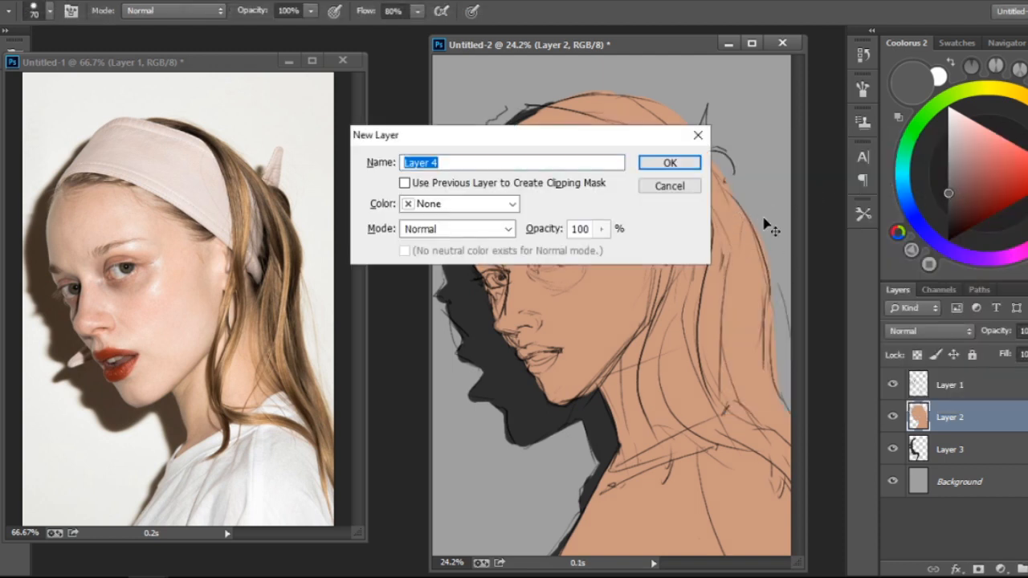
pyautogui.press('Return')
pyautogui.rightClick(948, 415)
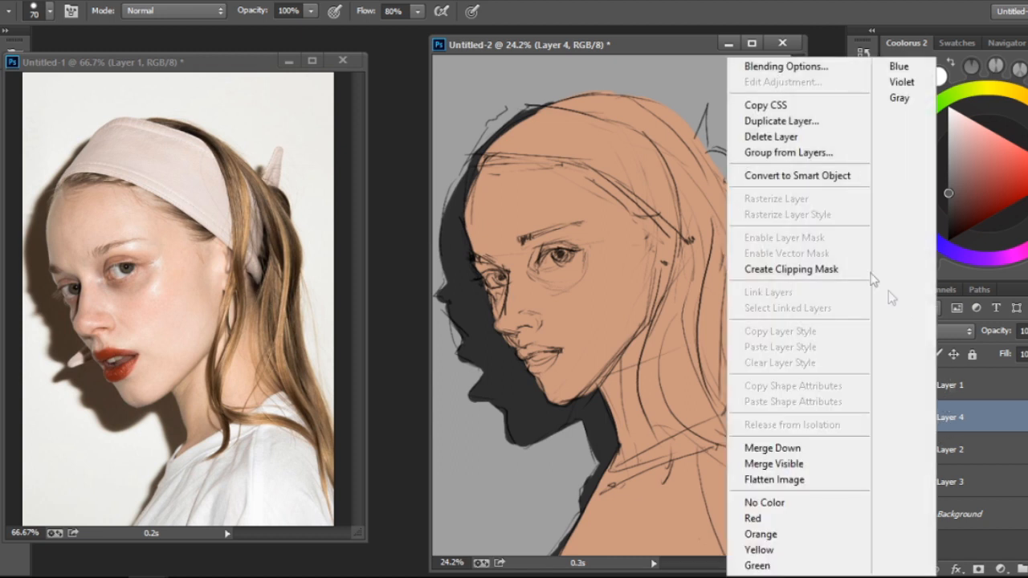
pyautogui.click(831, 270)
pyautogui.rightClick(981, 417)
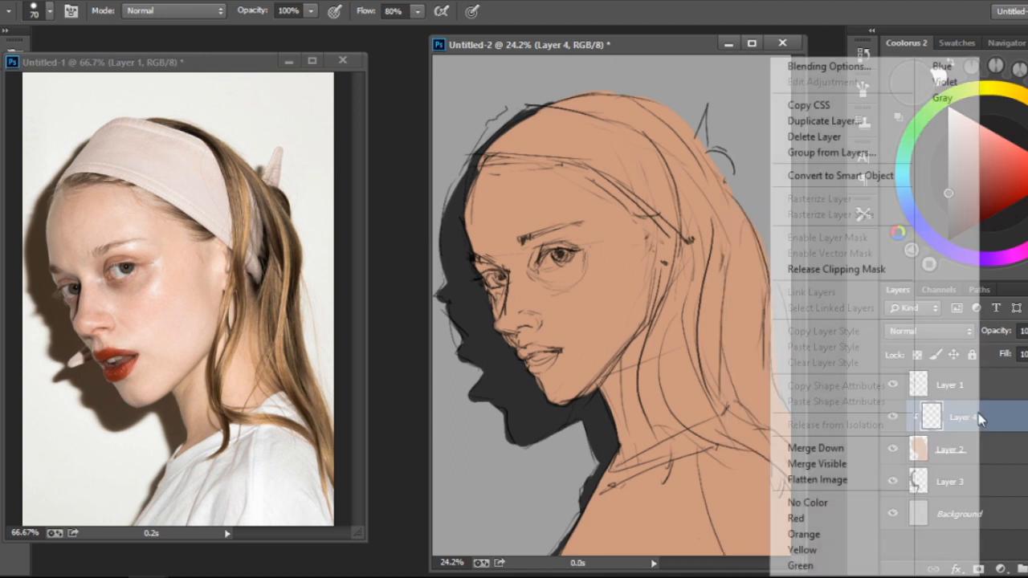
pyautogui.click(998, 412)
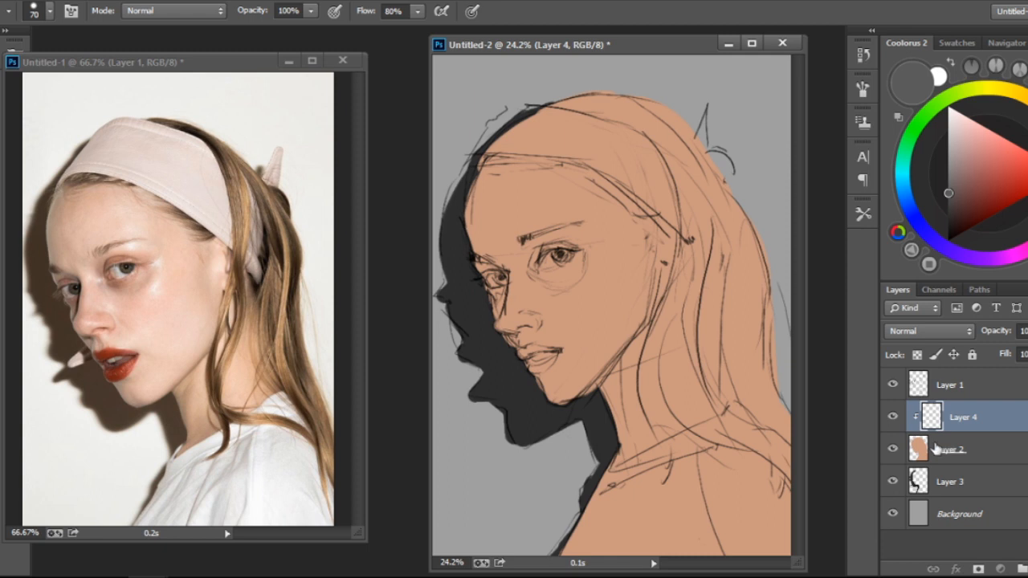
pyautogui.click(936, 450)
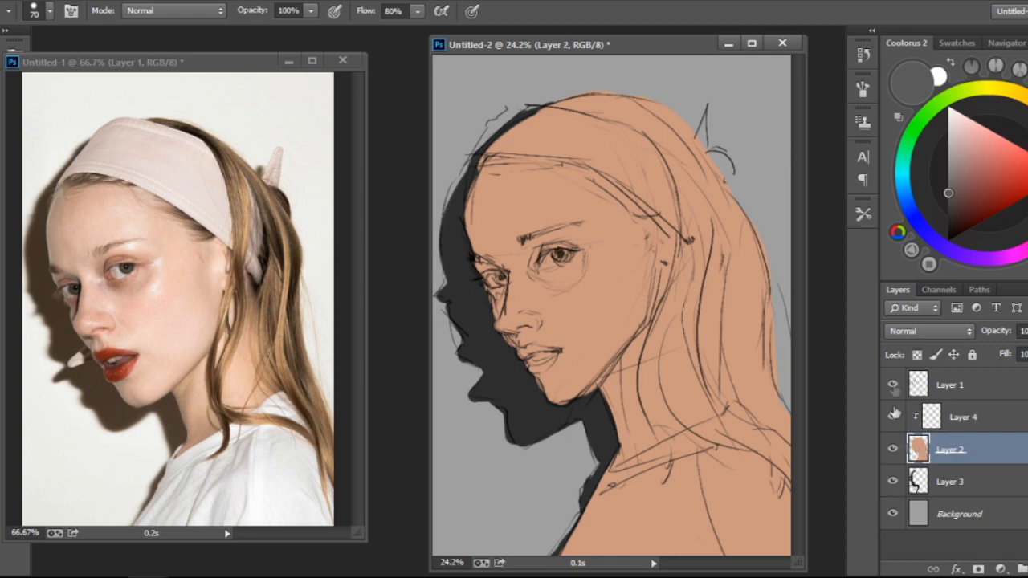
pyautogui.click(967, 417)
# Start the headband with a light peach tint of the skin colour, using a 175 px brush across its front
pyautogui.press(']')
pyautogui.press(']')
pyautogui.press(']')
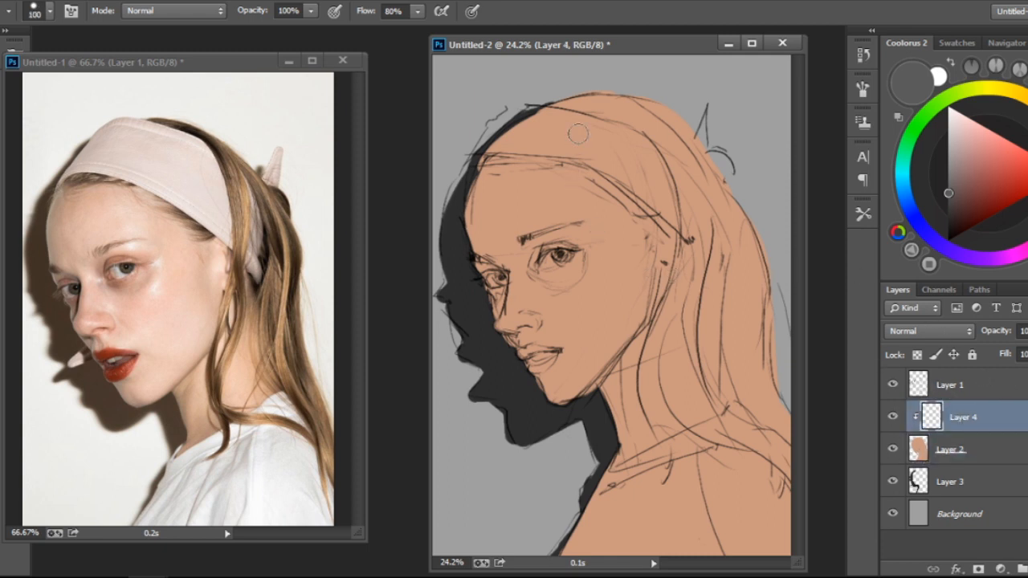
pyautogui.keyDown('alt'); pyautogui.click(697, 160); pyautogui.keyUp('alt')
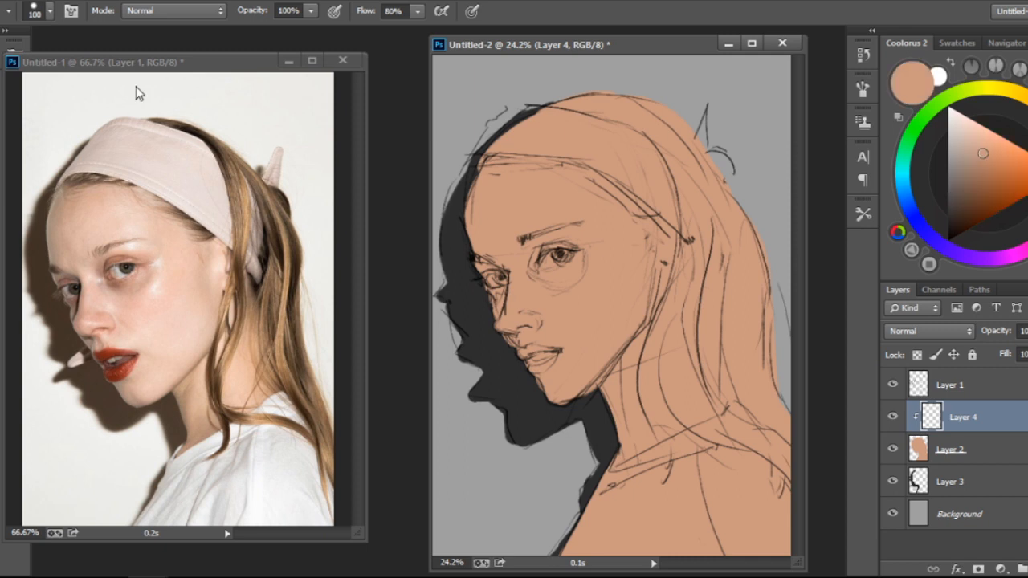
pyautogui.click(976, 129)
pyautogui.click(974, 121)
pyautogui.press(']')
pyautogui.press(']')
pyautogui.press(']')
pyautogui.moveTo(486, 128)
pyautogui.mouseDown()
pyautogui.moveTo(578, 128)
pyautogui.moveTo(620, 155)
pyautogui.mouseUp()
# Paint the rest of the headband pale off-white, following it over the head and behind the ear
pyautogui.click(954, 121)
pyautogui.moveTo(549, 133)
pyautogui.mouseDown()
pyautogui.moveTo(537, 125)
pyautogui.moveTo(554, 130)
pyautogui.moveTo(529, 135)
pyautogui.moveTo(604, 141)
pyautogui.moveTo(673, 191)
pyautogui.mouseUp()
pyautogui.keyDown('alt'); pyautogui.click(522, 143); pyautogui.keyUp('alt')
pyautogui.keyDown('alt'); pyautogui.click(669, 179); pyautogui.keyUp('alt')
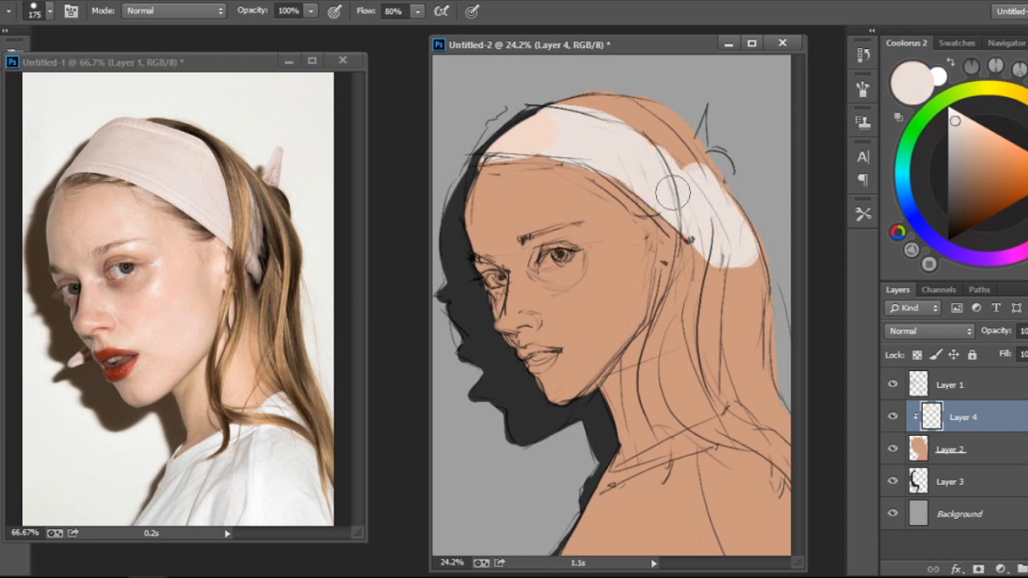
pyautogui.rightClick(673, 191)
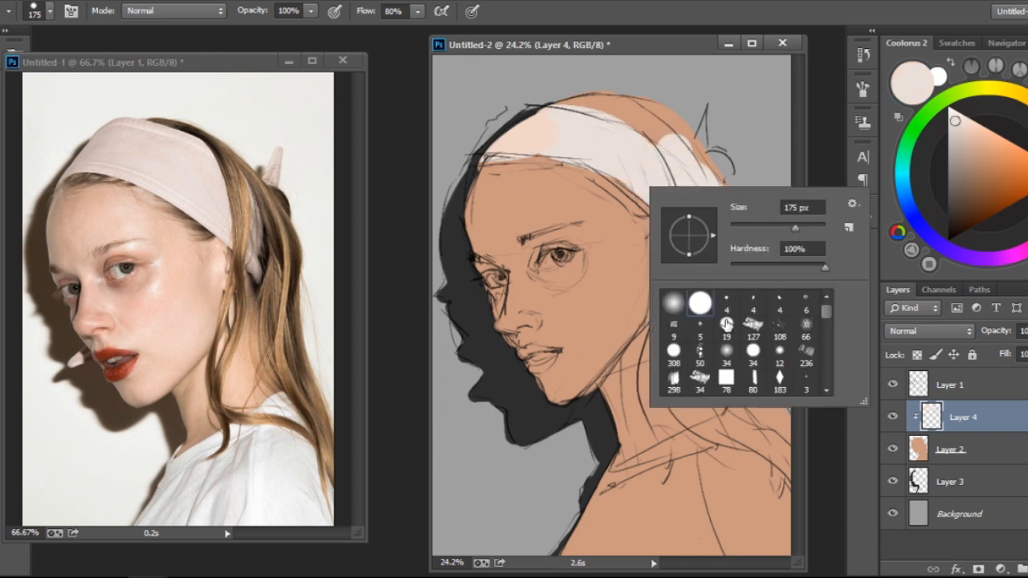
pyautogui.press('Escape')
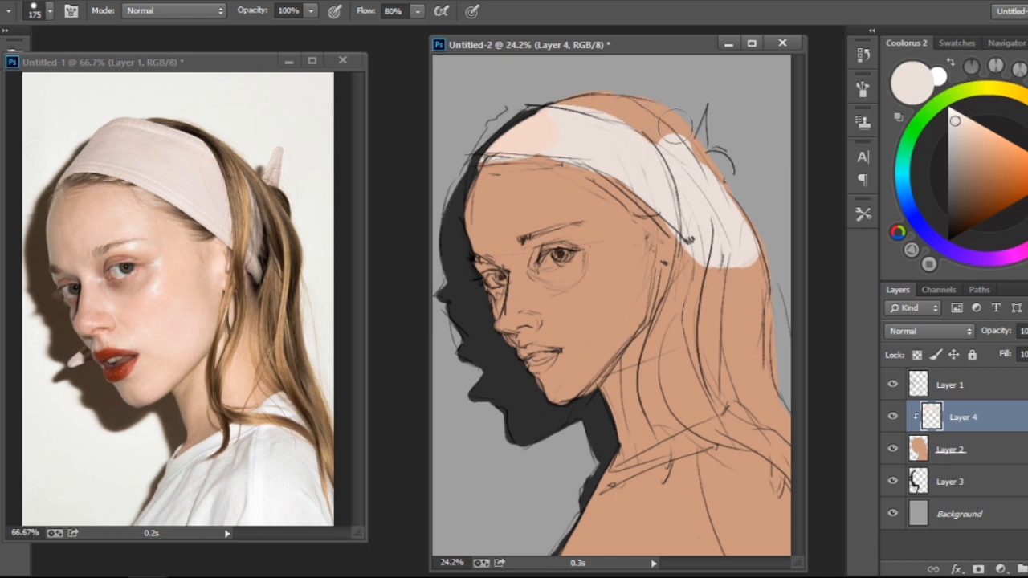
# Choose a dark brown and paint the hair on top of the head behind the headband's upper edge
pyautogui.moveTo(988, 190); pyautogui.dragTo(970, 210)
pyautogui.press('[')
pyautogui.press('[')
pyautogui.moveTo(572, 108); pyautogui.dragTo(640, 109)
pyautogui.hotkey('ctrl', 'z')
pyautogui.moveTo(574, 92)
pyautogui.mouseDown()
pyautogui.moveTo(666, 130)
pyautogui.moveTo(652, 114)
pyautogui.moveTo(587, 103)
pyautogui.moveTo(650, 111)
pyautogui.moveTo(689, 181)
pyautogui.mouseUp()
# Paint a tapering dark brown lock from the crown past the ear and down the neck, reducing the brush to 60 px
pyautogui.press('[')
pyautogui.press('[')
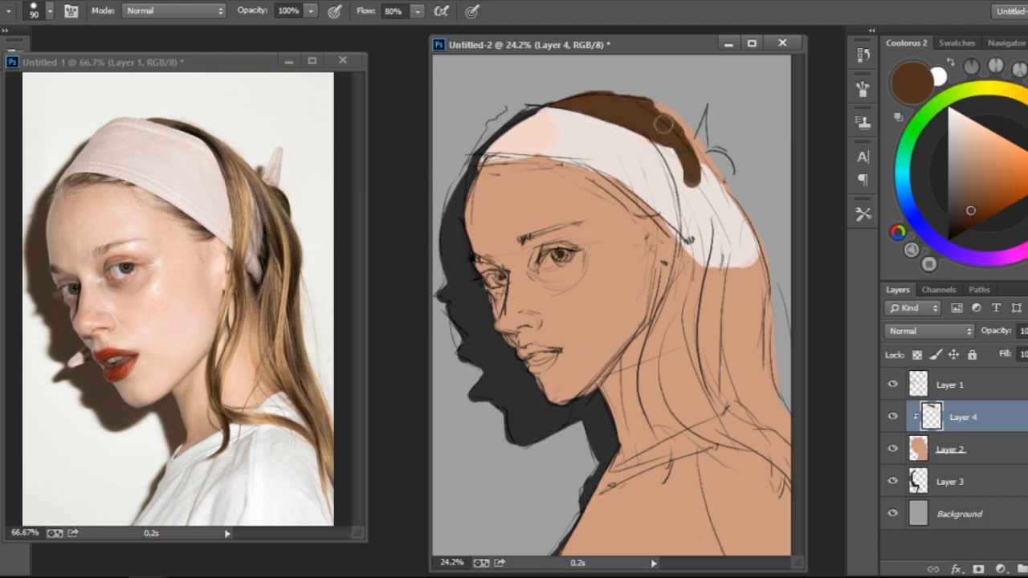
pyautogui.moveTo(663, 122)
pyautogui.mouseDown()
pyautogui.moveTo(689, 185)
pyautogui.moveTo(682, 288)
pyautogui.mouseUp()
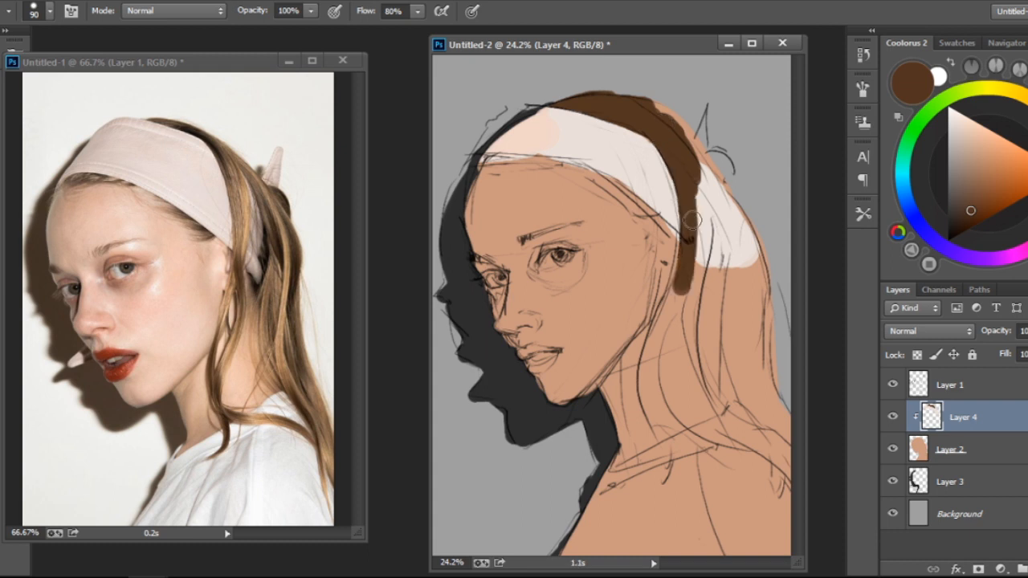
pyautogui.press('[')
pyautogui.press('[')
pyautogui.moveTo(691, 193); pyautogui.dragTo(655, 354)
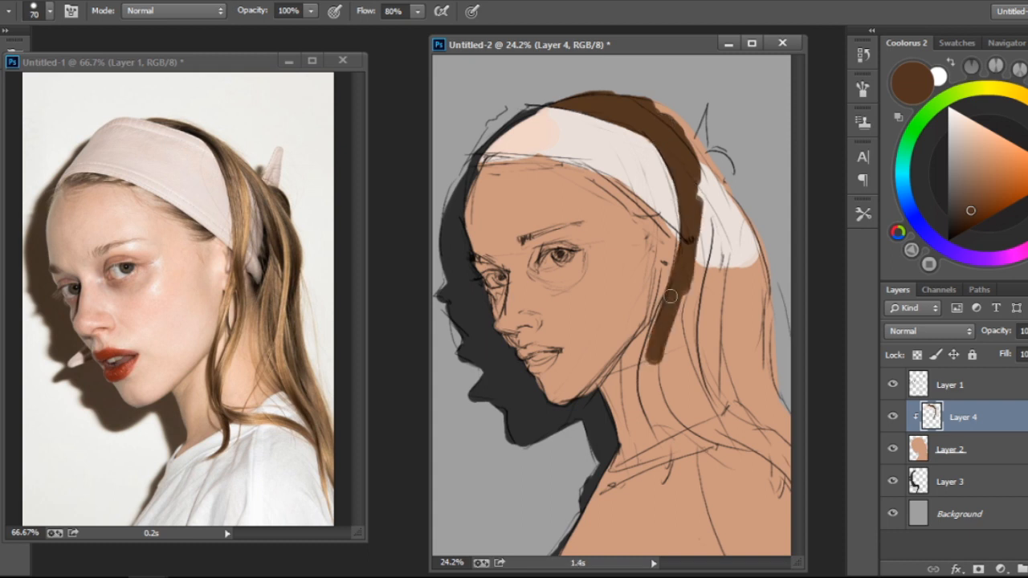
pyautogui.press('[')
pyautogui.moveTo(670, 296); pyautogui.dragTo(647, 425)
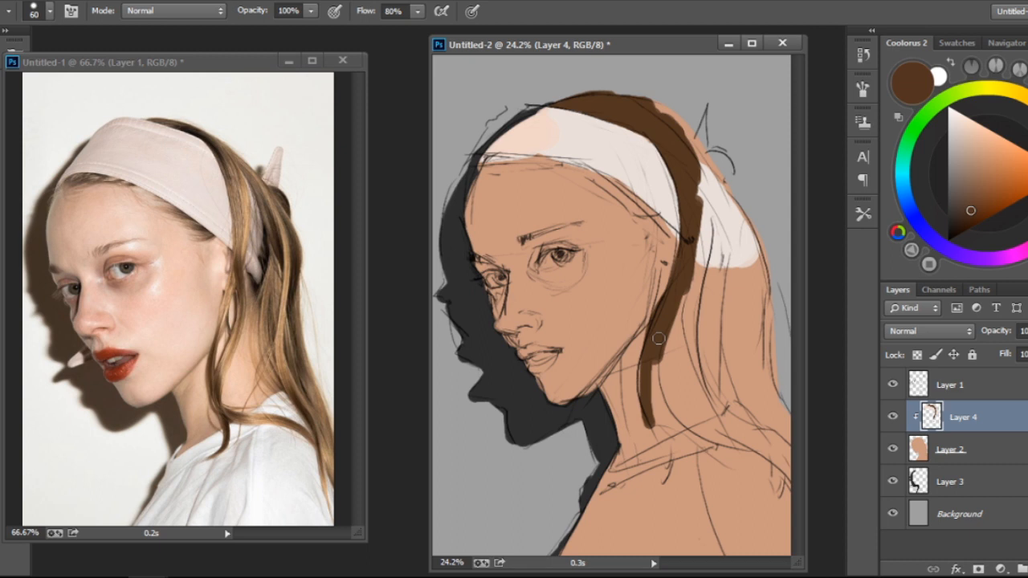
# Refine the lock's thin end, fill the brown hair at the back of the crown, and erase the excess along the lock's edge
pyautogui.moveTo(657, 338); pyautogui.dragTo(654, 437)
pyautogui.moveTo(667, 319); pyautogui.dragTo(649, 411)
pyautogui.hotkey('ctrl', 'z')
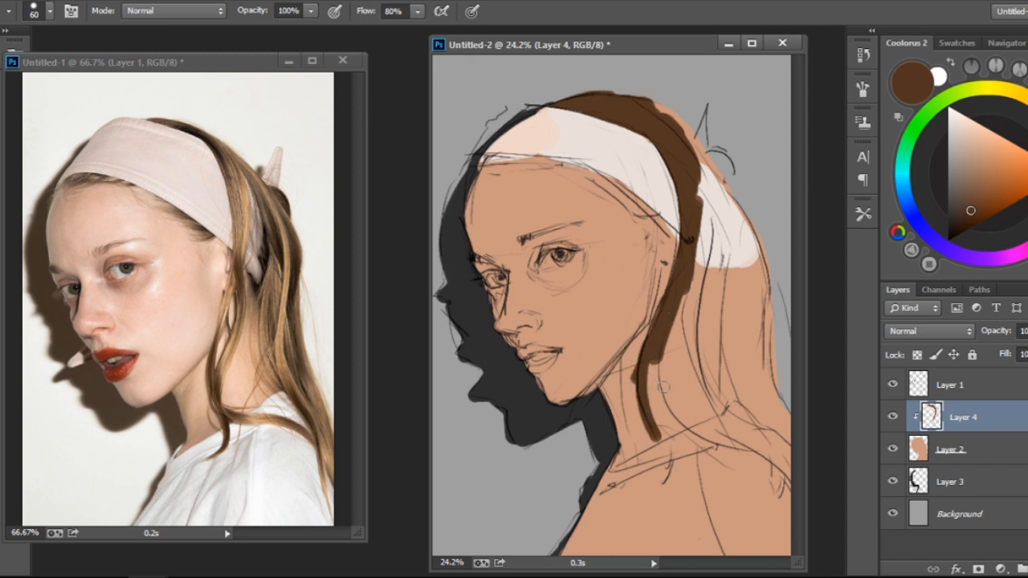
pyautogui.hotkey('ctrl', 'alt', 'z')
pyautogui.moveTo(649, 337); pyautogui.dragTo(665, 292)
pyautogui.moveTo(654, 103); pyautogui.dragTo(696, 199)
pyautogui.moveTo(700, 156); pyautogui.dragTo(676, 329)
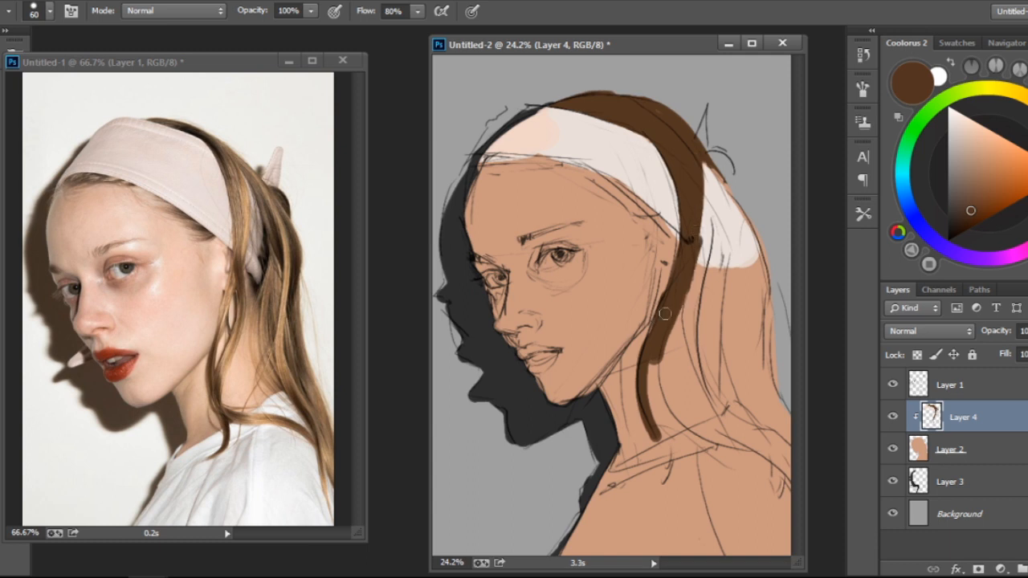
pyautogui.press('e')
pyautogui.moveTo(682, 294); pyautogui.dragTo(658, 371)
pyautogui.moveTo(688, 287)
pyautogui.mouseDown()
pyautogui.moveTo(656, 351)
pyautogui.moveTo(676, 358)
pyautogui.moveTo(685, 394)
pyautogui.mouseUp()
pyautogui.press('b')
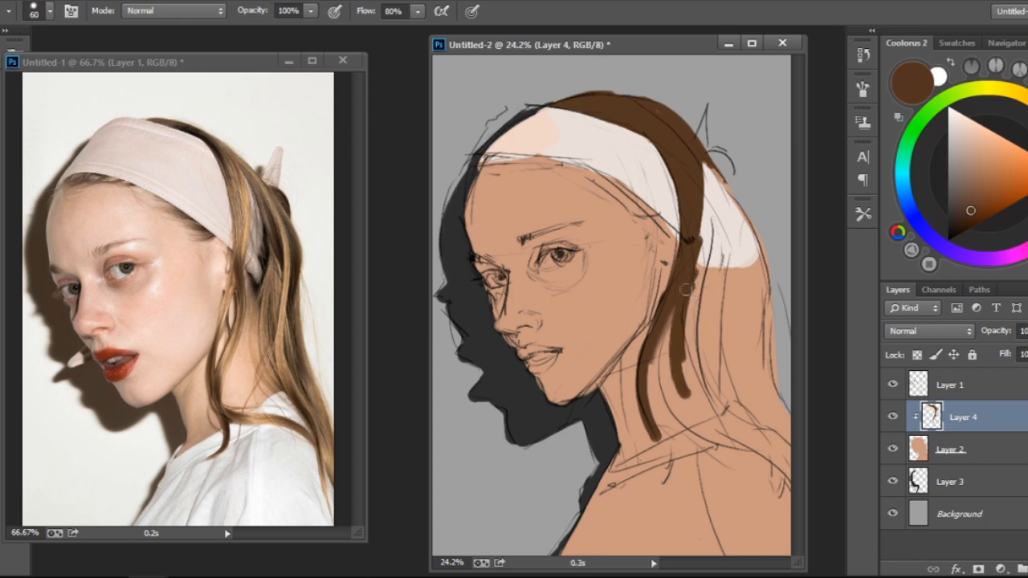
pyautogui.hotkey('ctrl', 'z')
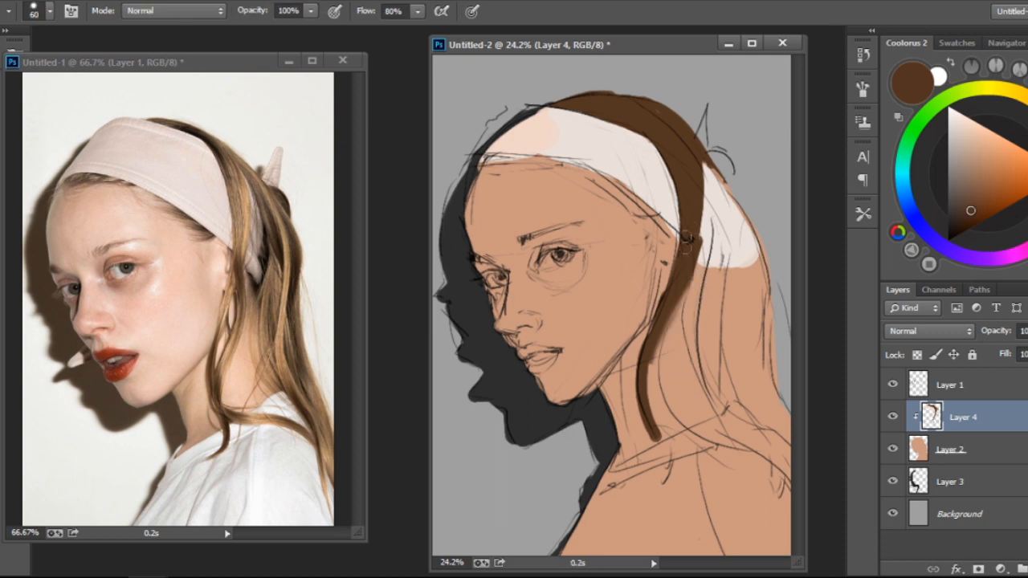
pyautogui.moveTo(689, 273)
pyautogui.mouseDown()
pyautogui.moveTo(681, 403)
pyautogui.moveTo(668, 419)
pyautogui.mouseUp()
pyautogui.hotkey('ctrl', 'z')
pyautogui.moveTo(692, 295); pyautogui.dragTo(673, 400)
pyautogui.hotkey('ctrl', 'z')
pyautogui.moveTo(687, 298); pyautogui.dragTo(655, 433)
pyautogui.hotkey('ctrl', 'z')
# Paint a second brown strand from behind the ear, curving down to meet the first and ending at the shoulder
pyautogui.moveTo(689, 297)
pyautogui.mouseDown()
pyautogui.moveTo(671, 411)
pyautogui.moveTo(689, 288)
pyautogui.moveTo(689, 321)
pyautogui.moveTo(653, 413)
pyautogui.moveTo(649, 491)
pyautogui.mouseUp()
pyautogui.hotkey('ctrl', 'z')
pyautogui.press('[')
pyautogui.press('[')
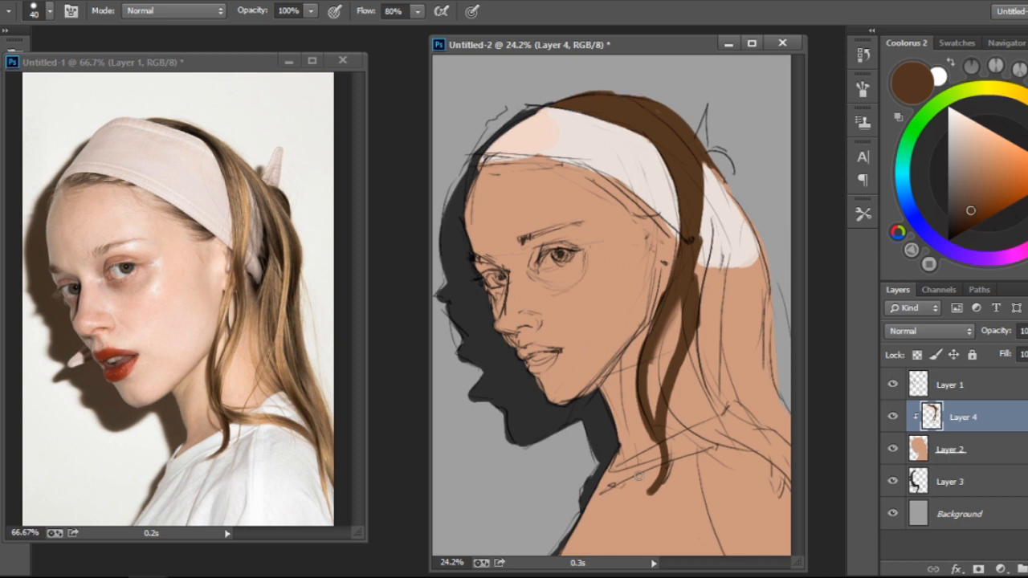
pyautogui.moveTo(663, 429); pyautogui.dragTo(732, 433)
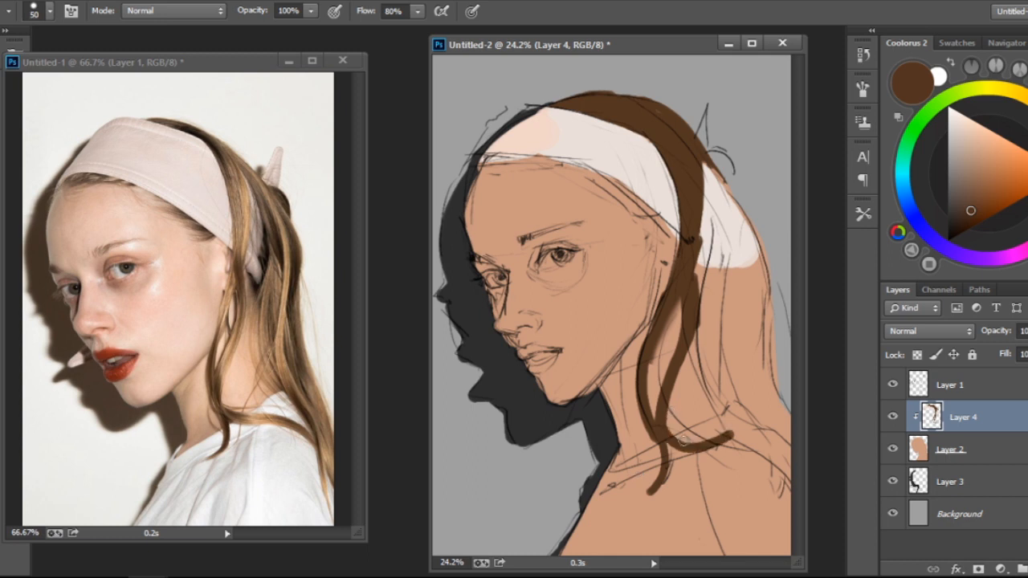
pyautogui.hotkey('ctrl', 'z')
pyautogui.hotkey('ctrl', 'z')
pyautogui.moveTo(662, 427); pyautogui.dragTo(654, 481)
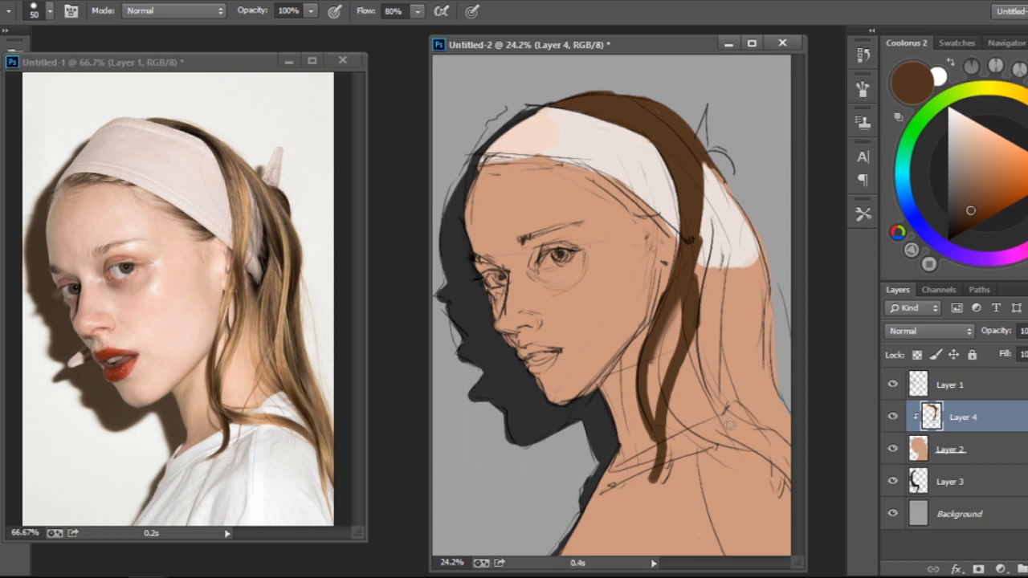
# Paint a brown strand with a 50 px brush from the meeting point across the shoulder to the canvas edge
pyautogui.moveTo(664, 432); pyautogui.dragTo(777, 457)
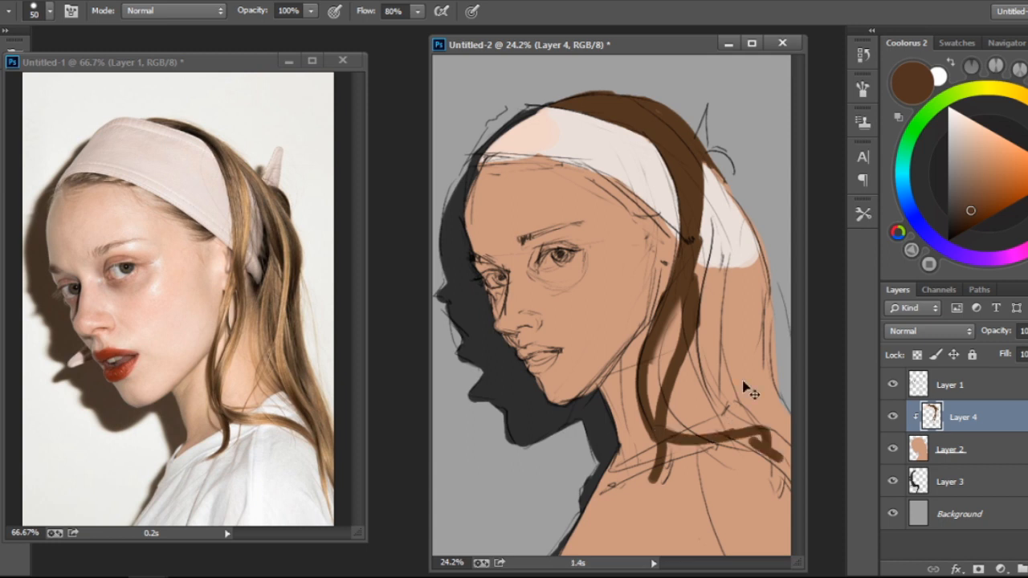
pyautogui.hotkey('ctrl', 'z')
pyautogui.moveTo(665, 438)
pyautogui.mouseDown()
pyautogui.moveTo(732, 432)
pyautogui.moveTo(789, 461)
pyautogui.mouseUp()
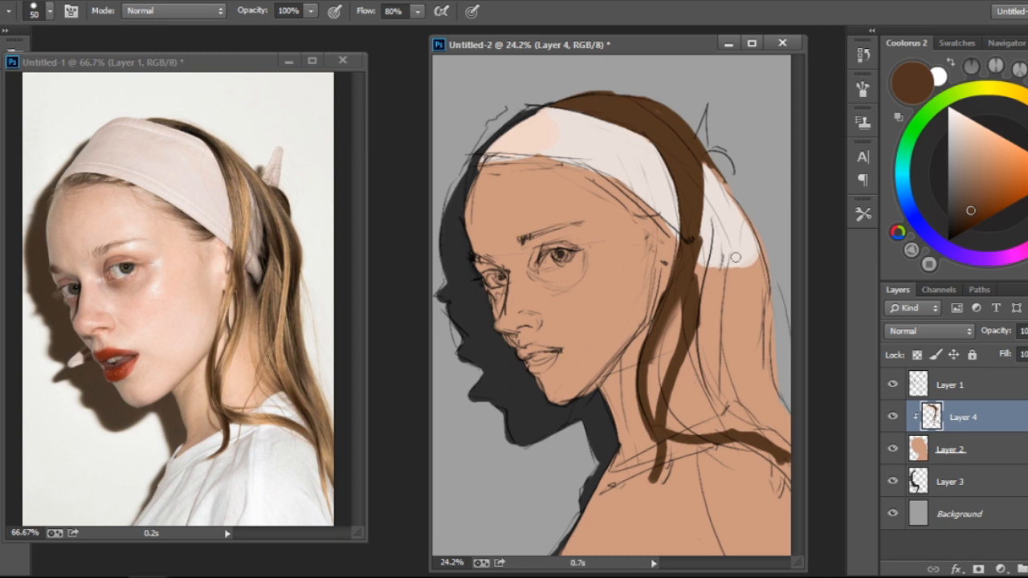
# Enlarge the brush and fill the upper back hair in brown, leaving a sliver of headband showing behind the ear
pyautogui.press(']')
pyautogui.press(']')
pyautogui.press(']')
pyautogui.press(']')
pyautogui.moveTo(708, 167); pyautogui.dragTo(755, 301)
pyautogui.moveTo(721, 187); pyautogui.dragTo(765, 353)
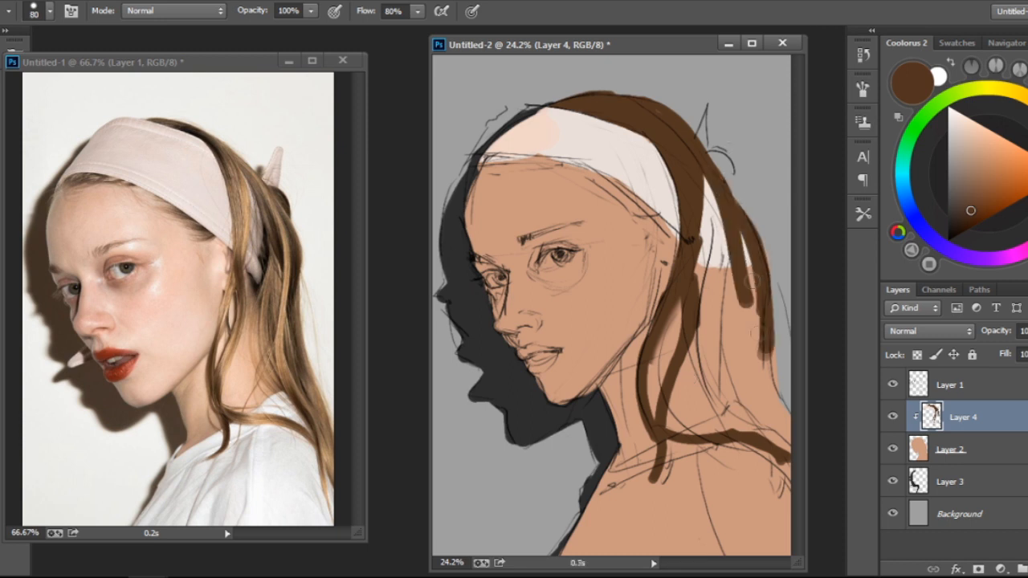
pyautogui.moveTo(732, 235); pyautogui.dragTo(741, 347)
pyautogui.moveTo(735, 291); pyautogui.dragTo(729, 373)
pyautogui.moveTo(726, 269); pyautogui.dragTo(728, 352)
pyautogui.moveTo(729, 225); pyautogui.dragTo(714, 325)
pyautogui.moveTo(715, 251); pyautogui.dragTo(717, 354)
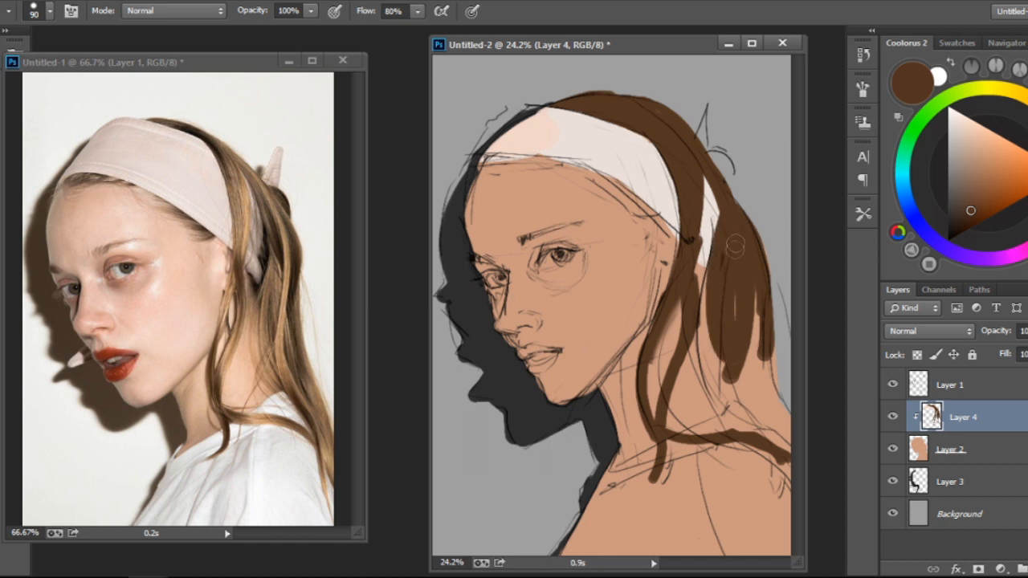
# Extend the brown back hair down to the shoulder and canvas edge, closing the remaining gaps
pyautogui.moveTo(727, 245)
pyautogui.mouseDown()
pyautogui.moveTo(719, 270)
pyautogui.moveTo(745, 263)
pyautogui.moveTo(744, 393)
pyautogui.mouseUp()
pyautogui.moveTo(760, 345); pyautogui.dragTo(761, 405)
pyautogui.moveTo(749, 266)
pyautogui.mouseDown()
pyautogui.moveTo(759, 361)
pyautogui.moveTo(780, 407)
pyautogui.mouseUp()
pyautogui.moveTo(726, 310)
pyautogui.mouseDown()
pyautogui.moveTo(772, 433)
pyautogui.moveTo(740, 413)
pyautogui.mouseUp()
pyautogui.moveTo(713, 361)
pyautogui.mouseDown()
pyautogui.moveTo(764, 440)
pyautogui.moveTo(742, 425)
pyautogui.mouseUp()
pyautogui.moveTo(727, 379); pyautogui.dragTo(782, 438)
pyautogui.moveTo(765, 388); pyautogui.dragTo(787, 467)
pyautogui.moveTo(772, 420); pyautogui.dragTo(788, 482)
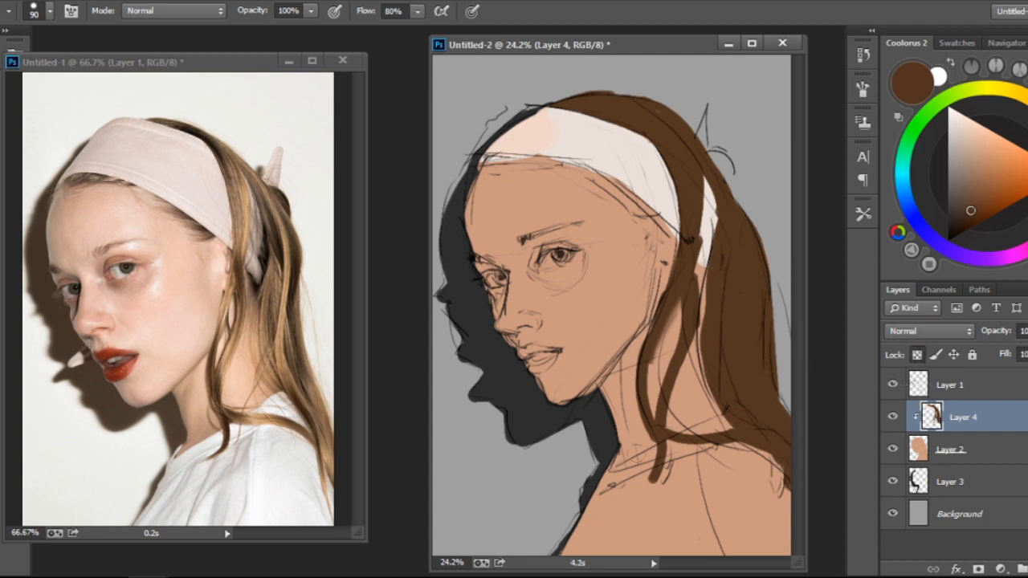
# Toggle Layer 4's visibility to compare the hair and headband colours with the base silhouette
pyautogui.click(892, 417)
pyautogui.click(892, 416)
pyautogui.click(892, 416)
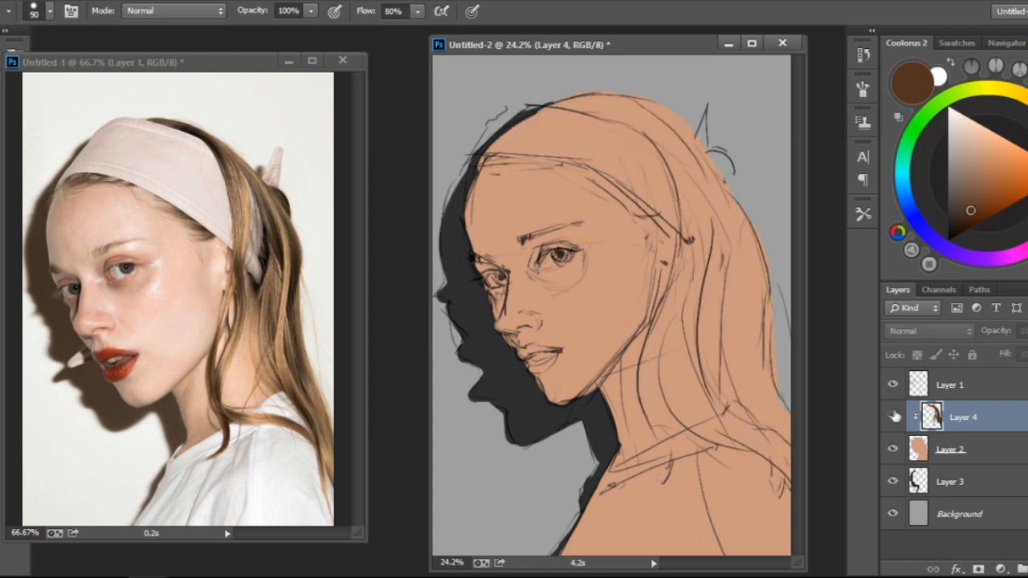
pyautogui.click(892, 416)
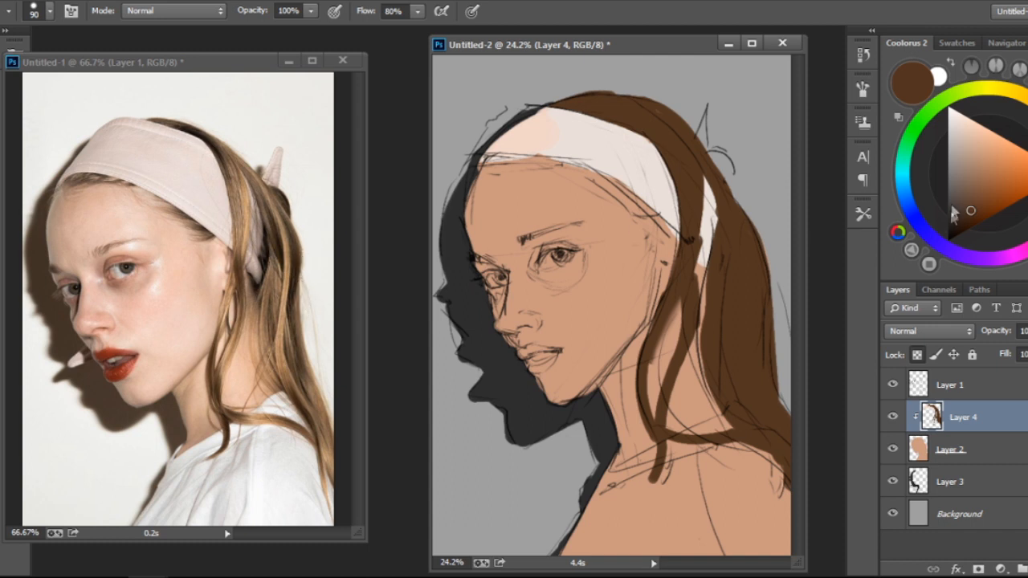
pyautogui.click(952, 240)
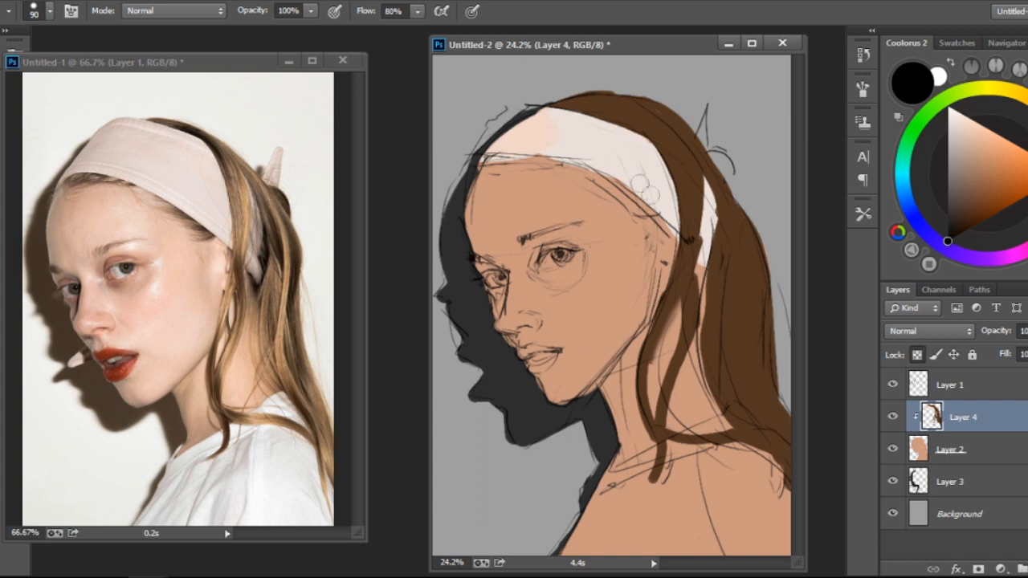
pyautogui.moveTo(582, 121); pyautogui.dragTo(653, 172)
pyautogui.hotkey('ctrl', 'z')
# Select the brown hair with Color Range at Fuzziness 40 and clear the selection
pyautogui.click(181, 2)
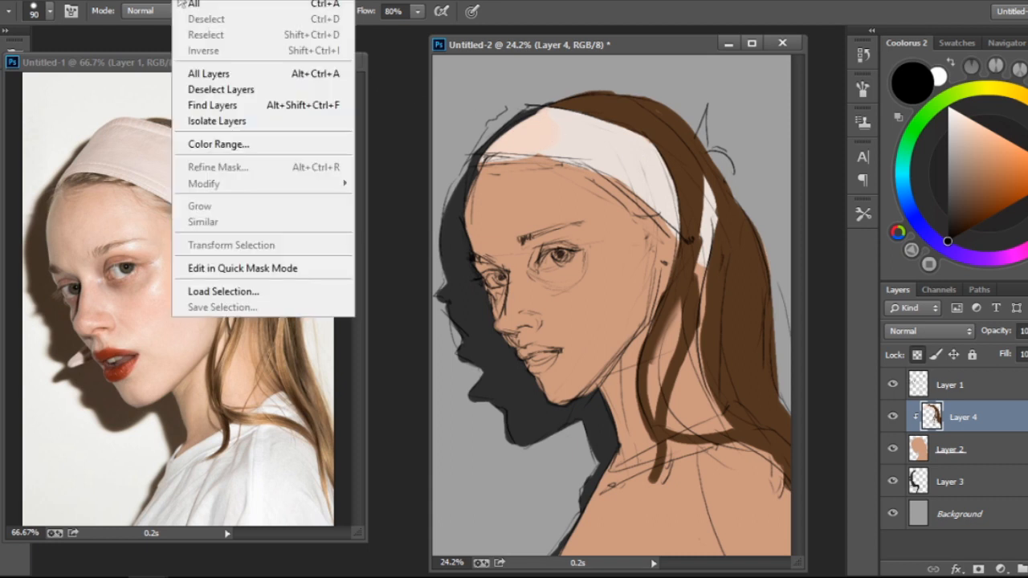
pyautogui.click(241, 144)
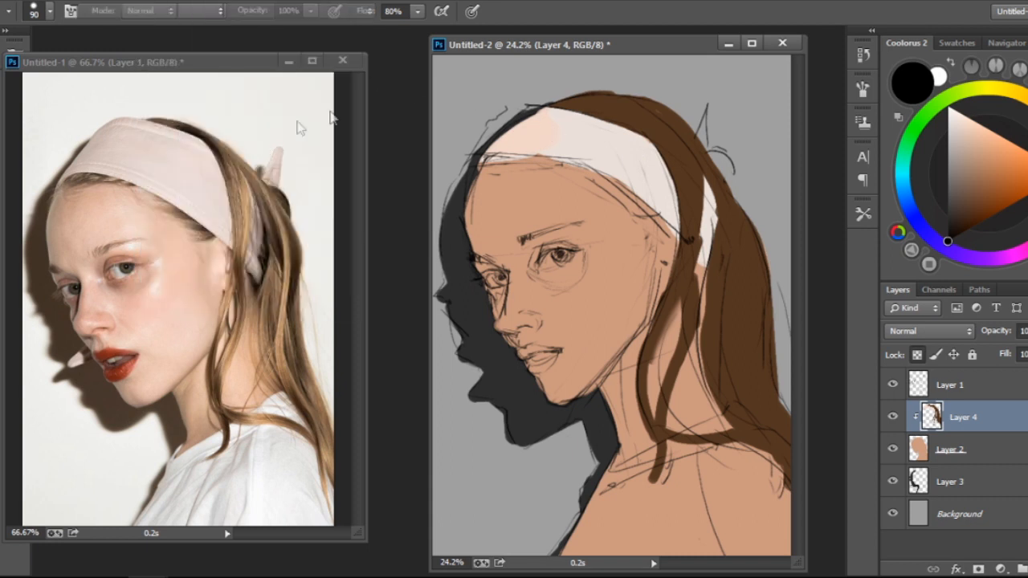
pyautogui.click(590, 104)
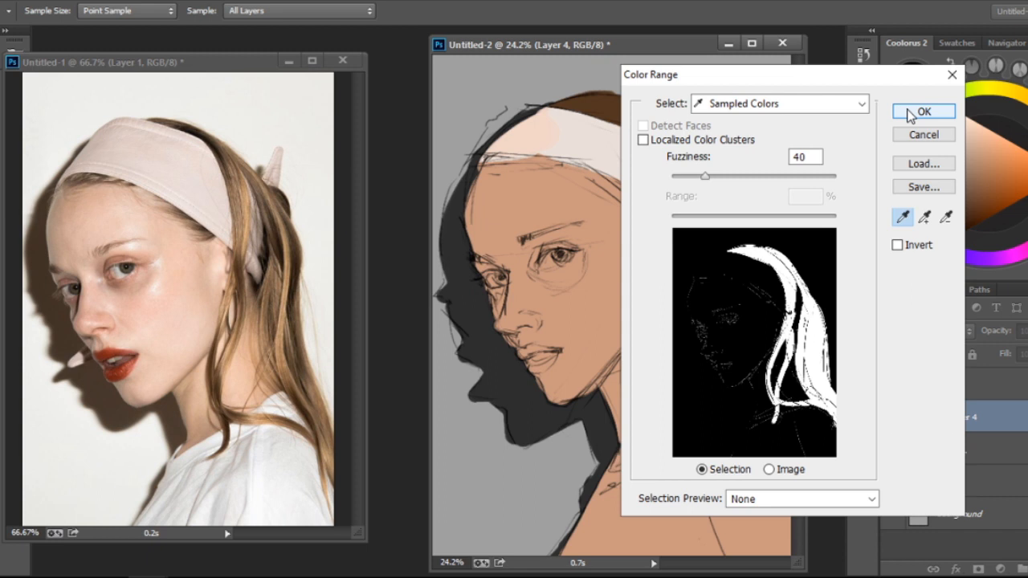
pyautogui.click(908, 115)
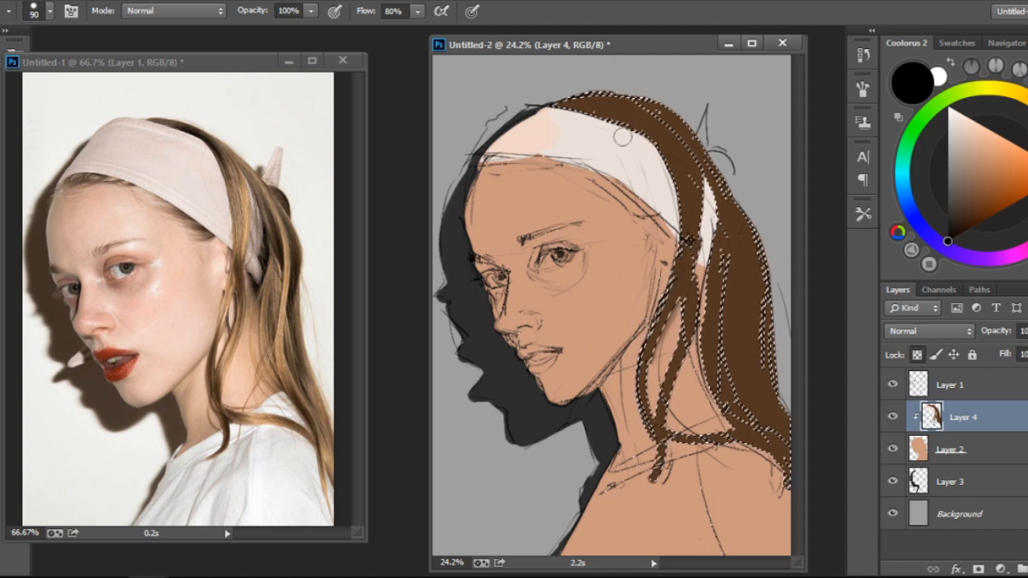
pyautogui.press('l')
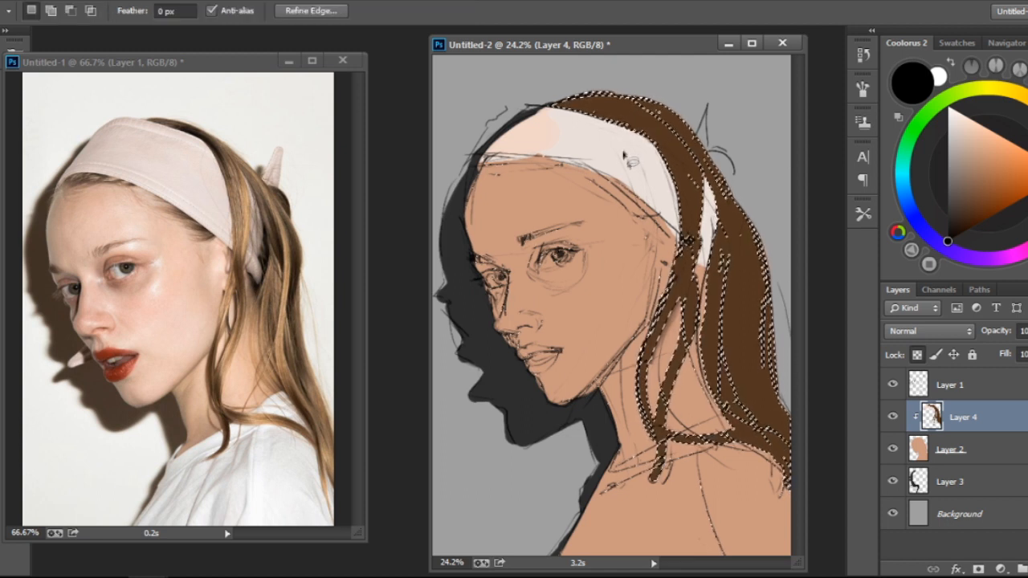
pyautogui.hotkey('ctrl', 'd')
# Reselect the brown hair on Layer 4 with Color Range, keeping Fuzziness at 40, and ready the brush for painting inside it
pyautogui.click(189, 2)
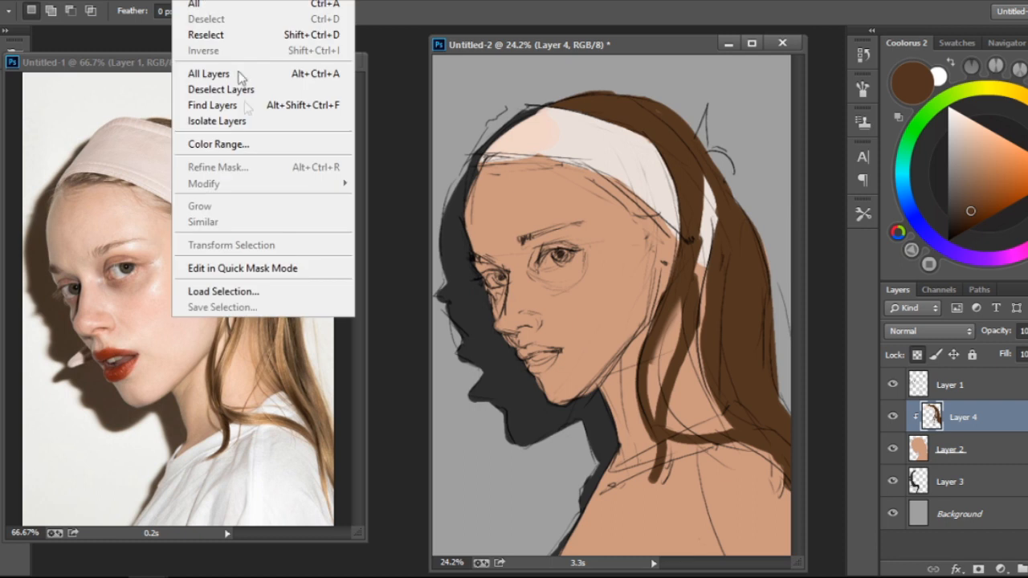
pyautogui.click(260, 145)
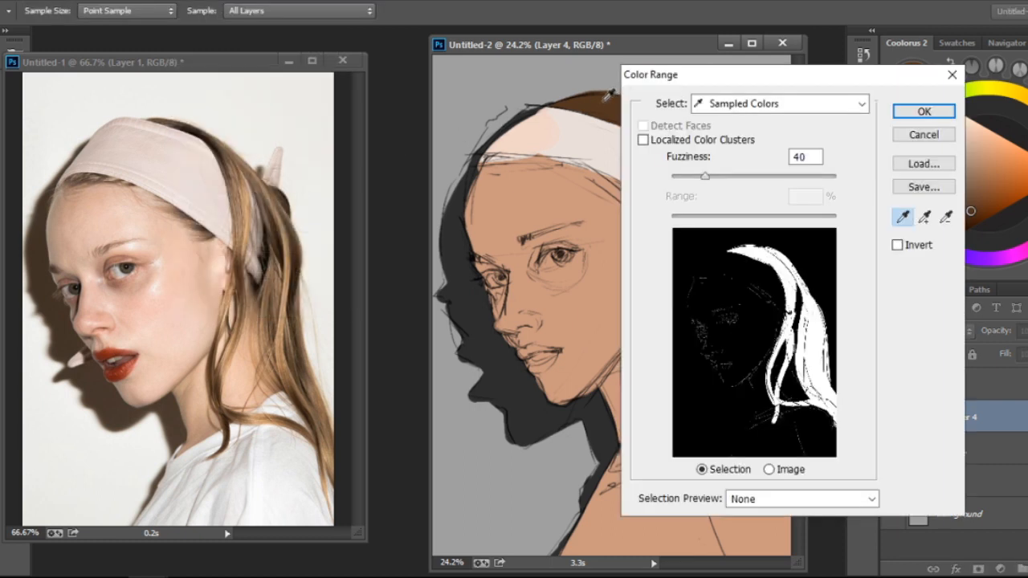
pyautogui.press('Return')
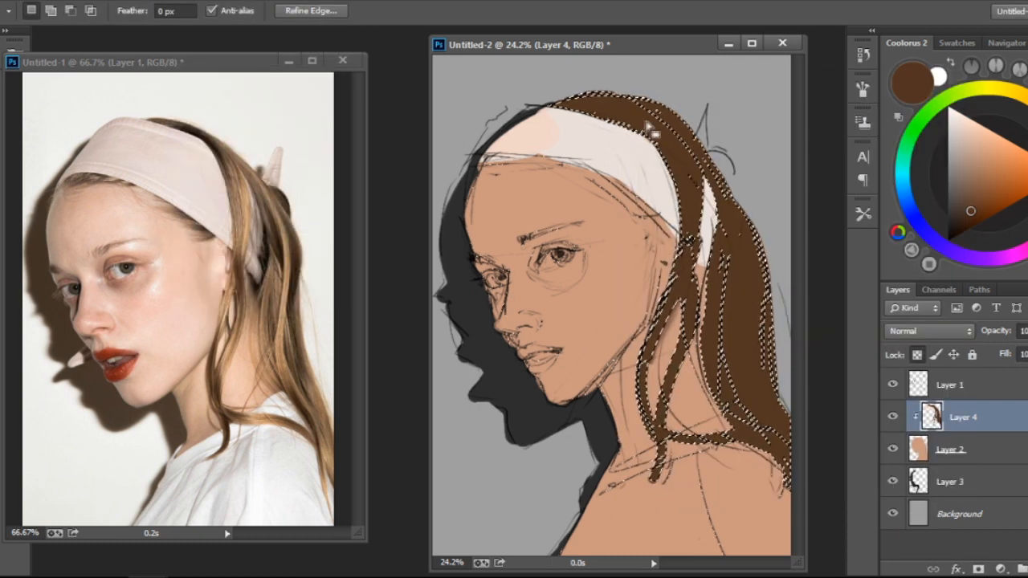
pyautogui.press('b')
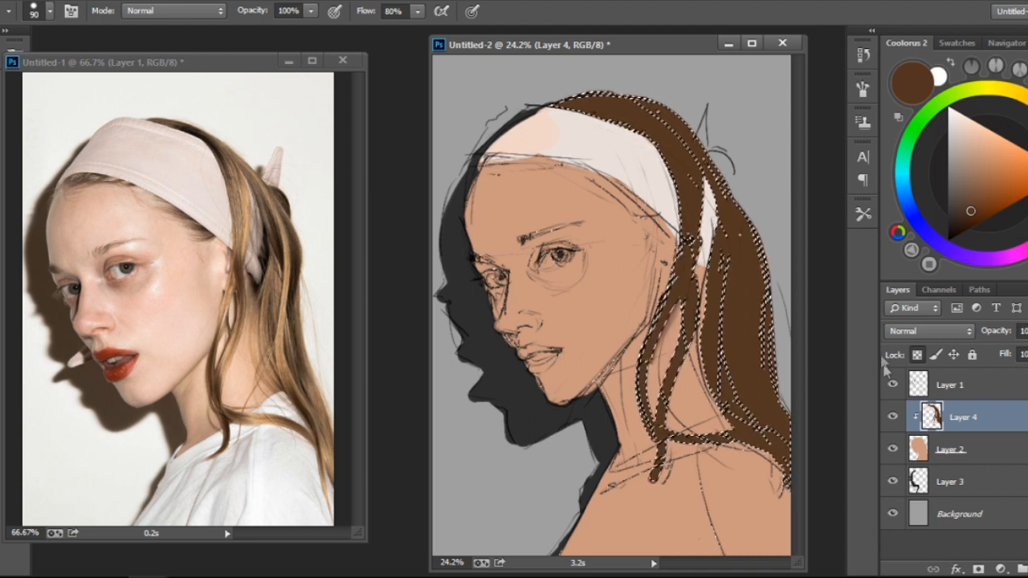
# Toggle Layer 4's visibility to compare the picture with and without the hair and headband colours
pyautogui.click(892, 417)
pyautogui.click(892, 417)
pyautogui.click(892, 416)
pyautogui.click(892, 417)
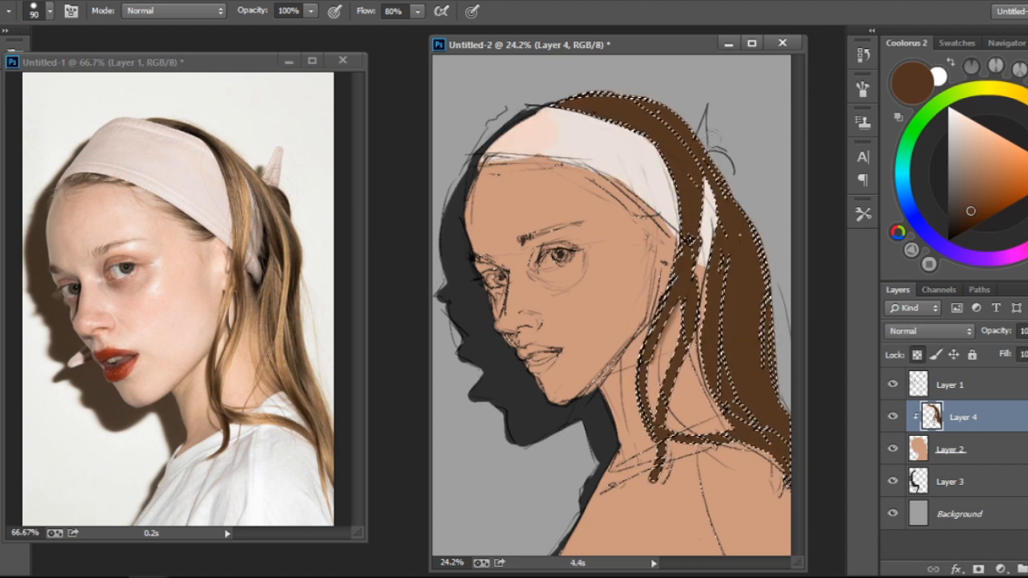
# Paint a near-black brown shadow in the hair along the headband's rear edge
pyautogui.moveTo(970, 212); pyautogui.dragTo(956, 235)
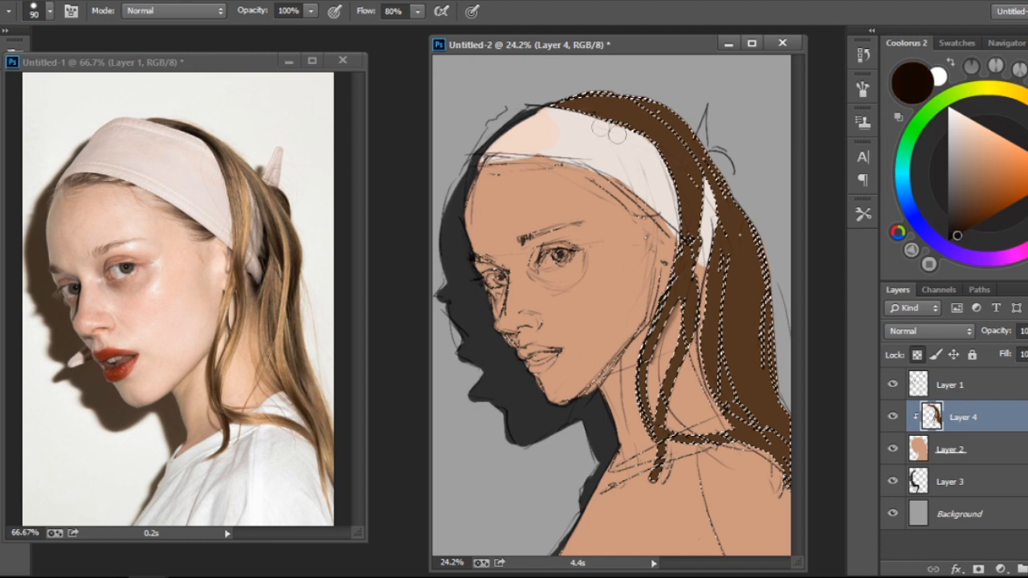
pyautogui.moveTo(622, 119)
pyautogui.mouseDown()
pyautogui.moveTo(654, 133)
pyautogui.moveTo(601, 120)
pyautogui.moveTo(657, 160)
pyautogui.moveTo(658, 148)
pyautogui.moveTo(671, 190)
pyautogui.moveTo(673, 290)
pyautogui.moveTo(683, 153)
pyautogui.moveTo(695, 160)
pyautogui.moveTo(662, 120)
pyautogui.moveTo(681, 161)
pyautogui.mouseUp()
pyautogui.keyDown('alt'); pyautogui.click(695, 160); pyautogui.keyUp('alt')
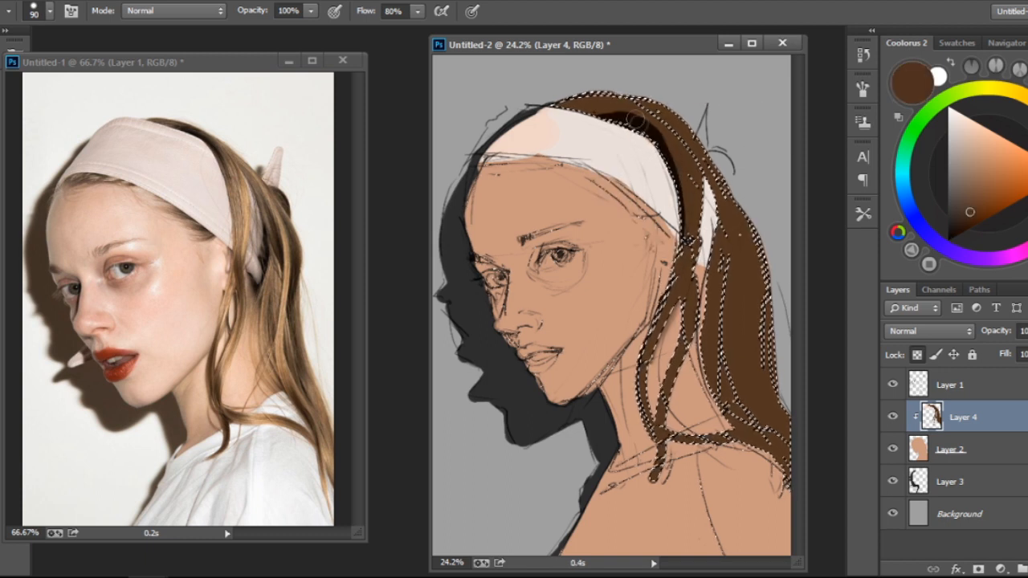
pyautogui.keyDown('alt'); pyautogui.click(671, 149); pyautogui.keyUp('alt')
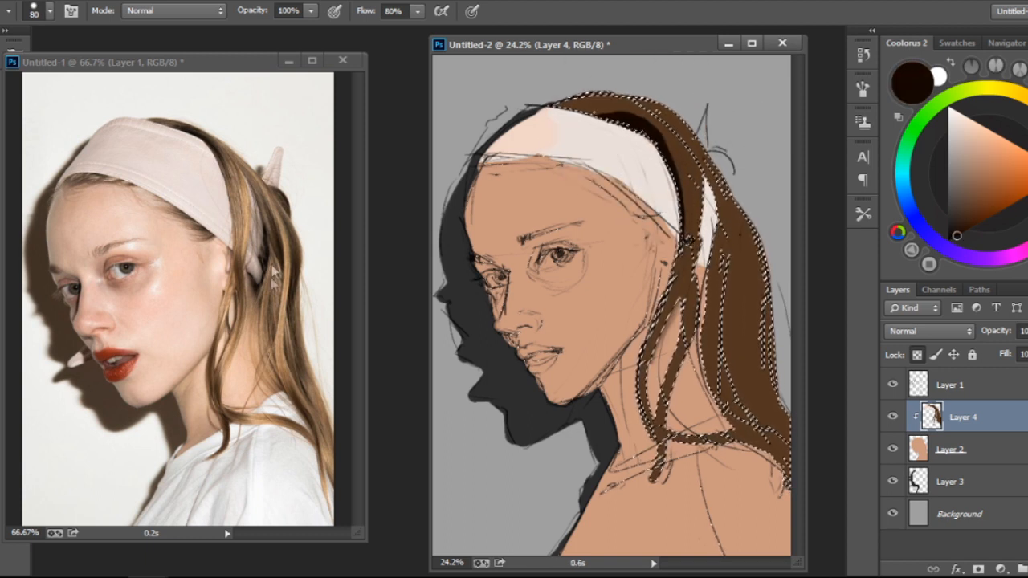
# With an 80 px brush, invert the selection, darken the lower headband sliver behind the ear, and invert the selection back
pyautogui.press('[')
pyautogui.moveTo(724, 206)
pyautogui.mouseDown()
pyautogui.moveTo(713, 270)
pyautogui.moveTo(725, 211)
pyautogui.mouseUp()
pyautogui.hotkey('ctrl', 'z')
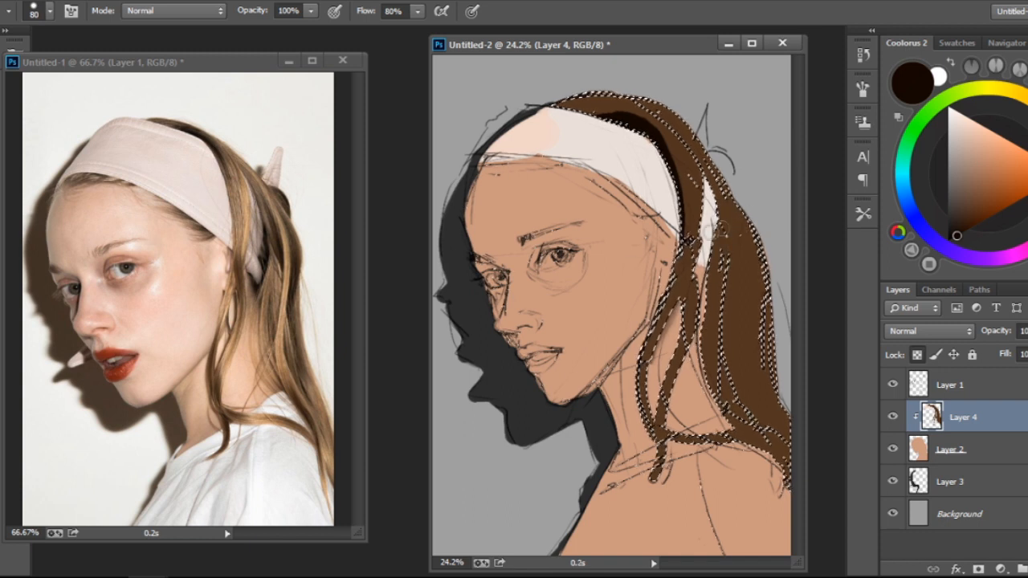
pyautogui.hotkey('ctrl', 'shift', 'i')
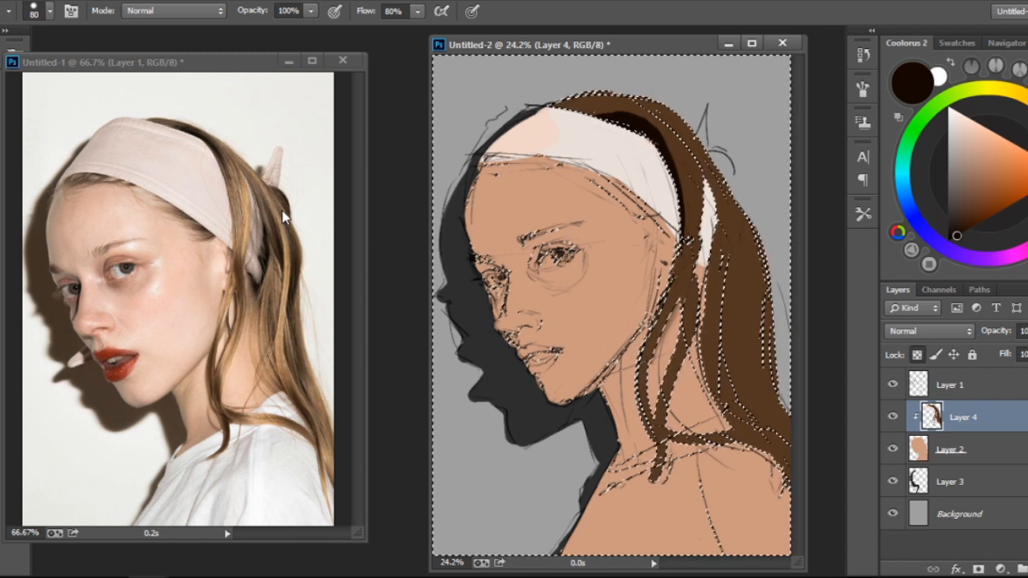
pyautogui.moveTo(720, 219)
pyautogui.mouseDown()
pyautogui.moveTo(714, 245)
pyautogui.moveTo(721, 201)
pyautogui.mouseUp()
pyautogui.hotkey('ctrl', 'shift', 'i')
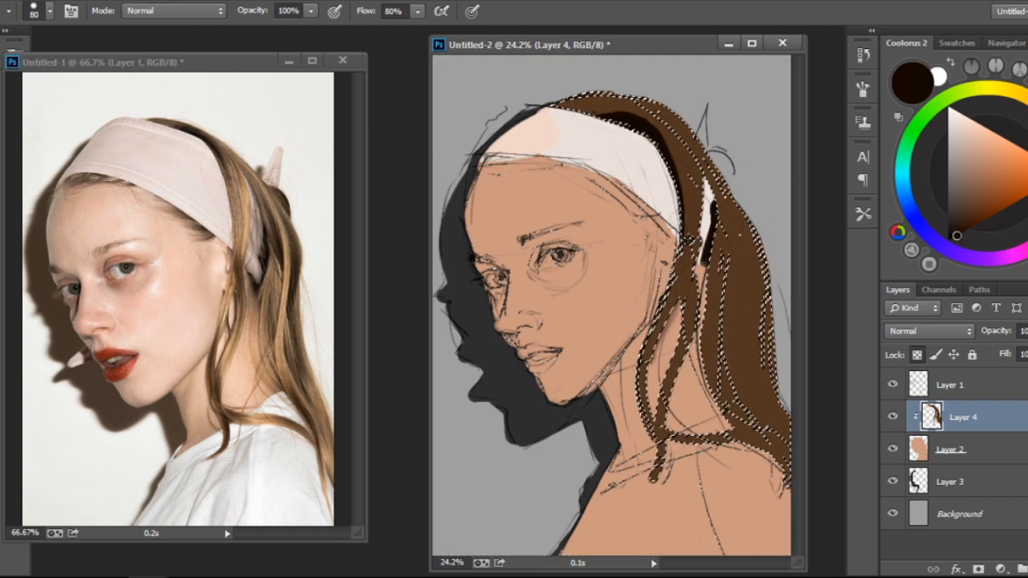
# Paint near-black shadows on the loose front strand, the hair at the shoulder and the outer back hair, enlarging the brush to 100 px
pyautogui.moveTo(647, 353)
pyautogui.mouseDown()
pyautogui.moveTo(644, 398)
pyautogui.moveTo(660, 429)
pyautogui.moveTo(723, 440)
pyautogui.mouseUp()
pyautogui.moveTo(733, 393); pyautogui.dragTo(793, 490)
pyautogui.press(']')
pyautogui.moveTo(737, 221); pyautogui.dragTo(748, 288)
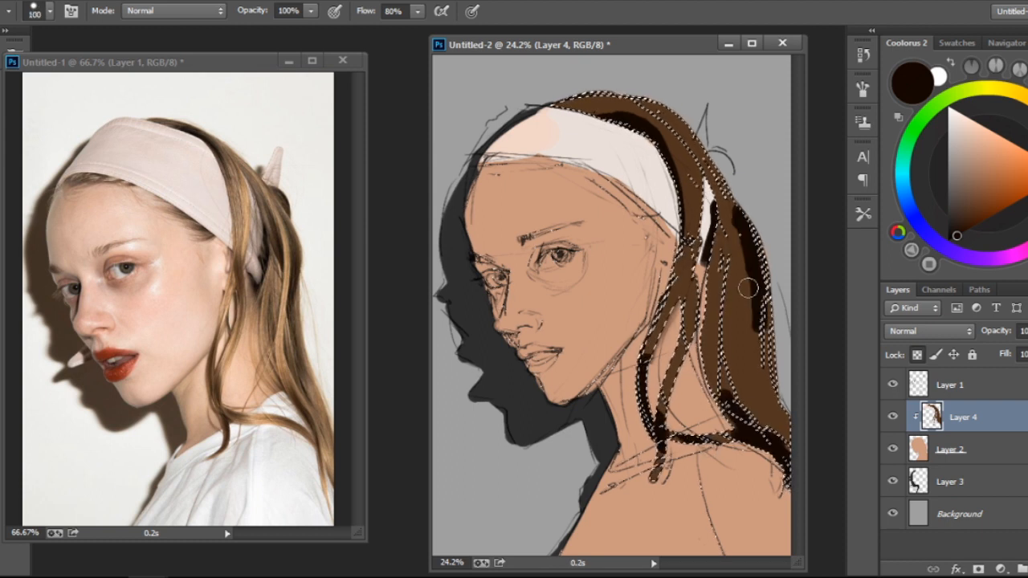
pyautogui.moveTo(724, 170); pyautogui.dragTo(740, 319)
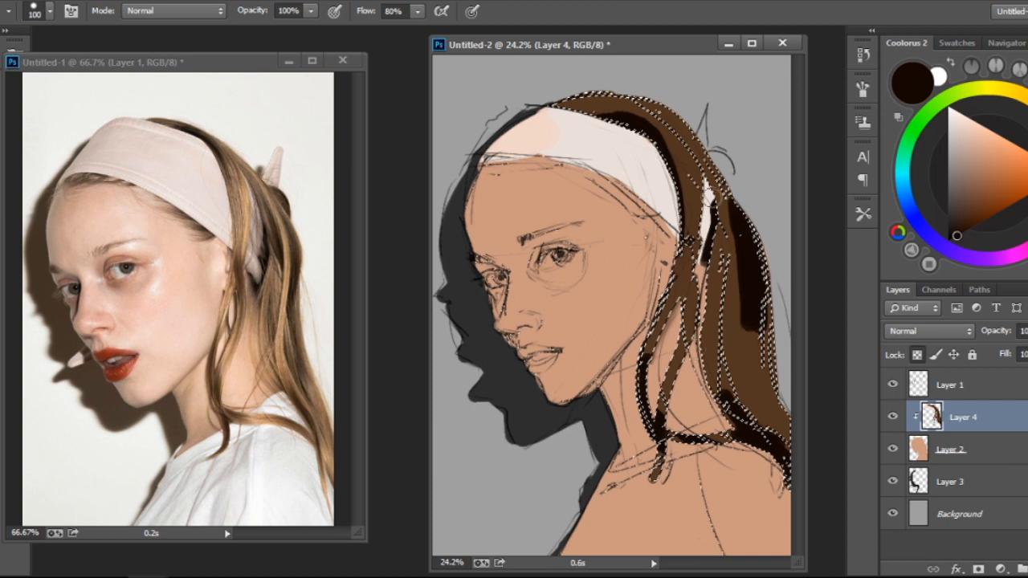
# Try bright orange highlight strokes with a 60 px brush on the hair strand behind the headband
pyautogui.press('[')
pyautogui.press('[')
pyautogui.click(1010, 159)
pyautogui.click(1023, 163)
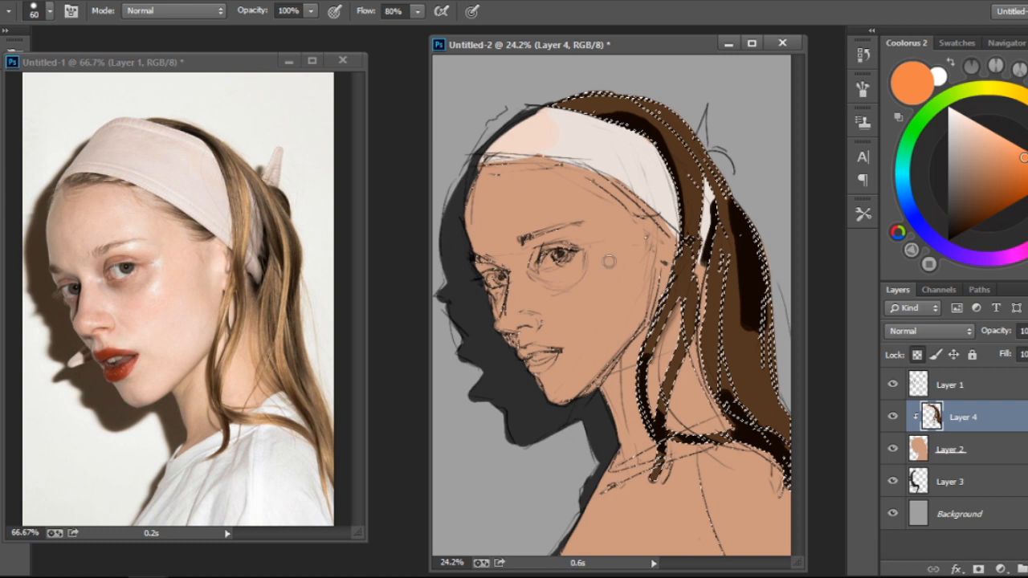
pyautogui.moveTo(693, 161); pyautogui.dragTo(700, 201)
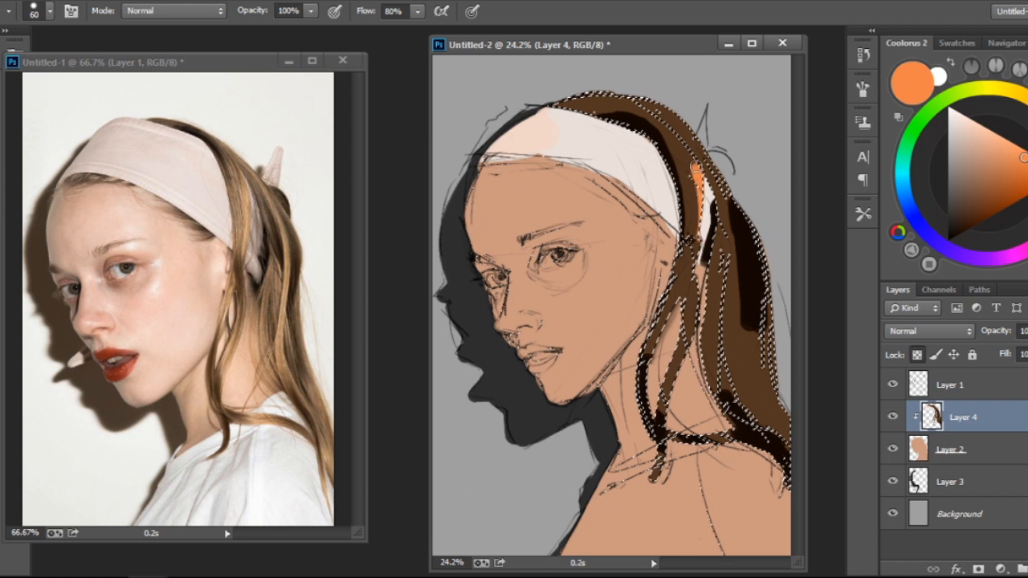
pyautogui.moveTo(692, 160); pyautogui.dragTo(709, 261)
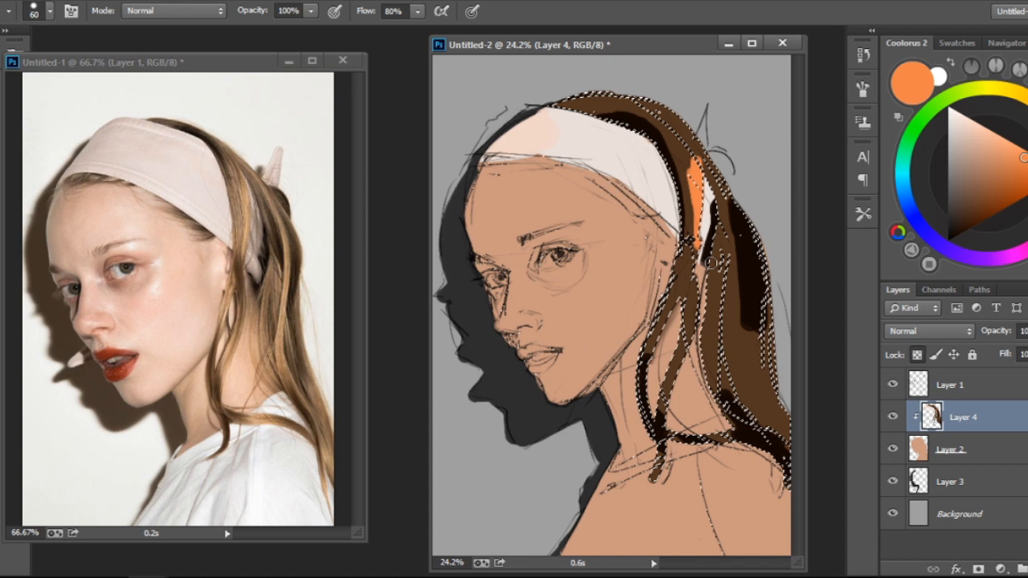
pyautogui.hotkey('ctrl', 'z')
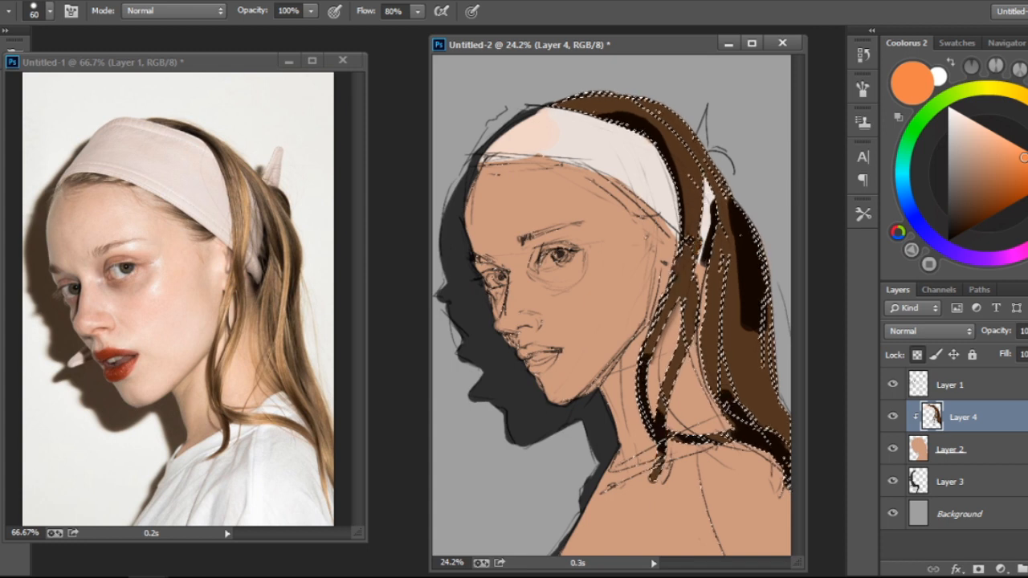
# Paint golden tan highlights with a 45 px brush down the front hair strand from behind the headband to the neck
pyautogui.click(1006, 157)
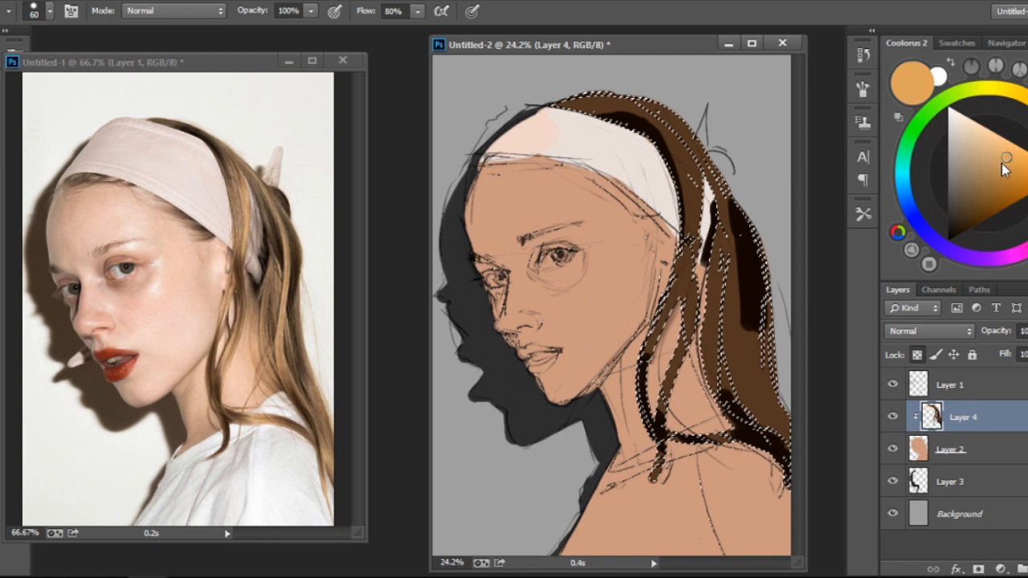
pyautogui.click(999, 162)
pyautogui.press('[')
pyautogui.press('[')
pyautogui.moveTo(691, 156); pyautogui.dragTo(700, 202)
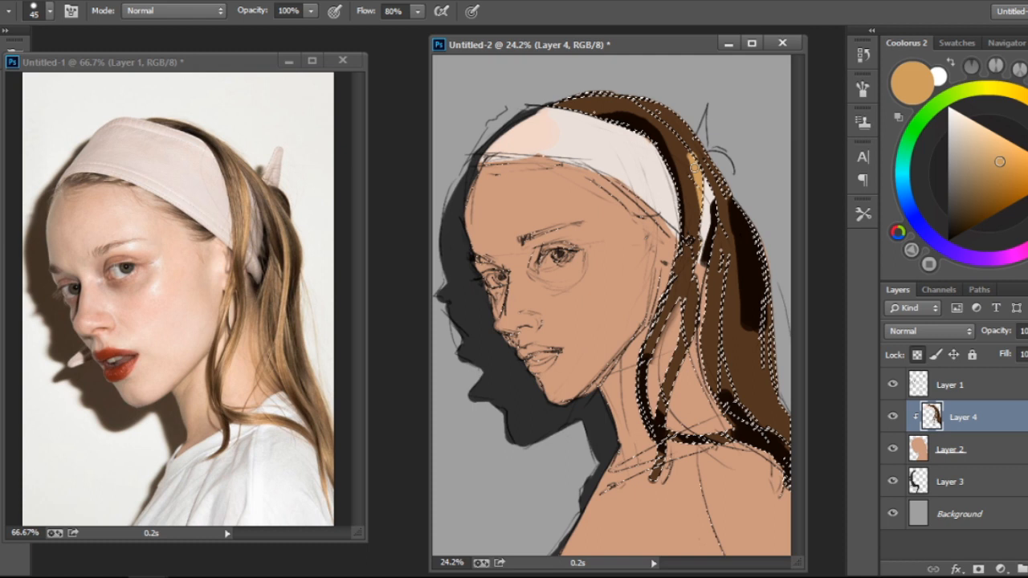
pyautogui.moveTo(697, 170); pyautogui.dragTo(650, 353)
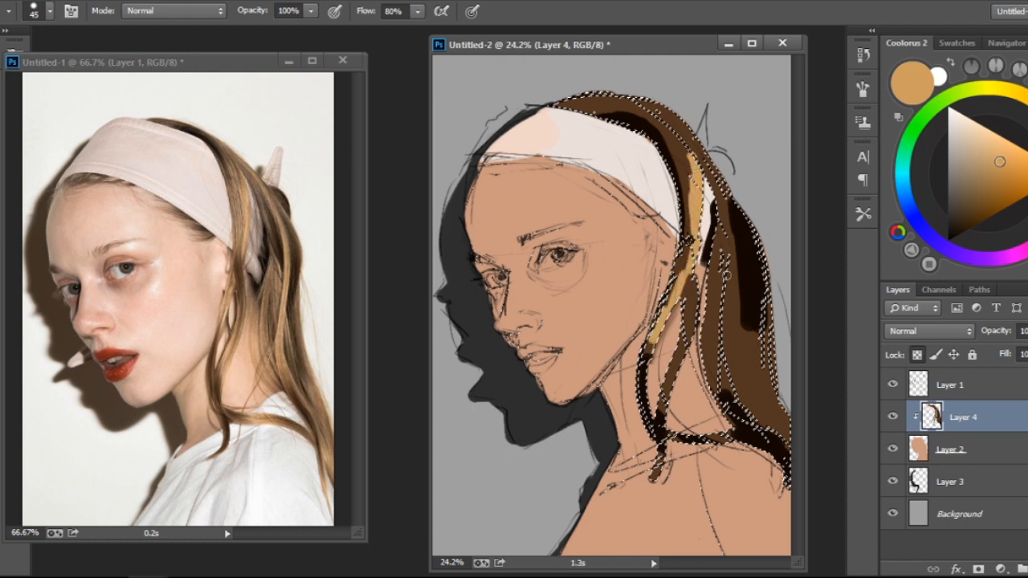
# Extend golden tan highlights down the back hair toward the shoulder, add one on the inner strand, and deselect the hair
pyautogui.moveTo(712, 189); pyautogui.dragTo(729, 337)
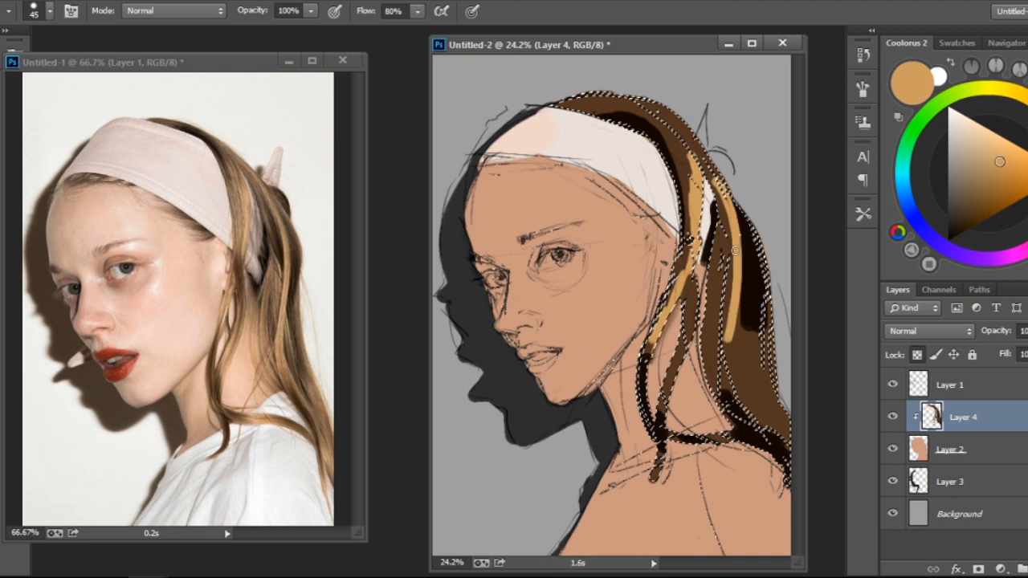
pyautogui.moveTo(735, 249); pyautogui.dragTo(740, 428)
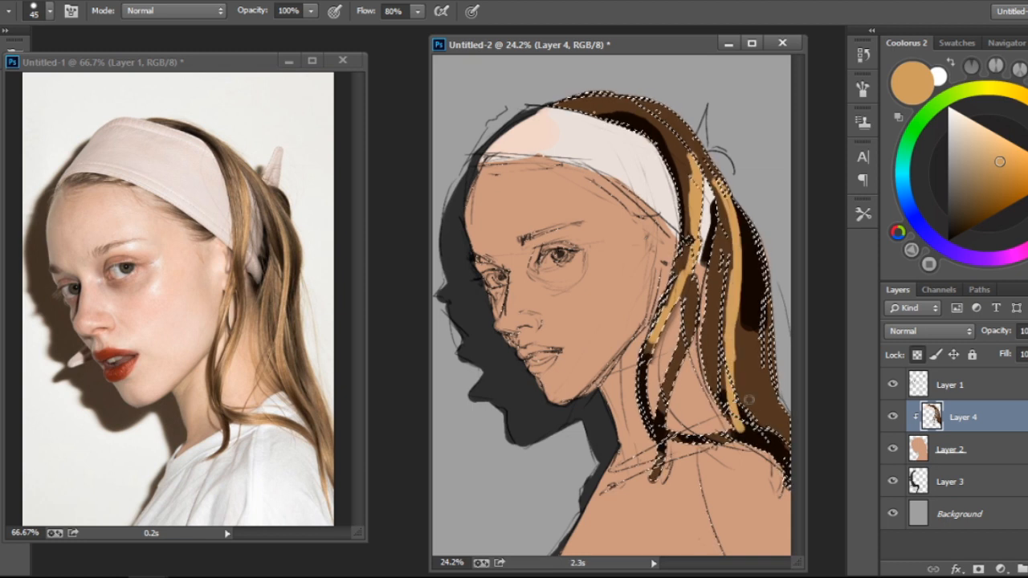
pyautogui.hotkey('ctrl', 'z')
pyautogui.moveTo(729, 317); pyautogui.dragTo(763, 404)
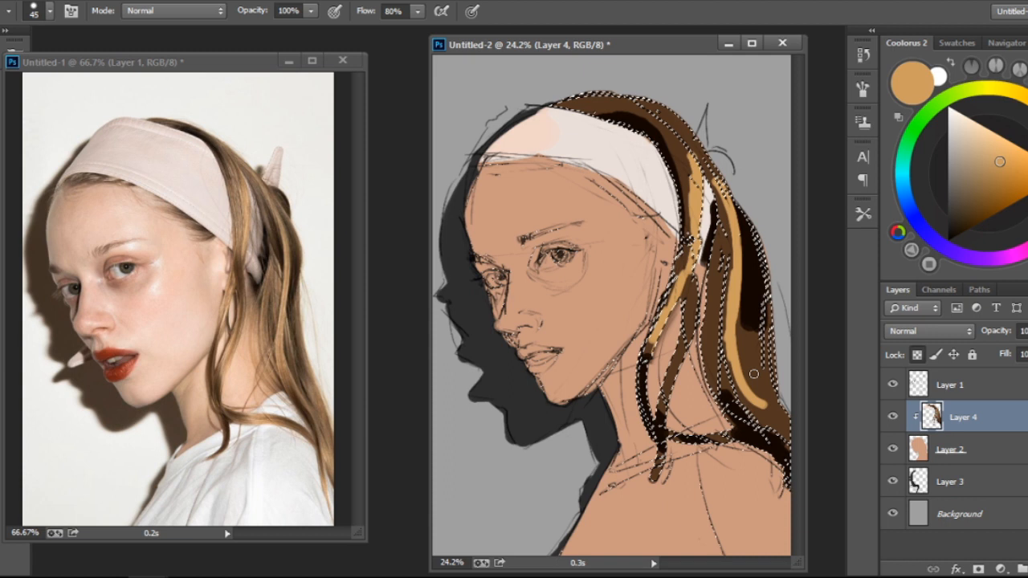
pyautogui.hotkey('ctrl', 'z')
pyautogui.moveTo(731, 337); pyautogui.dragTo(757, 410)
pyautogui.moveTo(708, 287); pyautogui.dragTo(720, 372)
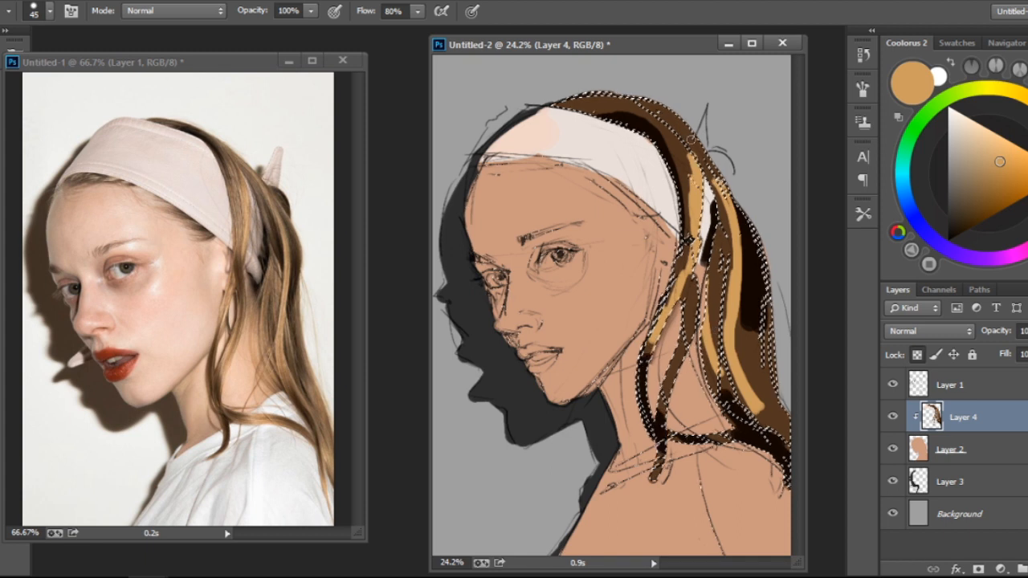
pyautogui.hotkey('ctrl', 'd')
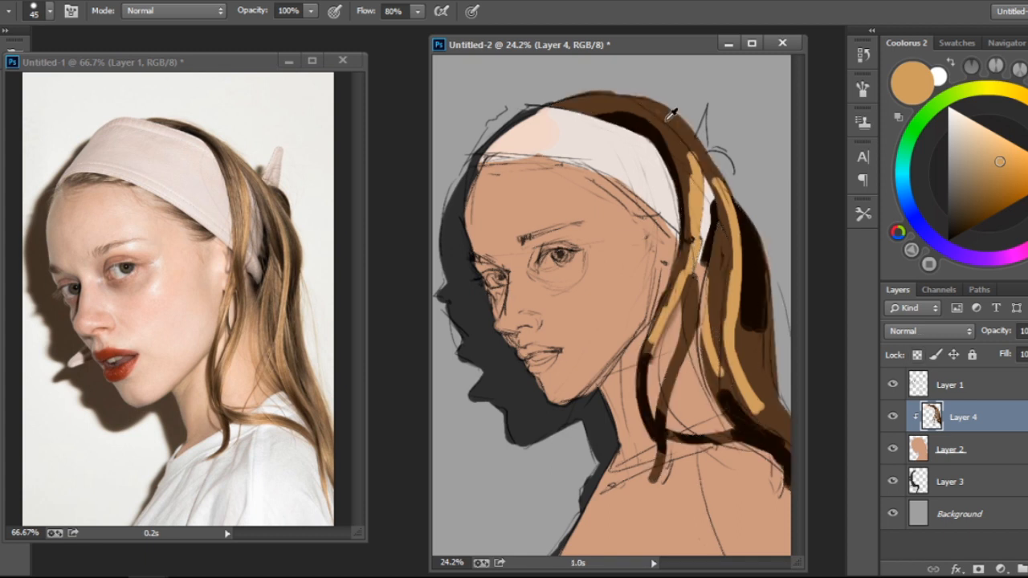
# Sample the mid brown from the hair and paint the hairline along the headband's lower edge over the forehead and temple
pyautogui.keyDown('alt'); pyautogui.click(670, 115); pyautogui.keyUp('alt')
pyautogui.moveTo(487, 160); pyautogui.dragTo(579, 169)
pyautogui.moveTo(611, 183); pyautogui.dragTo(660, 218)
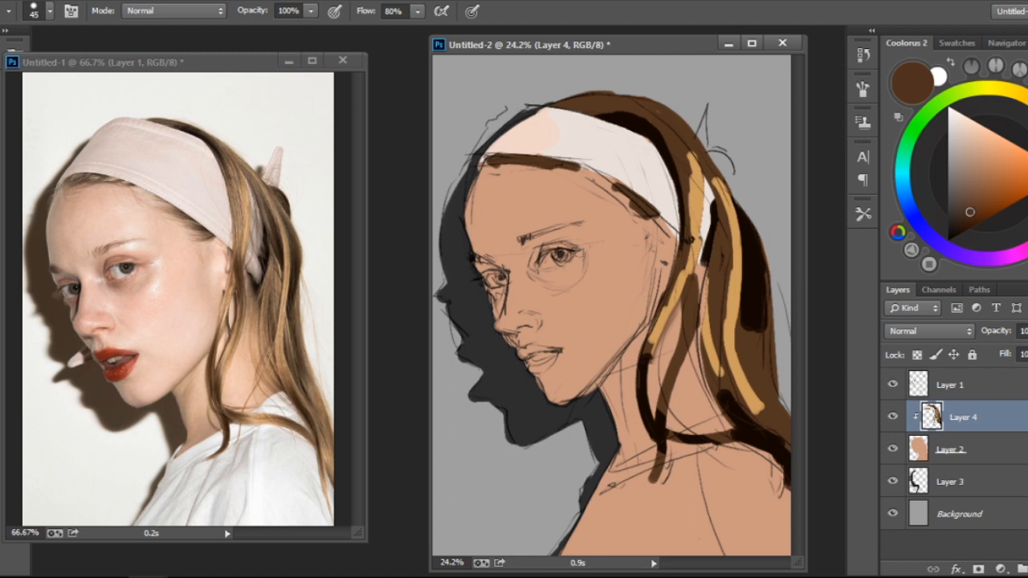
# Add a new layer, Layer 5, clipped to Layer 2 and placed directly beneath Layer 4
pyautogui.hotkey('ctrl', 'shift', 'n')
pyautogui.press('Return')
pyautogui.moveTo(943, 416); pyautogui.dragTo(992, 464)
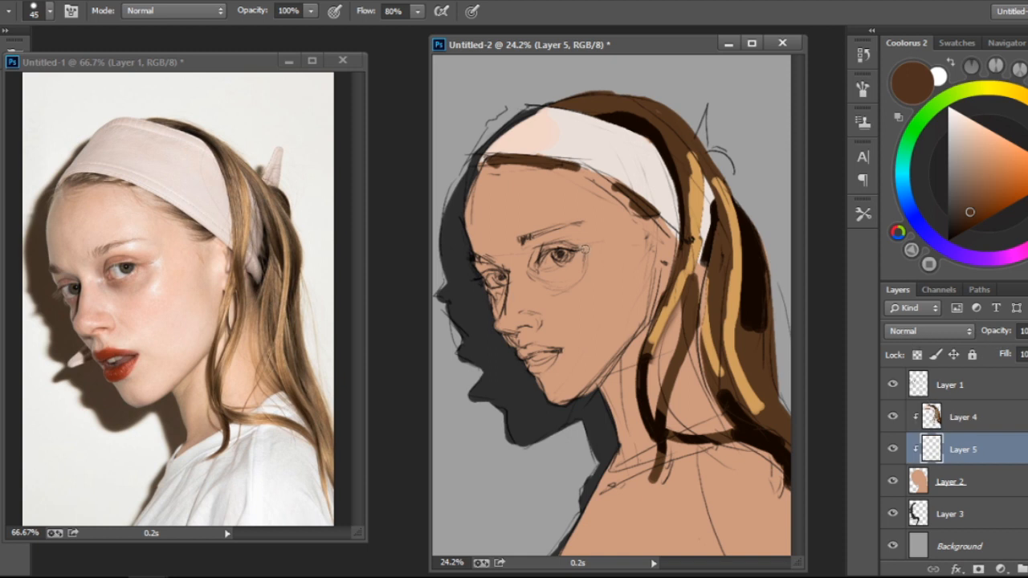
# Enable pen pressure for brush opacity and shade the far eye socket and side of the nose in reddish brown
pyautogui.hotkey('shift', 'b')
pyautogui.hotkey('shift', 'b')
pyautogui.click(335, 10)
pyautogui.keyDown('alt'); pyautogui.click(563, 285); pyautogui.keyUp('alt')
pyautogui.click(991, 182)
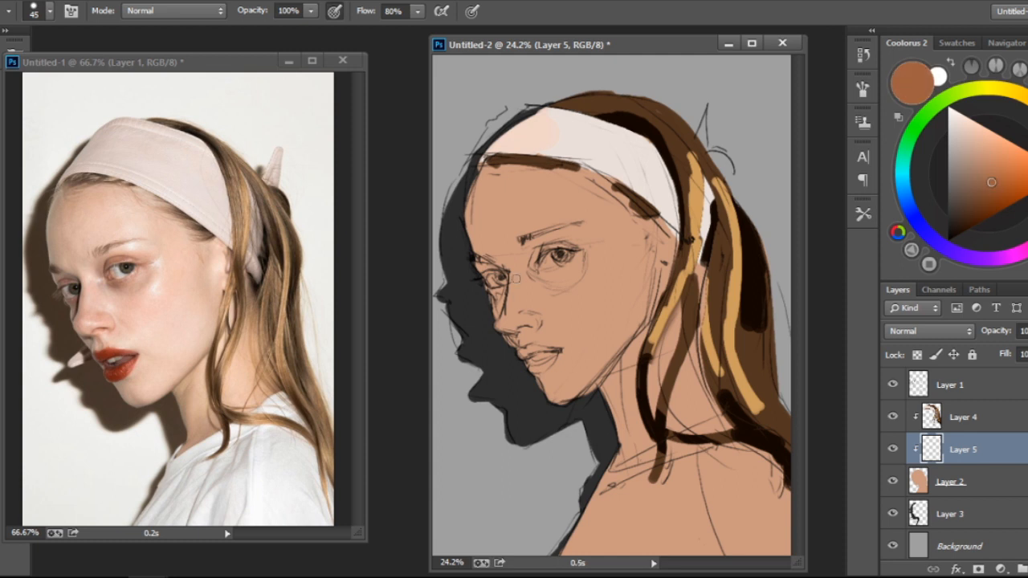
pyautogui.press(']')
pyautogui.press(']')
pyautogui.moveTo(498, 307); pyautogui.dragTo(491, 259)
# Erase the excess shading around the far eye with a soft eraser, keeping the shadow beside the nose
pyautogui.press('e')
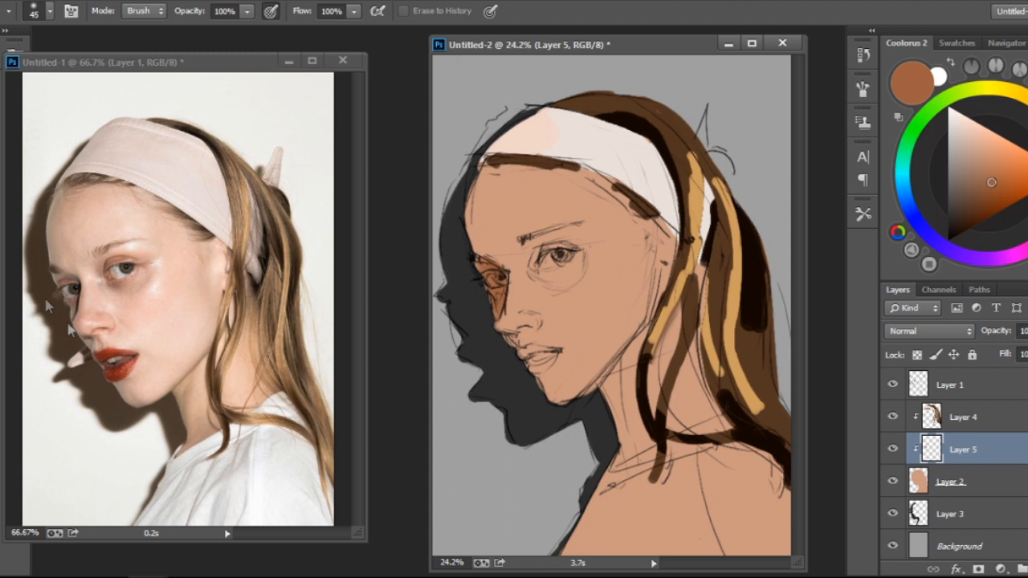
pyautogui.press(']')
pyautogui.press(']')
pyautogui.moveTo(482, 266)
pyautogui.mouseDown()
pyautogui.moveTo(489, 303)
pyautogui.moveTo(503, 281)
pyautogui.mouseUp()
pyautogui.press('[')
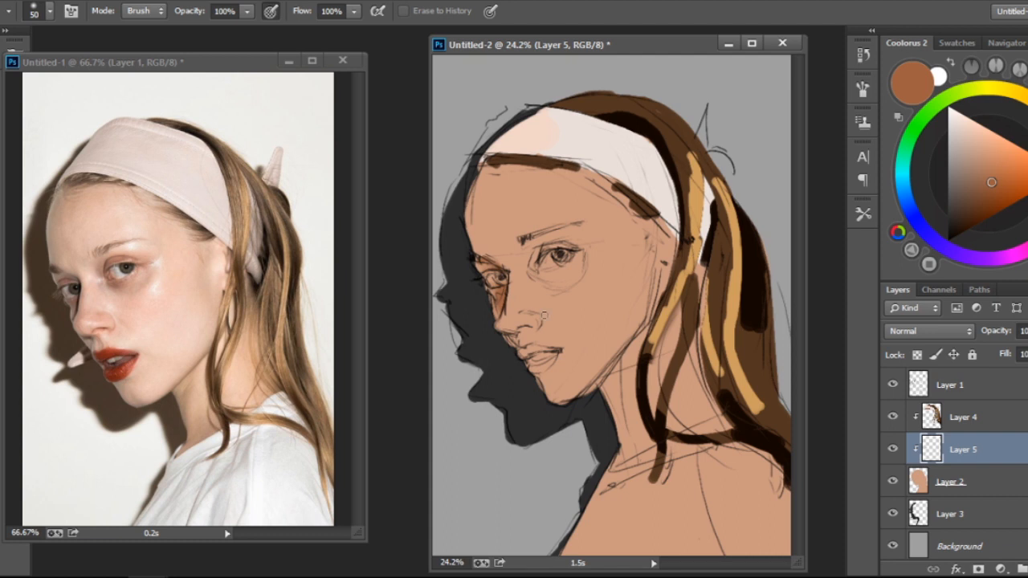
# Shade the socket and under-eye area of the near eye in translucent reddish brown
pyautogui.press('b')
pyautogui.press('[')
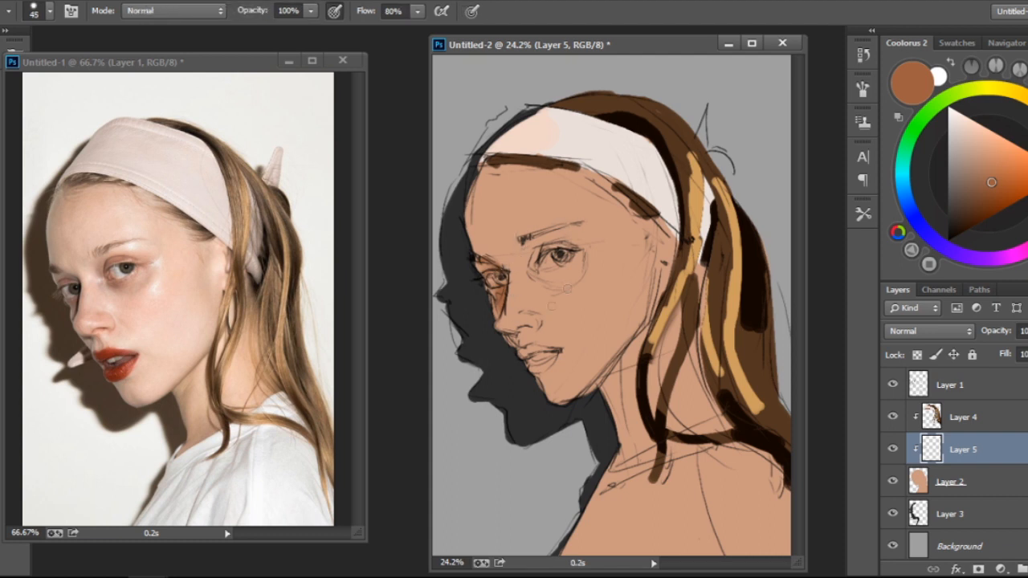
pyautogui.moveTo(534, 265)
pyautogui.mouseDown()
pyautogui.moveTo(538, 246)
pyautogui.moveTo(576, 247)
pyautogui.moveTo(563, 282)
pyautogui.moveTo(546, 282)
pyautogui.mouseUp()
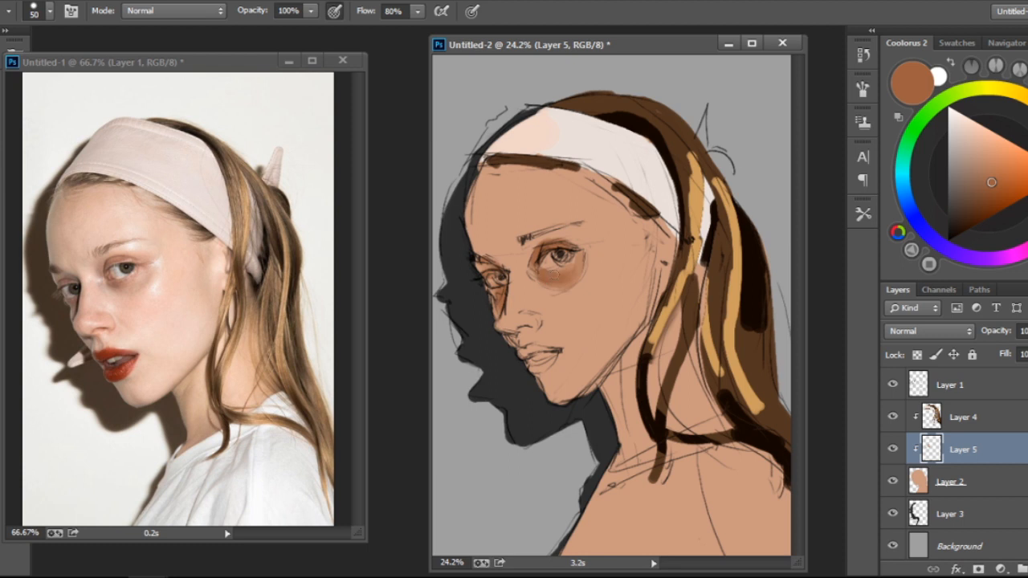
pyautogui.press('e')
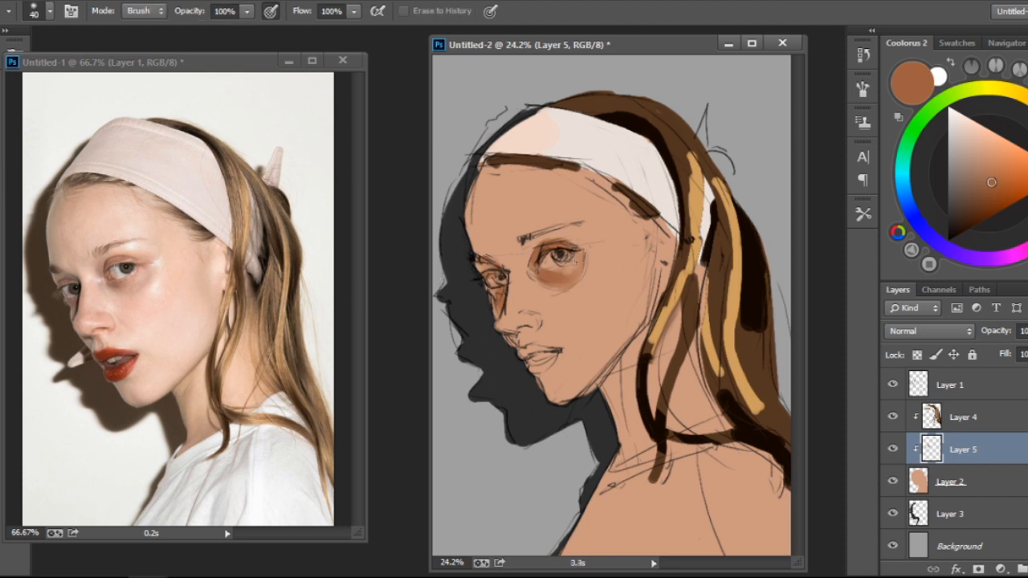
pyautogui.press(']')
# Paint reddish-brown shadows under the nose, on the chin and down the front of the neck with a 50 px brush
pyautogui.press('b')
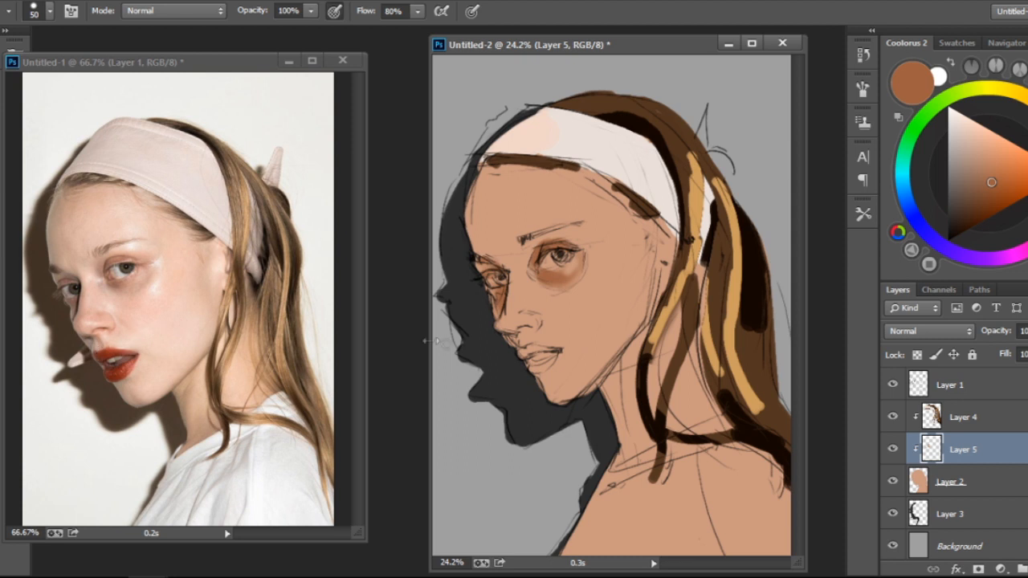
pyautogui.moveTo(502, 336); pyautogui.dragTo(520, 342)
pyautogui.moveTo(534, 382)
pyautogui.mouseDown()
pyautogui.moveTo(545, 378)
pyautogui.moveTo(562, 402)
pyautogui.moveTo(622, 354)
pyautogui.moveTo(599, 385)
pyautogui.moveTo(620, 464)
pyautogui.moveTo(660, 435)
pyautogui.mouseUp()
pyautogui.press('[')
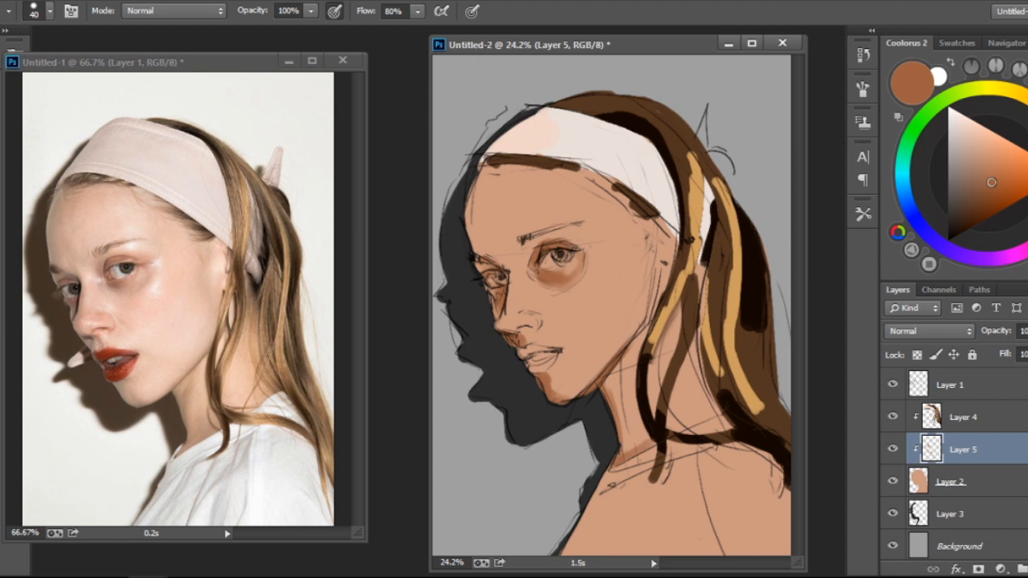
# Sample the headband's pale colour and paint the shirt with it on Layer 2, using a 100 px brush
pyautogui.keyDown('alt'); pyautogui.click(615, 153); pyautogui.keyUp('alt')
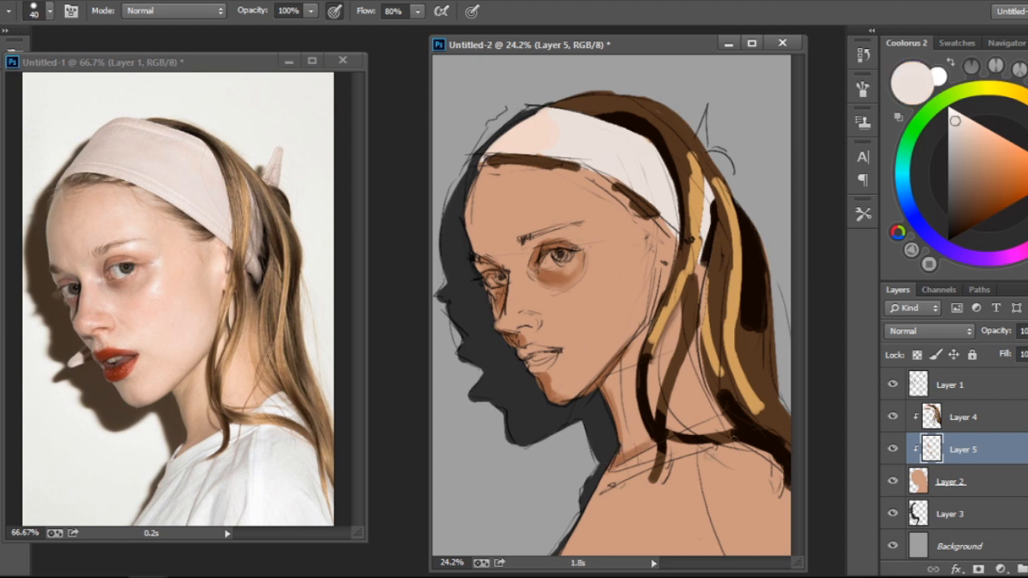
pyautogui.click(928, 475)
pyautogui.press(']')
pyautogui.press(']')
pyautogui.press(']')
pyautogui.press(']')
pyautogui.moveTo(696, 479)
pyautogui.mouseDown()
pyautogui.moveTo(599, 504)
pyautogui.moveTo(690, 466)
pyautogui.moveTo(635, 486)
pyautogui.moveTo(723, 473)
pyautogui.moveTo(611, 540)
pyautogui.moveTo(622, 552)
pyautogui.moveTo(712, 550)
pyautogui.mouseUp()
pyautogui.hotkey('ctrl', 'z')
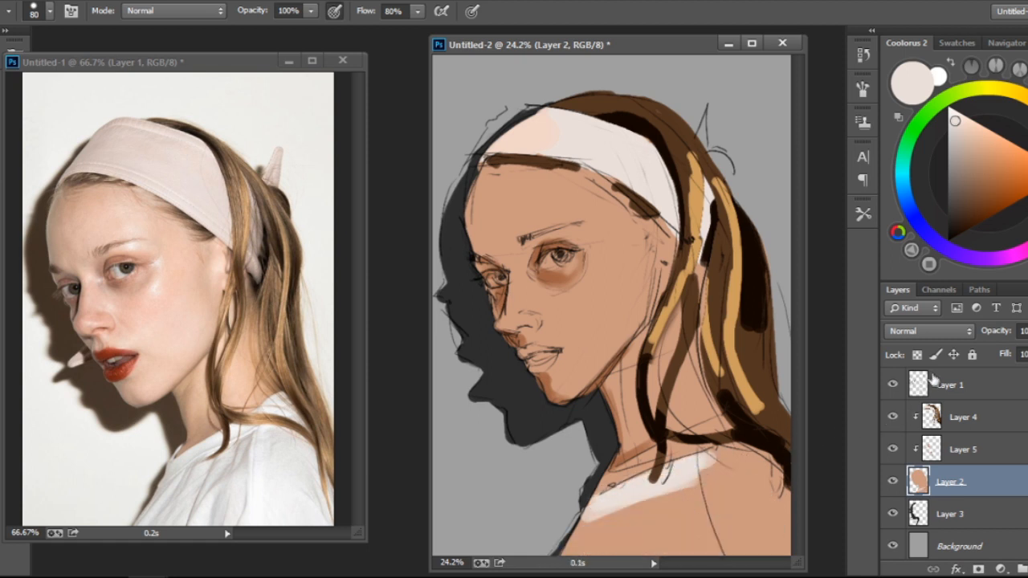
pyautogui.press(']')
pyautogui.press(']')
pyautogui.moveTo(615, 506)
pyautogui.mouseDown()
pyautogui.moveTo(743, 483)
pyautogui.moveTo(649, 536)
pyautogui.moveTo(596, 549)
pyautogui.moveTo(731, 484)
pyautogui.moveTo(610, 486)
pyautogui.moveTo(758, 422)
pyautogui.moveTo(699, 434)
pyautogui.moveTo(763, 514)
pyautogui.moveTo(750, 541)
pyautogui.moveTo(687, 530)
pyautogui.moveTo(721, 543)
pyautogui.moveTo(638, 544)
pyautogui.moveTo(676, 493)
pyautogui.moveTo(745, 507)
pyautogui.mouseUp()
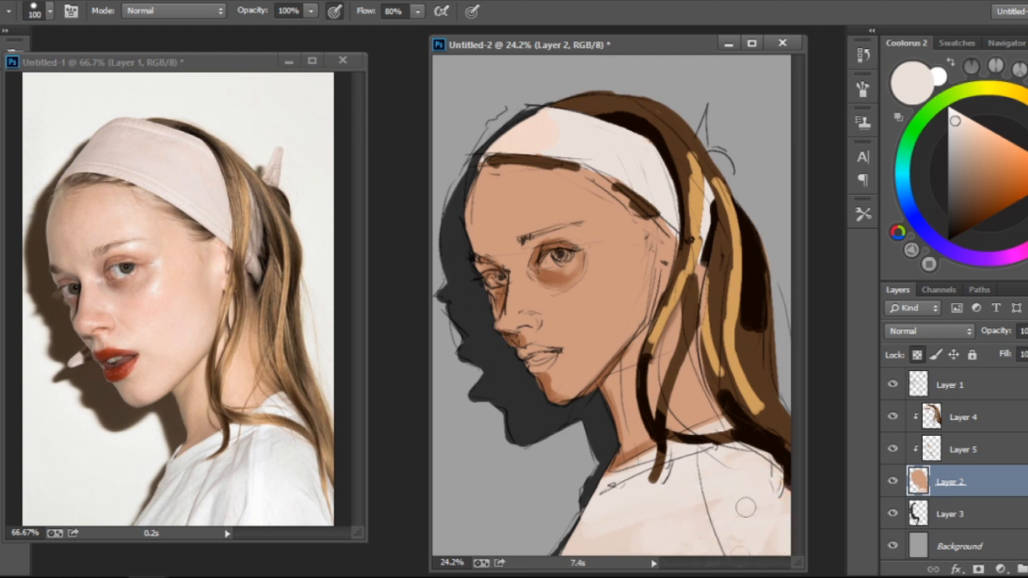
# Sample the reddish brown of the eye shading and shade the far side of the forehead on Layer 5
pyautogui.click(967, 446)
pyautogui.keyDown('alt'); pyautogui.click(555, 276); pyautogui.keyUp('alt')
pyautogui.press(']')
pyautogui.press(']')
pyautogui.press(']')
pyautogui.moveTo(488, 239)
pyautogui.mouseDown()
pyautogui.moveTo(483, 165)
pyautogui.moveTo(500, 152)
pyautogui.mouseUp()
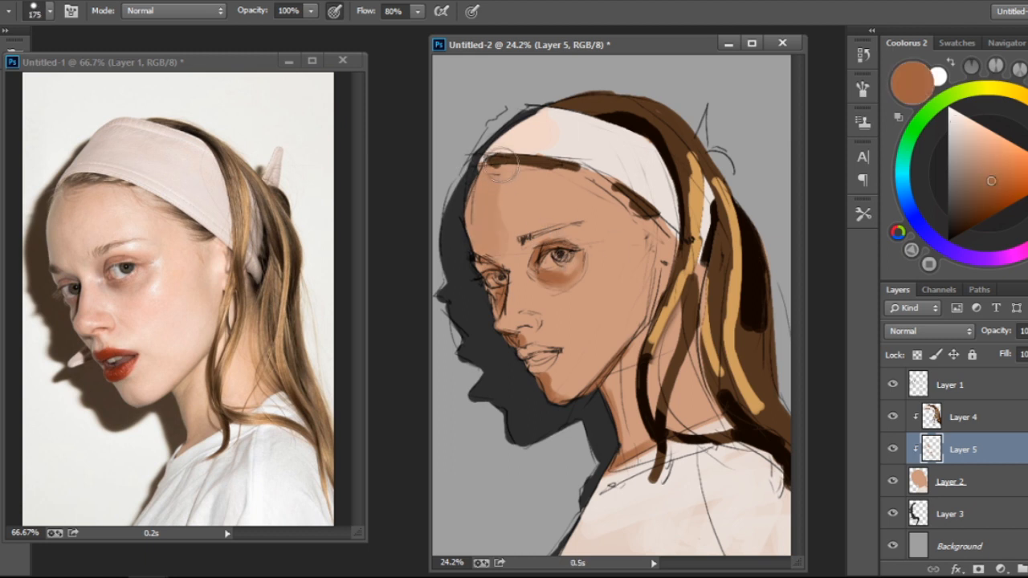
pyautogui.press('[')
pyautogui.press('[')
pyautogui.press('[')
pyautogui.moveTo(487, 168); pyautogui.dragTo(478, 216)
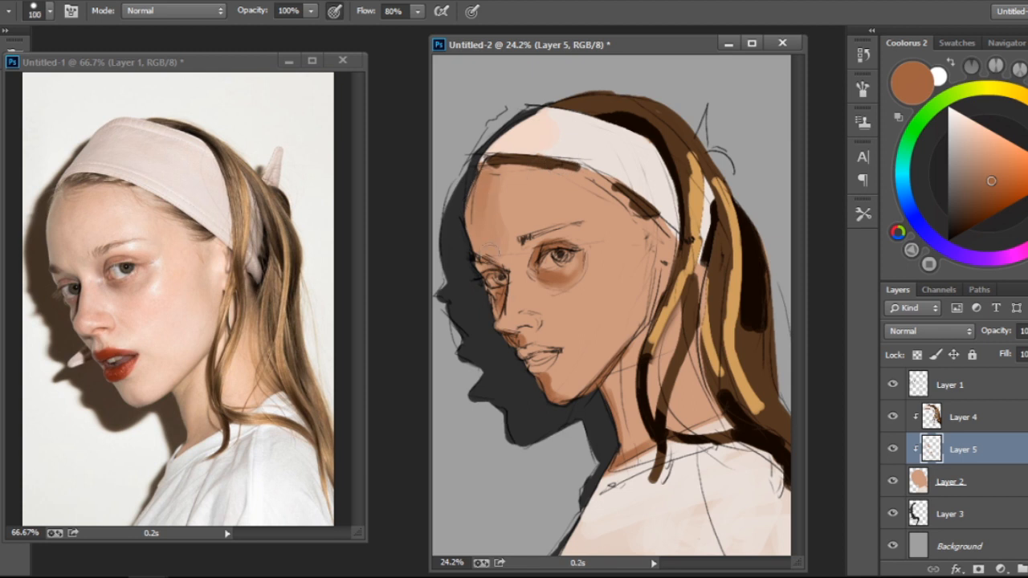
pyautogui.press(']')
pyautogui.press(']')
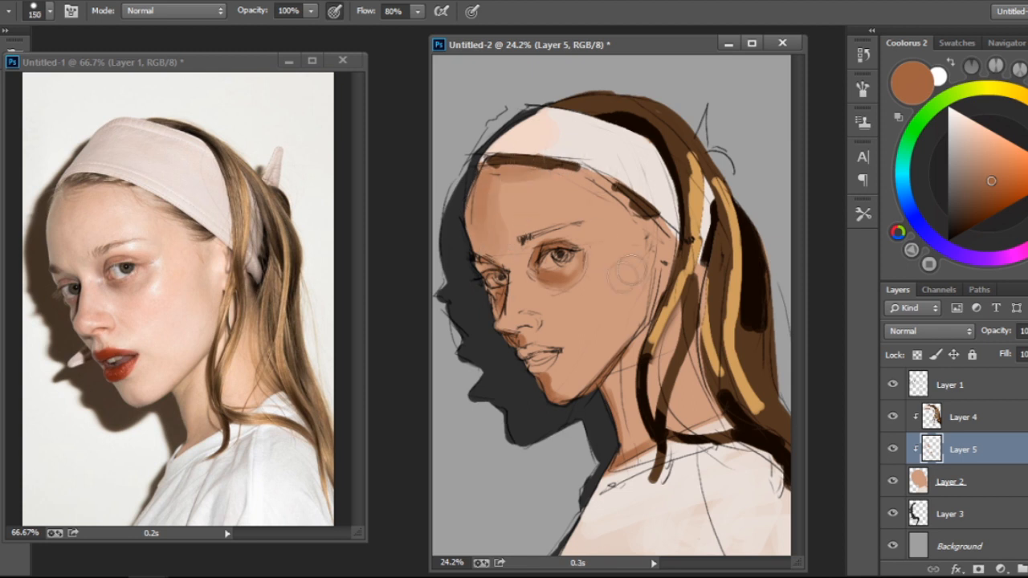
# Reduce the brush size, pick a saturated red and paint the upper and lower lips on Layer 5
pyautogui.press('[')
pyautogui.press('[')
pyautogui.press('[')
pyautogui.press('[')
pyautogui.press('[')
pyautogui.press('[')
pyautogui.press('[')
pyautogui.press('[')
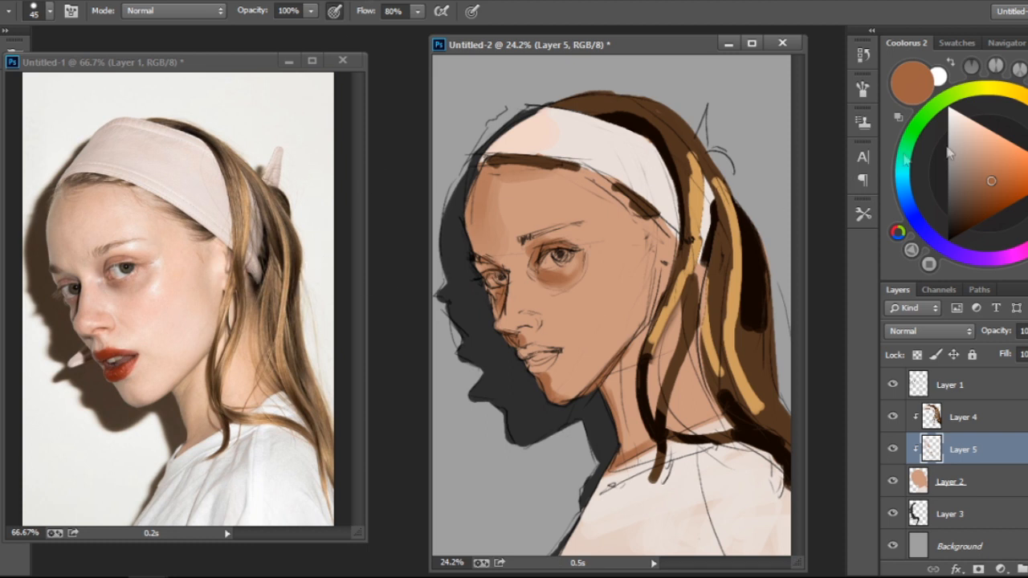
pyautogui.click(1027, 193)
pyautogui.click(1010, 187)
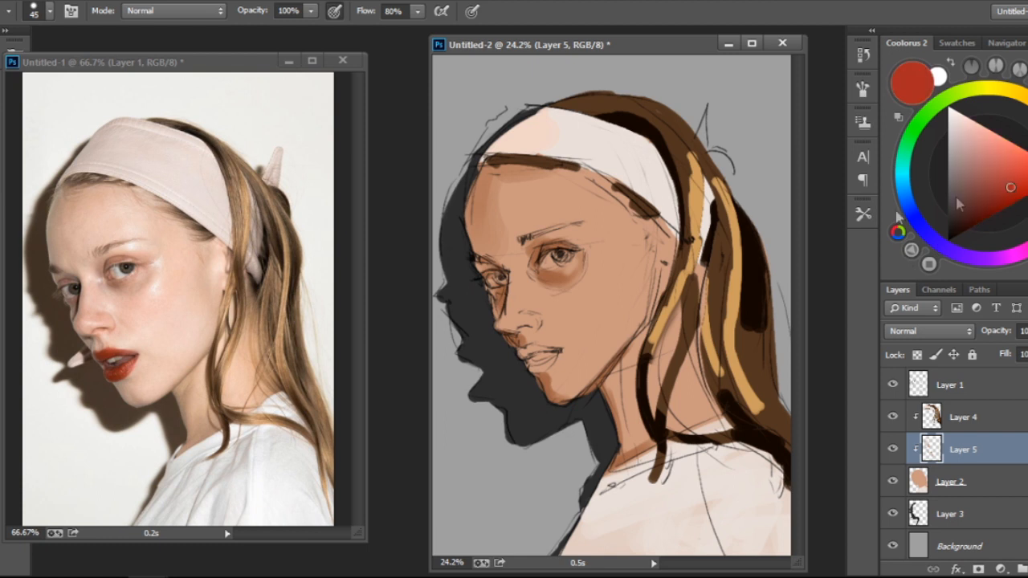
pyautogui.moveTo(527, 356)
pyautogui.mouseDown()
pyautogui.moveTo(519, 353)
pyautogui.moveTo(560, 353)
pyautogui.moveTo(539, 370)
pyautogui.moveTo(531, 364)
pyautogui.moveTo(543, 369)
pyautogui.mouseUp()
pyautogui.press('[')
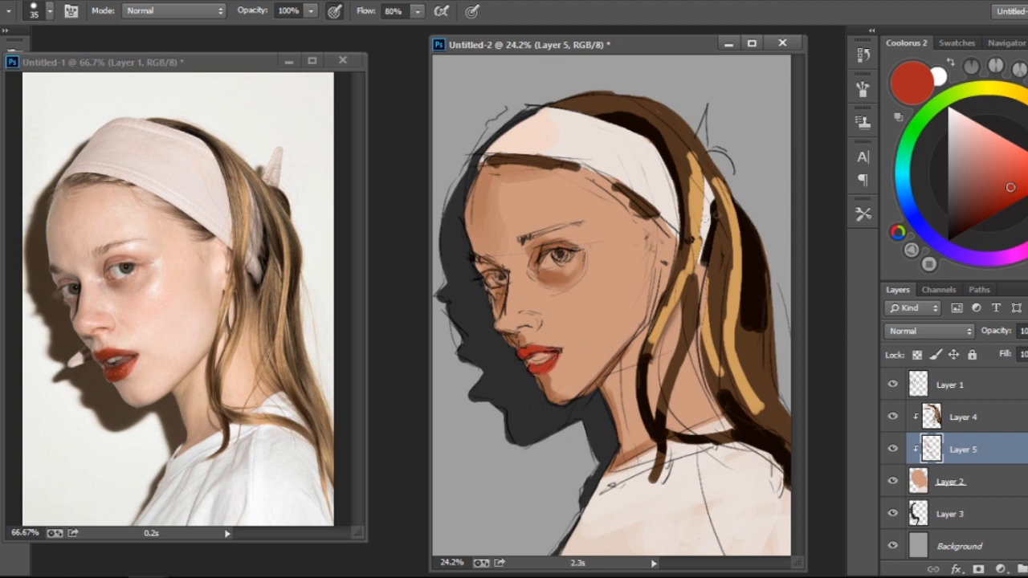
# Try shifting the hue of Layer 5 by -10 with Hue/Saturation
pyautogui.hotkey('ctrl', 'u')
pyautogui.moveTo(881, 248)
pyautogui.mouseDown()
pyautogui.moveTo(812, 247)
pyautogui.moveTo(889, 254)
pyautogui.moveTo(861, 251)
pyautogui.mouseUp()
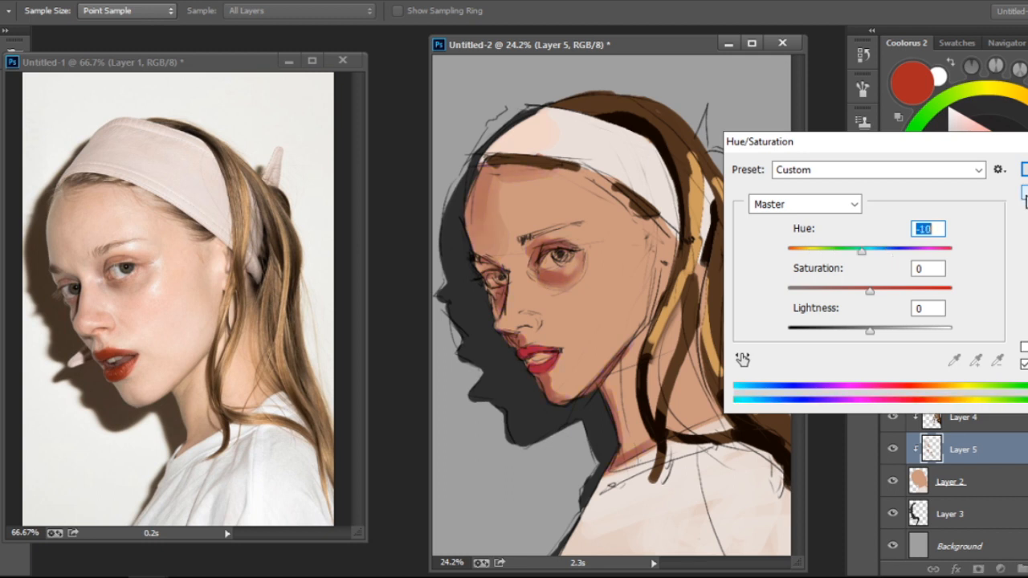
pyautogui.click(1025, 194)
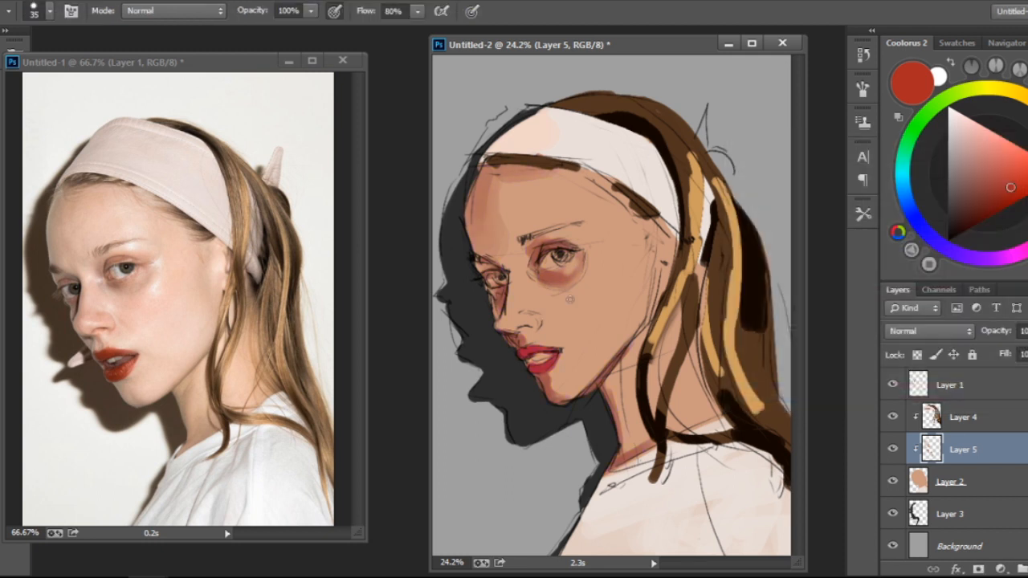
pyautogui.hotkey('ctrl', 'z')
# Darken the lips with a deeper red and paint the teeth in the headband's pale colour
pyautogui.click(990, 205)
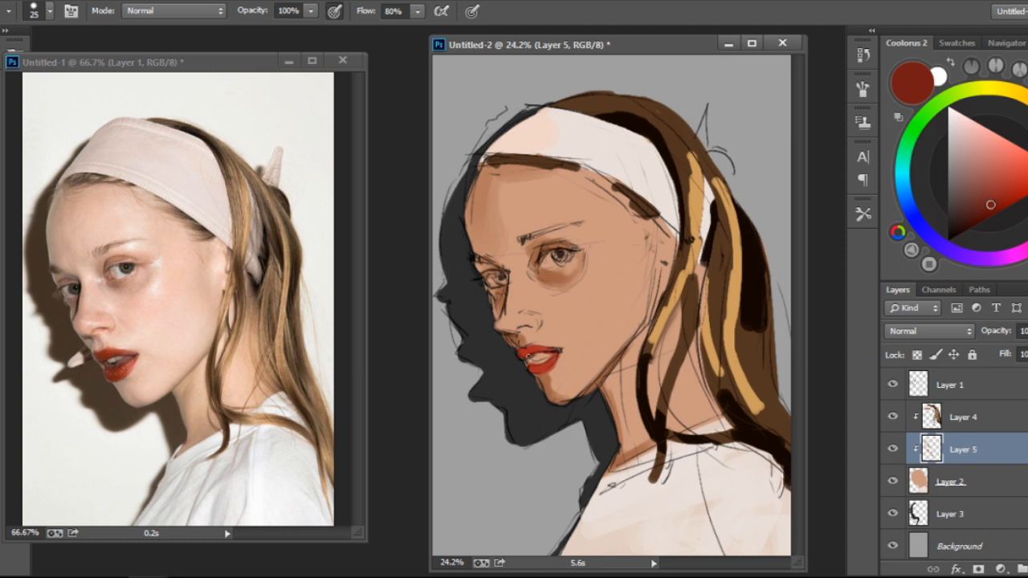
pyautogui.moveTo(540, 351)
pyautogui.mouseDown()
pyautogui.moveTo(522, 355)
pyautogui.moveTo(550, 350)
pyautogui.moveTo(533, 368)
pyautogui.moveTo(549, 355)
pyautogui.mouseUp()
pyautogui.keyDown('alt'); pyautogui.click(652, 161); pyautogui.keyUp('alt')
pyautogui.press('[')
pyautogui.moveTo(534, 355); pyautogui.dragTo(552, 351)
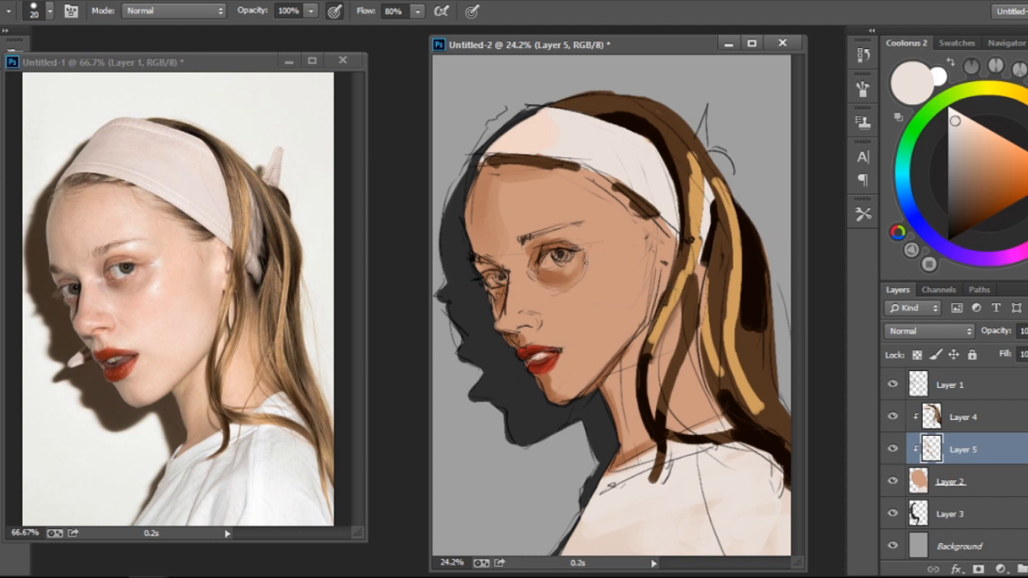
# Paint the whites of both eyes in the pale headband colour and the irises in dark brown
pyautogui.moveTo(553, 257); pyautogui.dragTo(548, 263)
pyautogui.press(']')
pyautogui.moveTo(486, 281); pyautogui.dragTo(497, 279)
pyautogui.click(969, 212)
pyautogui.moveTo(1001, 208); pyautogui.dragTo(988, 218)
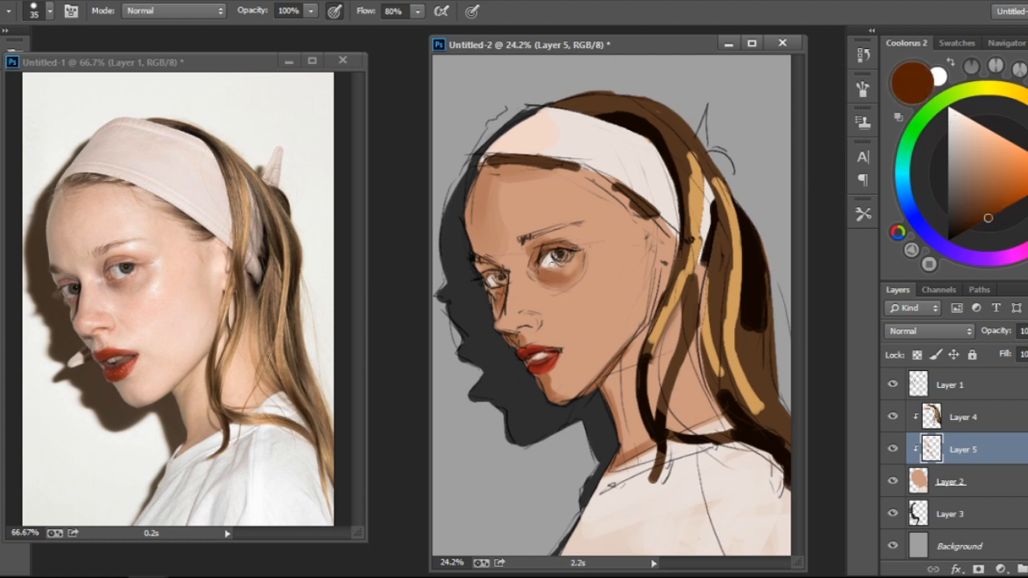
pyautogui.moveTo(553, 261); pyautogui.dragTo(569, 260)
pyautogui.moveTo(498, 278)
pyautogui.mouseDown()
pyautogui.moveTo(518, 279)
pyautogui.moveTo(496, 279)
pyautogui.mouseUp()
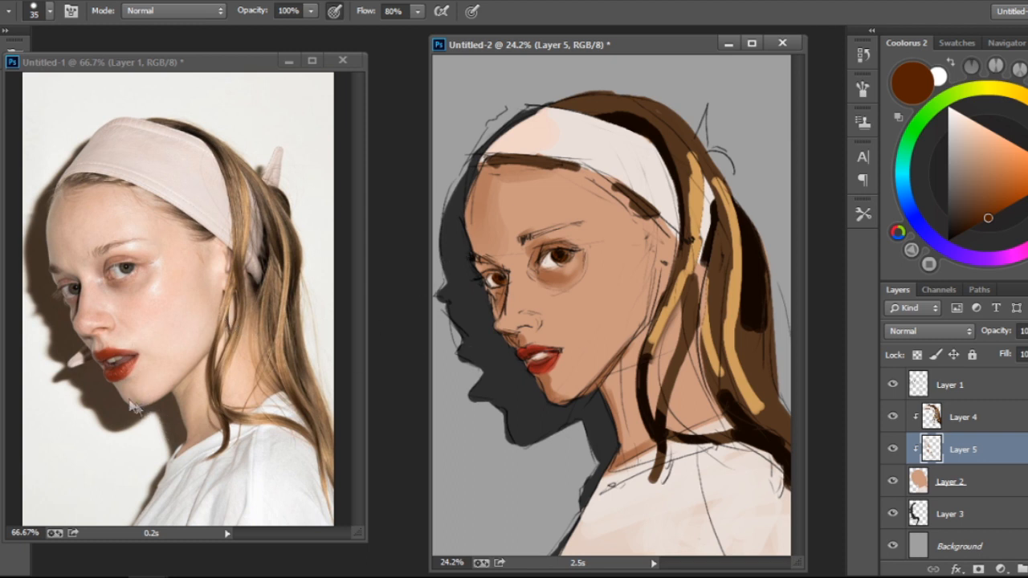
# Sample the near-black brown of the hair and add a new clipping-mask layer above Layer 4
pyautogui.keyDown('alt'); pyautogui.click(757, 284); pyautogui.keyUp('alt')
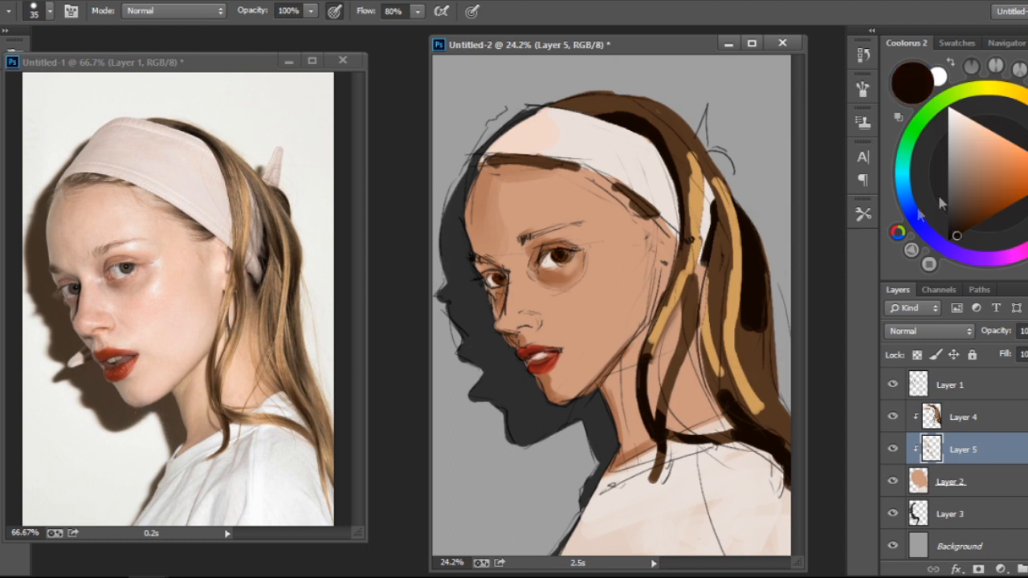
pyautogui.click(931, 418)
pyautogui.press('[')
pyautogui.hotkey('ctrl', 'shift', 'n')
pyautogui.press('Return')
pyautogui.rightClick(1004, 424)
pyautogui.click(853, 268)
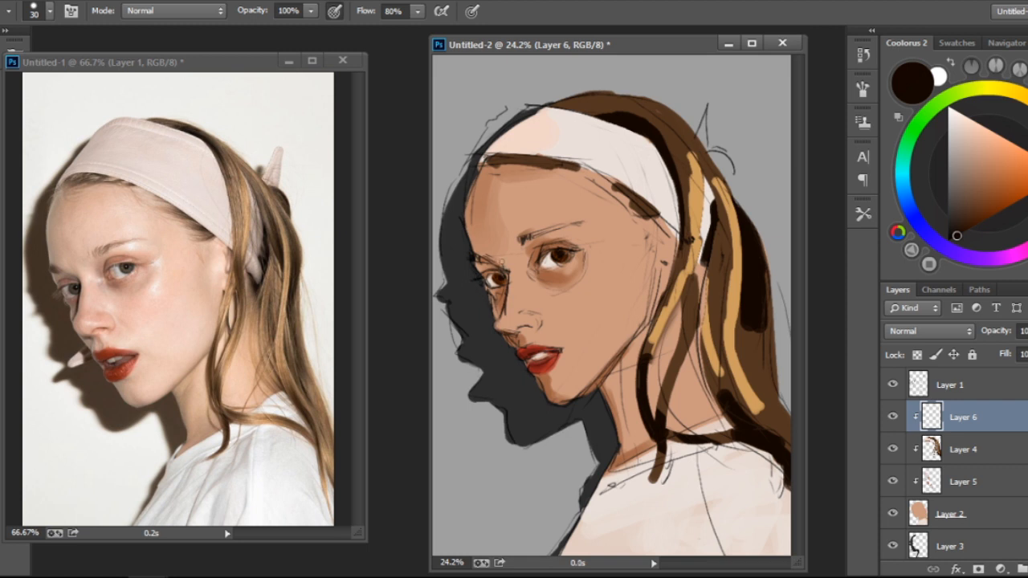
# Paint near-black accents along the far side of the nose, the far brow and the near eye's upper lid
pyautogui.moveTo(504, 267); pyautogui.dragTo(506, 285)
pyautogui.moveTo(506, 271); pyautogui.dragTo(499, 315)
pyautogui.moveTo(474, 258)
pyautogui.mouseDown()
pyautogui.moveTo(485, 262)
pyautogui.moveTo(549, 228)
pyautogui.moveTo(568, 247)
pyautogui.mouseUp()
# Darken the underside of the nose, the mouth opening and the jawline with a thin near-black brush of 15 to 20 px
pyautogui.press('[')
pyautogui.press('[')
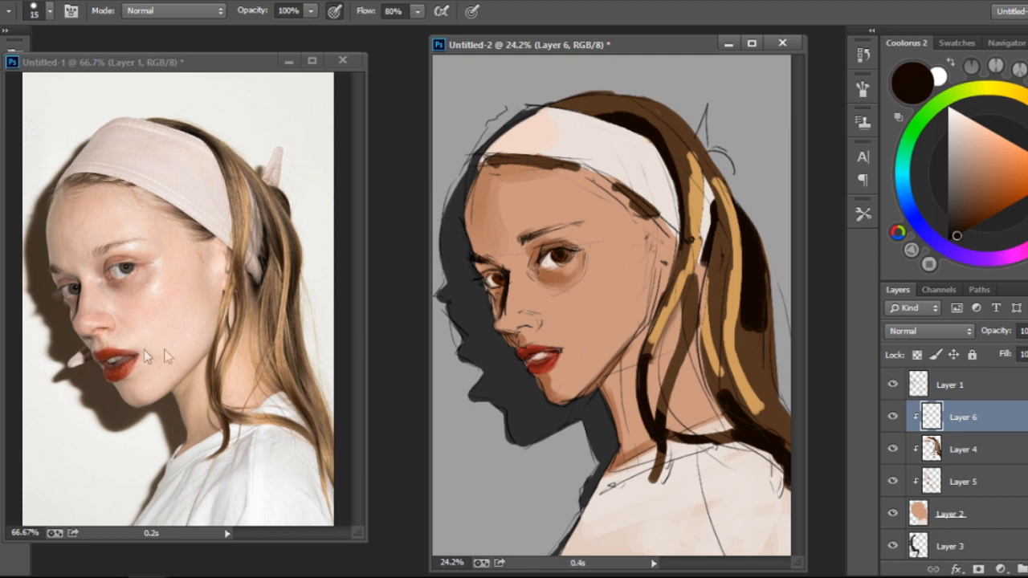
pyautogui.moveTo(504, 337); pyautogui.dragTo(534, 328)
pyautogui.moveTo(554, 352); pyautogui.dragTo(536, 360)
pyautogui.moveTo(640, 333); pyautogui.dragTo(586, 392)
pyautogui.press(']')
pyautogui.moveTo(671, 293); pyautogui.dragTo(648, 350)
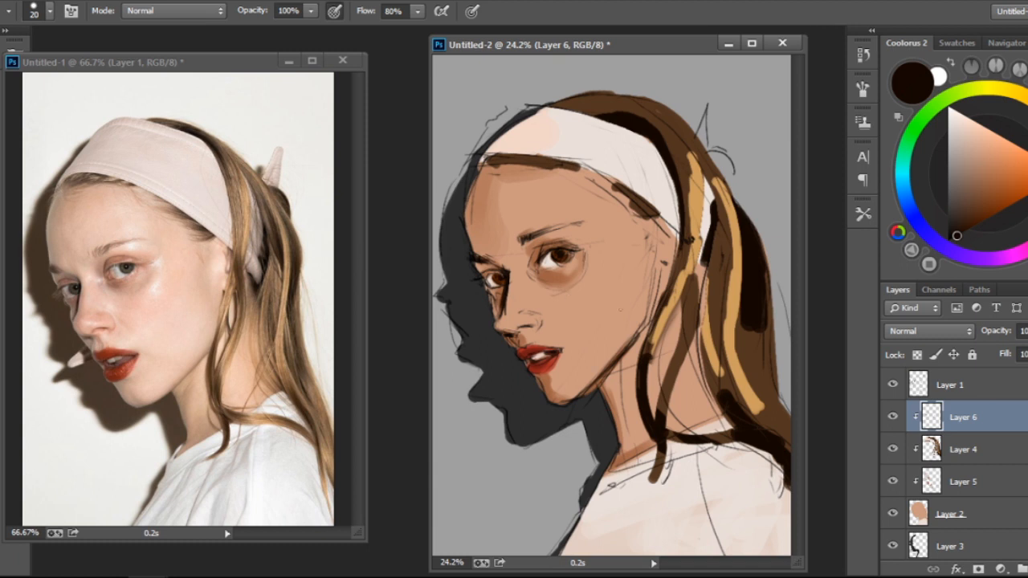
# Compare the painting with and without Layer 4 and Layer 5 by toggling their visibility
pyautogui.click(892, 449)
pyautogui.click(892, 448)
pyautogui.click(891, 480)
pyautogui.click(892, 480)
pyautogui.click(947, 482)
pyautogui.press('e')
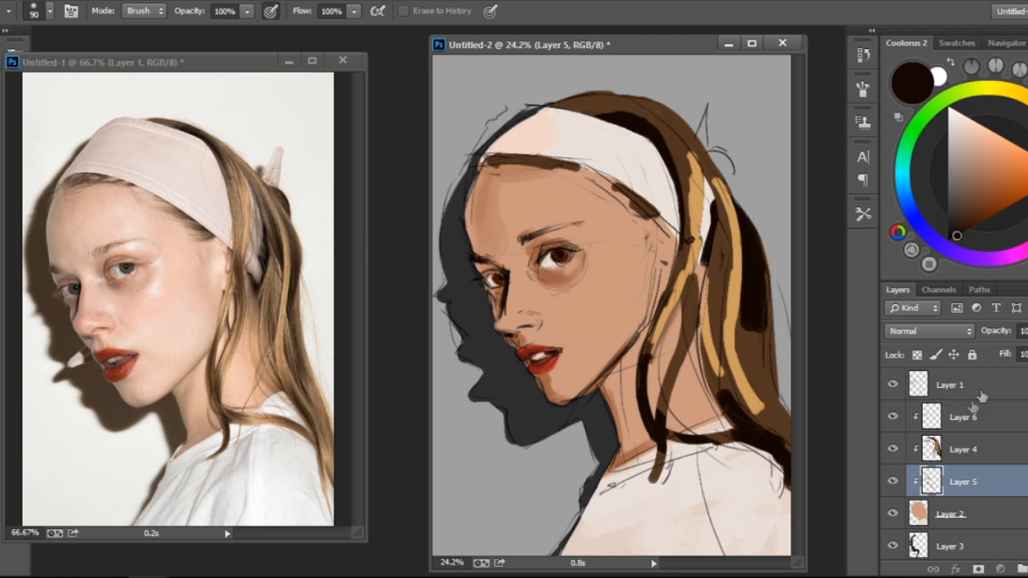
pyautogui.click(963, 416)
pyautogui.press('b')
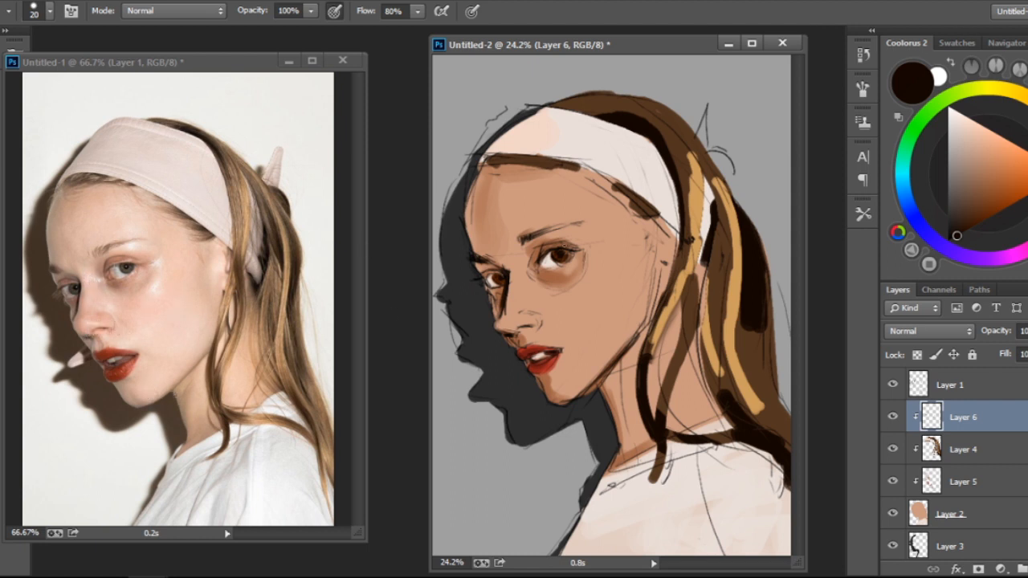
# Sample the pale headband colour and add a new clipping-mask layer above Layer 6 for highlights
pyautogui.keyDown('alt'); pyautogui.click(602, 155); pyautogui.keyUp('alt')
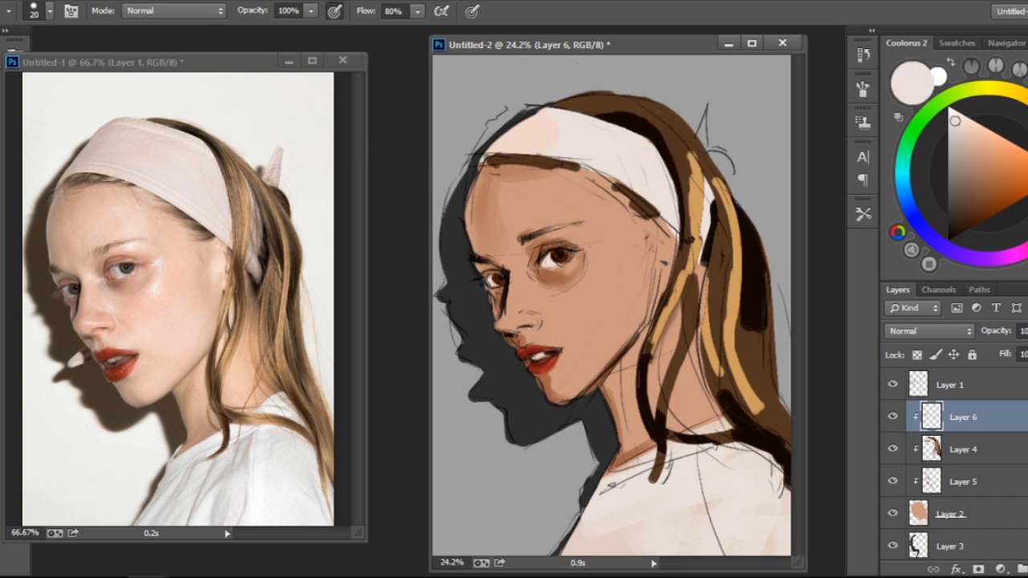
pyautogui.click(894, 416)
pyautogui.click(893, 416)
pyautogui.hotkey('ctrl', 'shift', 'n')
pyautogui.press('Return')
pyautogui.rightClick(959, 421)
pyautogui.click(819, 269)
# Try a pale vertical highlight stroke on the forehead above the near eye
pyautogui.press(']')
pyautogui.press(']')
pyautogui.press(']')
pyautogui.press(']')
pyautogui.moveTo(561, 181); pyautogui.dragTo(561, 215)
pyautogui.press(']')
pyautogui.press(']')
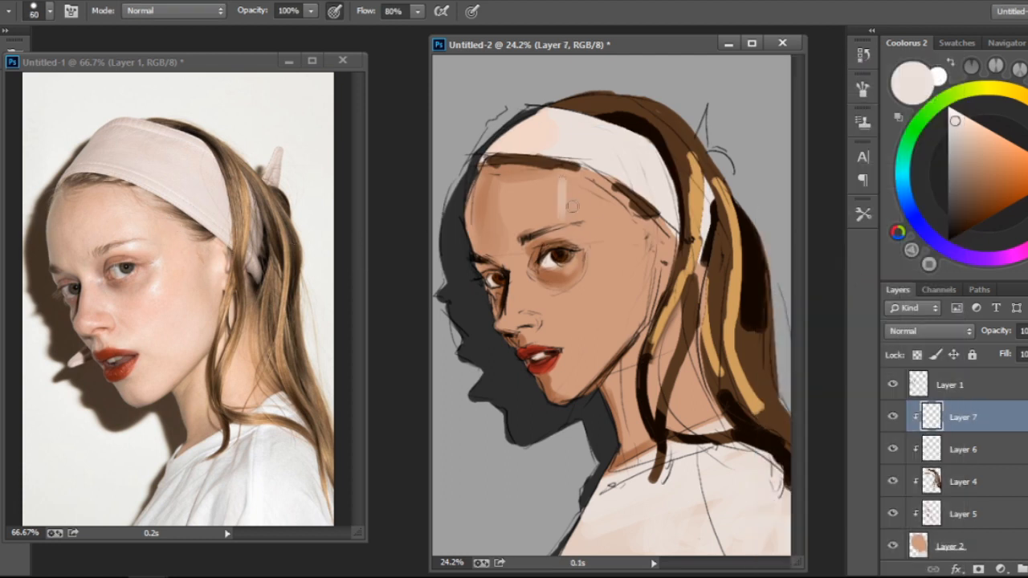
pyautogui.moveTo(557, 176); pyautogui.dragTo(562, 211)
pyautogui.hotkey('ctrl', 'z')
# Switch to another brush preset and paint soft pale highlights on the forehead and beside the near eye
pyautogui.rightClick(543, 217)
pyautogui.click(575, 335)
pyautogui.click(576, 192)
pyautogui.moveTo(559, 184)
pyautogui.mouseDown()
pyautogui.moveTo(562, 217)
pyautogui.moveTo(567, 208)
pyautogui.moveTo(556, 217)
pyautogui.moveTo(580, 240)
pyautogui.moveTo(567, 238)
pyautogui.moveTo(583, 272)
pyautogui.mouseUp()
pyautogui.press('[')
pyautogui.press('[')
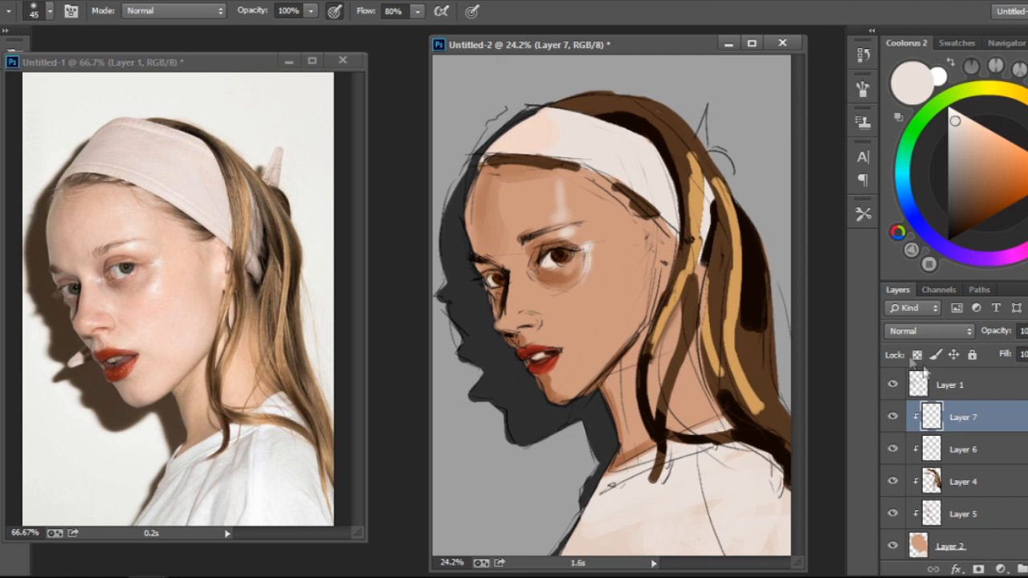
# Move Layer 7 above Layer 1 and add pale highlights under the near eye and at its inner corner
pyautogui.moveTo(936, 417); pyautogui.dragTo(935, 377)
pyautogui.moveTo(584, 254); pyautogui.dragTo(587, 301)
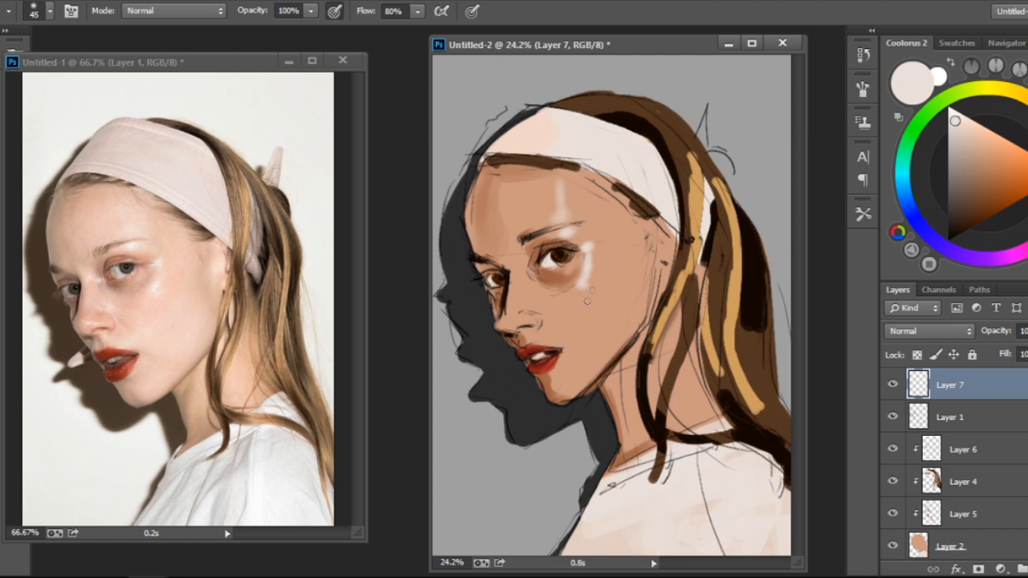
pyautogui.click(502, 279)
pyautogui.press('[')
pyautogui.moveTo(495, 278); pyautogui.dragTo(499, 278)
pyautogui.moveTo(483, 191); pyautogui.dragTo(472, 245)
pyautogui.press('[')
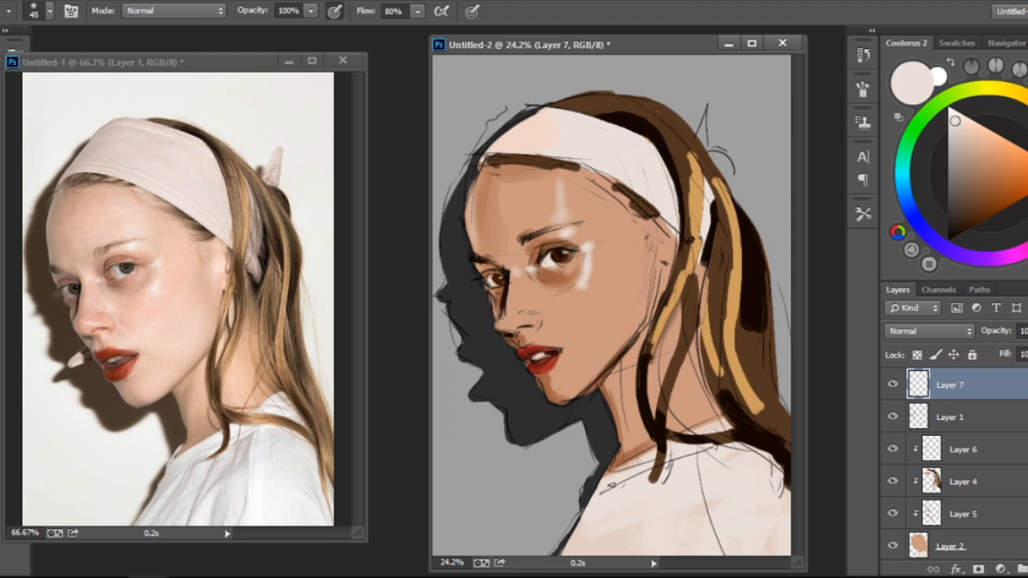
# Add small pale highlights on the nose and the cheek beside it with a 30 px brush
pyautogui.press('[')
pyautogui.hotkey('alt', 'v')
pyautogui.press('Escape')
pyautogui.press(']')
pyautogui.press('[')
pyautogui.press(']')
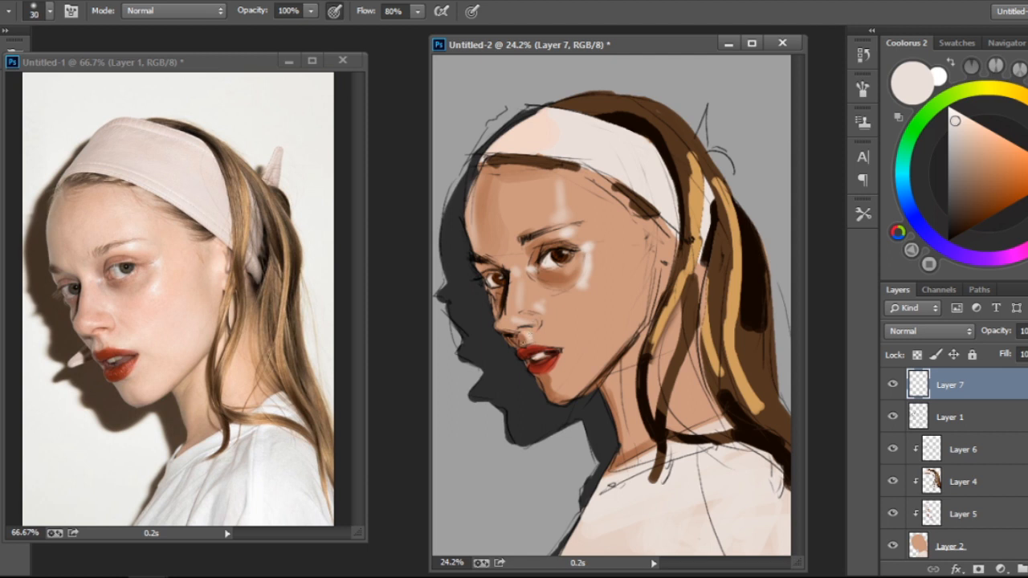
# Paint fine pale highlights around the lips and on the chin with a brush of about 25 px
pyautogui.press('[')
pyautogui.press('[')
pyautogui.click(520, 356)
pyautogui.moveTo(541, 379); pyautogui.dragTo(544, 396)
pyautogui.press('[')
pyautogui.press('[')
pyautogui.press(']')
pyautogui.press(']')
pyautogui.press(']')
pyautogui.press(']')
pyautogui.press(']')
pyautogui.press(']')
pyautogui.press('[')
pyautogui.press('[')
pyautogui.press('[')
pyautogui.press('[')
pyautogui.press('[')
pyautogui.press('[')
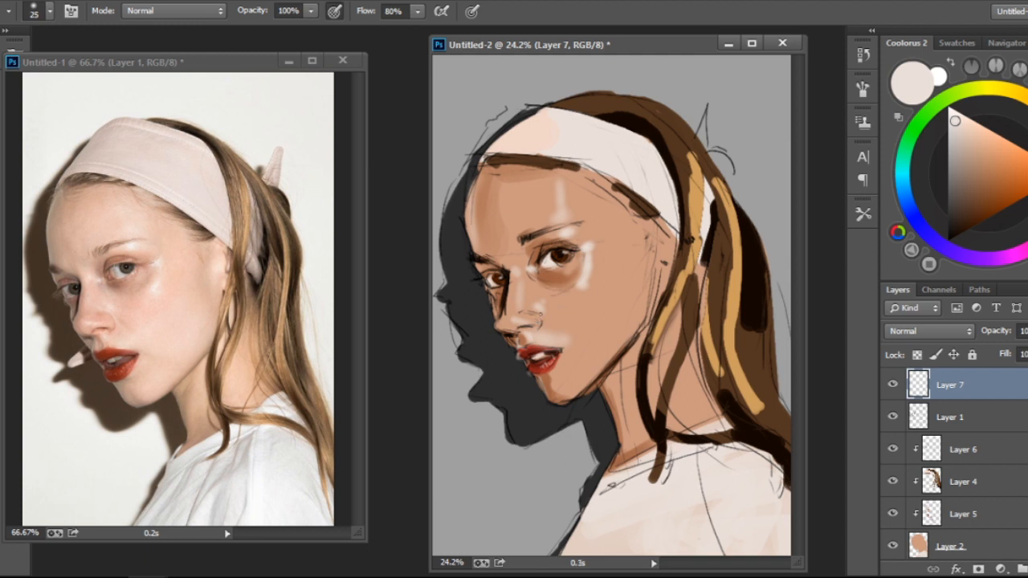
# Soften the highlight under the near eye and add a broad pale glow on the cheek with a 250 px brush
pyautogui.press(']')
pyautogui.press(']')
pyautogui.press(']')
pyautogui.press(']')
pyautogui.press(']')
pyautogui.press(']')
pyautogui.press('e')
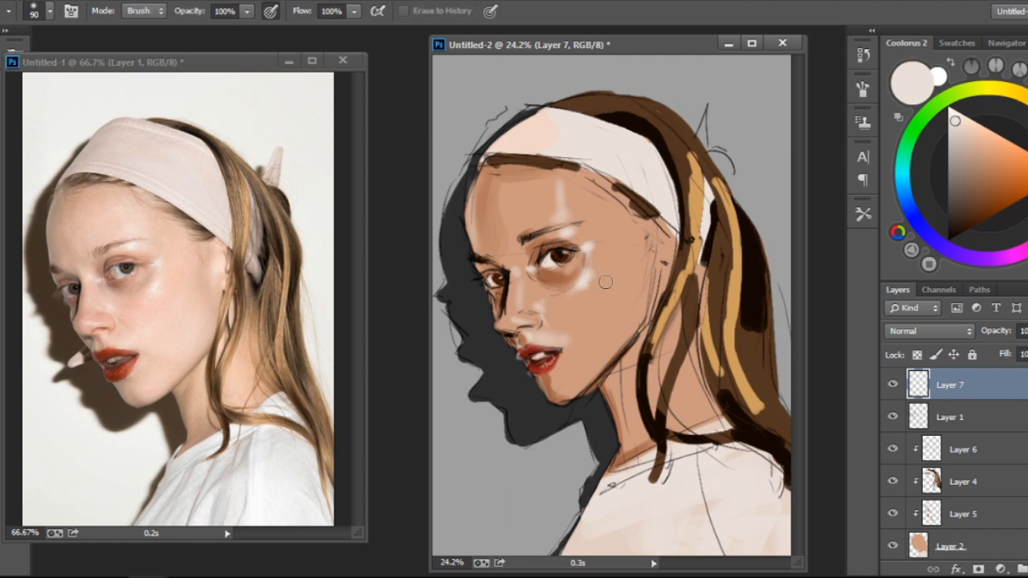
pyautogui.press('b')
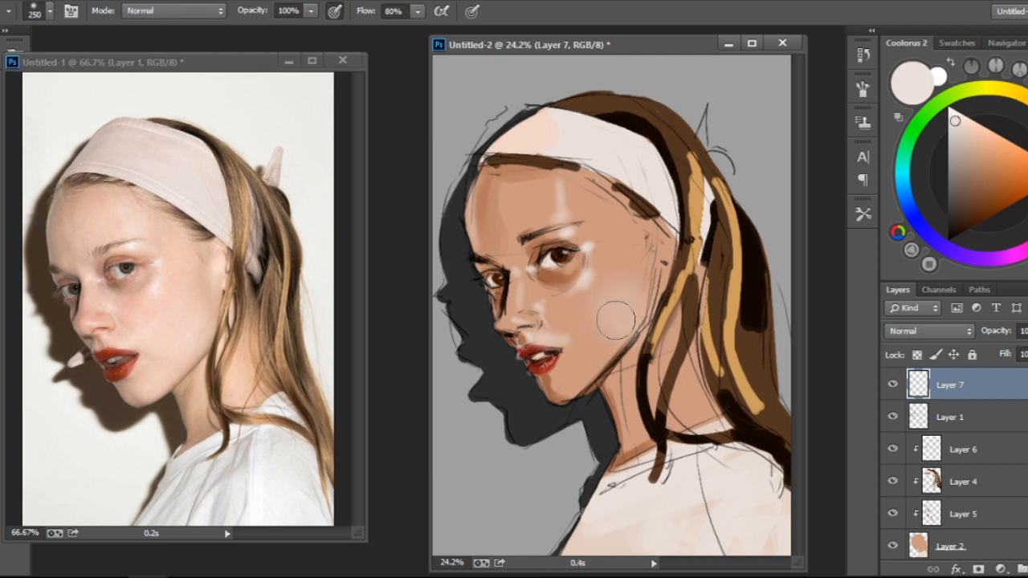
pyautogui.click(614, 320)
# Add soft pale highlights to the ear, the neck behind the jaw and the loose hair strand with a 100 px brush
pyautogui.press('[')
pyautogui.press('[')
pyautogui.press('[')
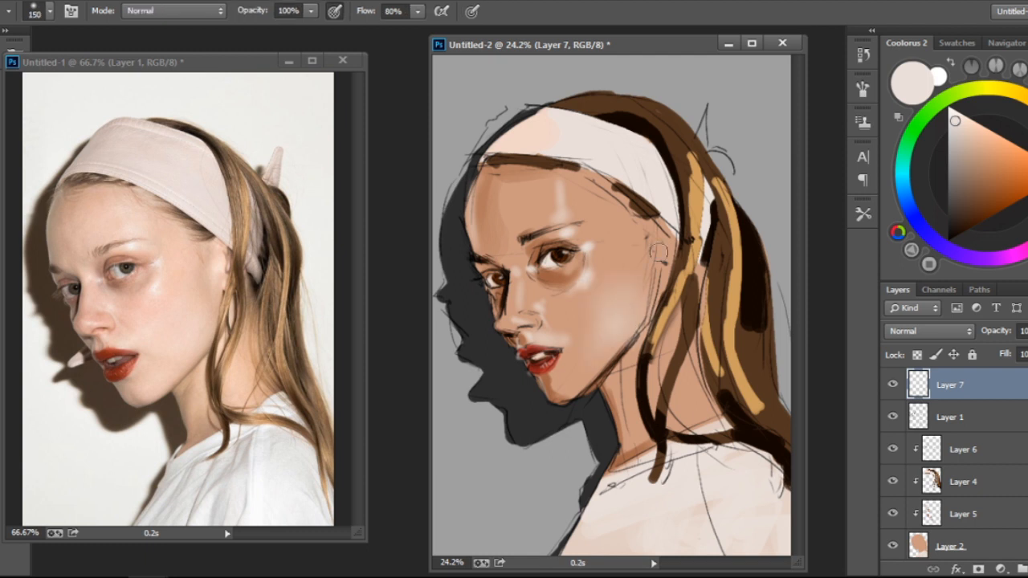
pyautogui.press('[')
pyautogui.press('[')
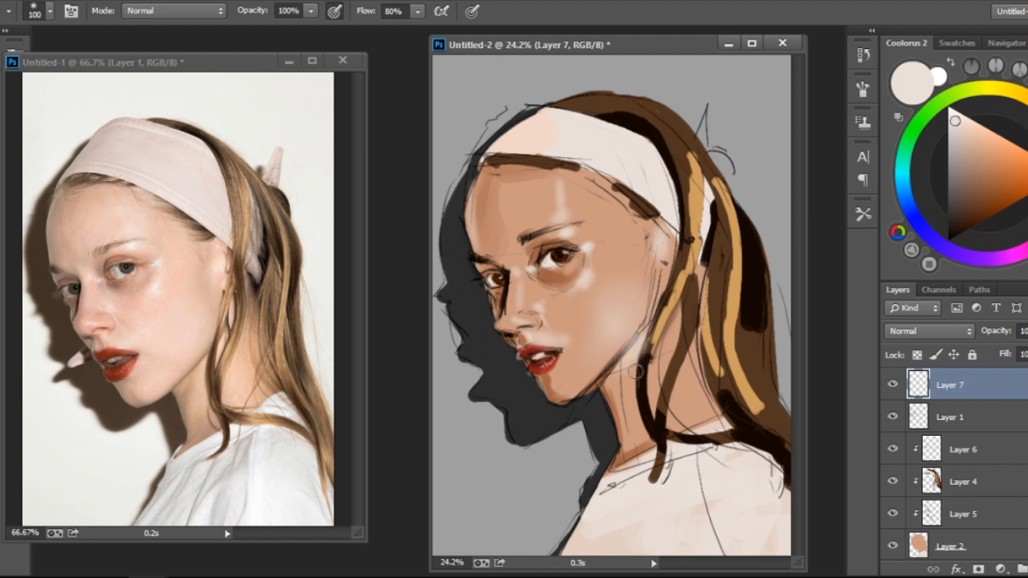
pyautogui.moveTo(674, 330); pyautogui.dragTo(649, 416)
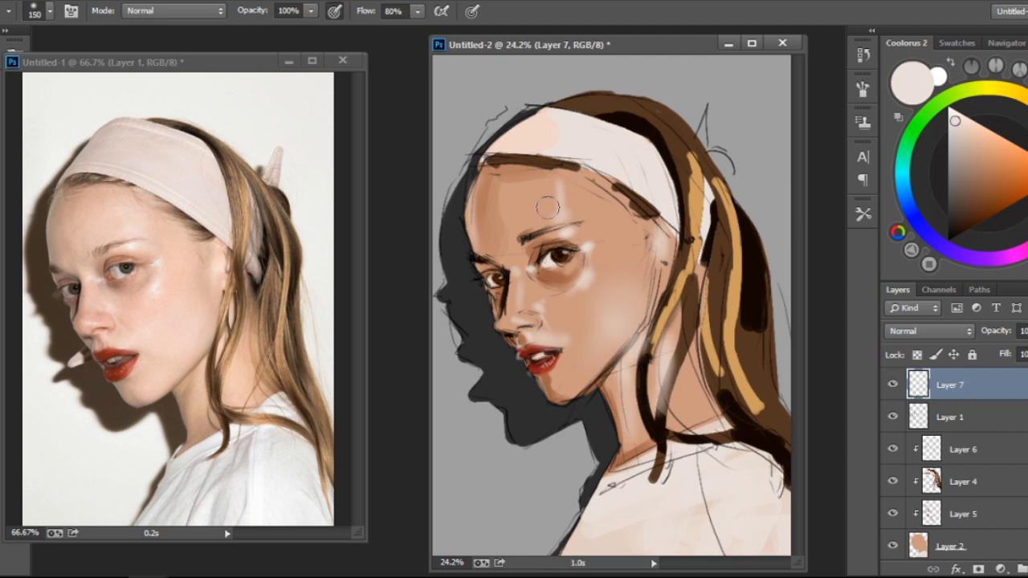
# Add a broad soft pale glow to the forehead just below the headband with a 150 px brush
pyautogui.press(']')
pyautogui.press(']')
pyautogui.moveTo(546, 167); pyautogui.dragTo(567, 166)
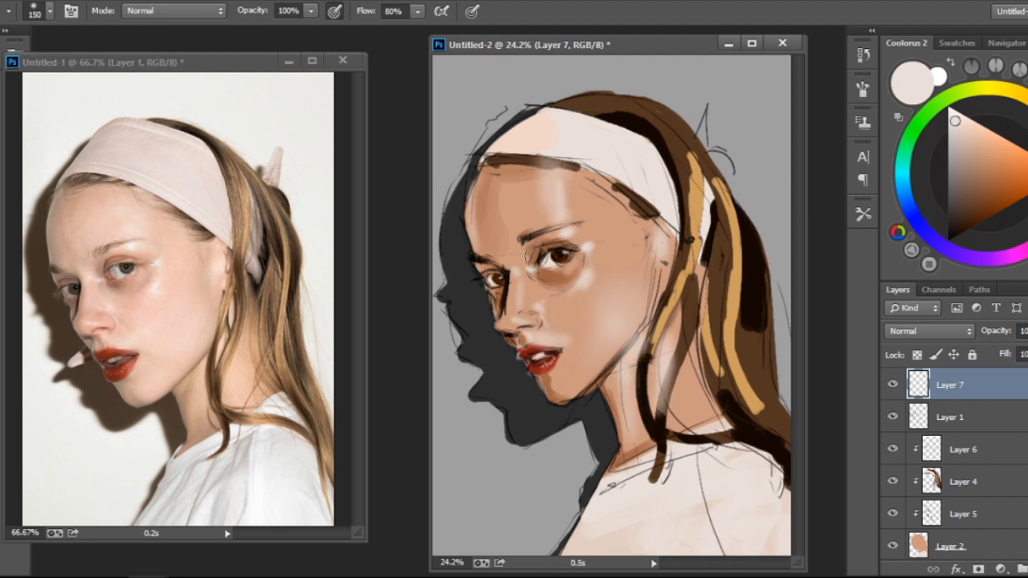
# Recolour the sketch lines on Layer 1 dark orange-brown, keeping the layer's transparent pixels locked
pyautogui.click(892, 417)
pyautogui.click(891, 417)
pyautogui.click(927, 413)
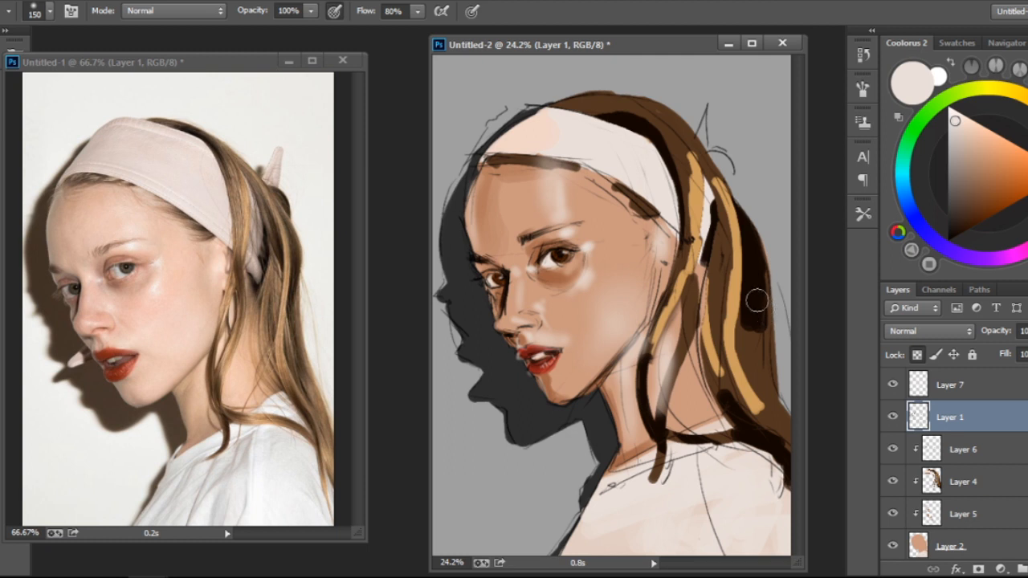
pyautogui.moveTo(1000, 207); pyautogui.dragTo(1009, 206)
pyautogui.hotkey('shift', 'BackSpace')
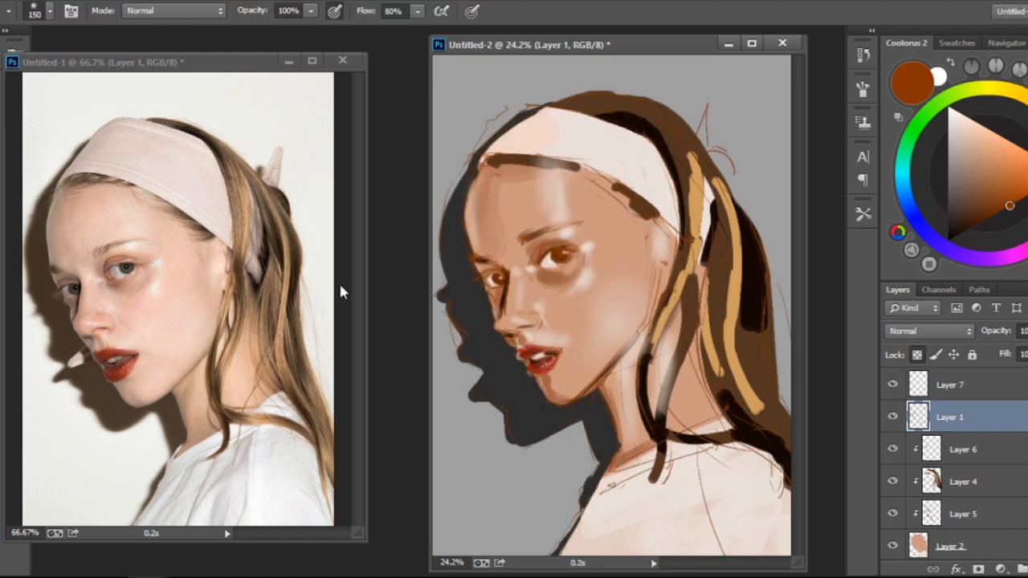
# Darken the sketch lines around the eyes, eyebrows and mouth with black using a 125 px brush
pyautogui.press('d')
pyautogui.press('[')
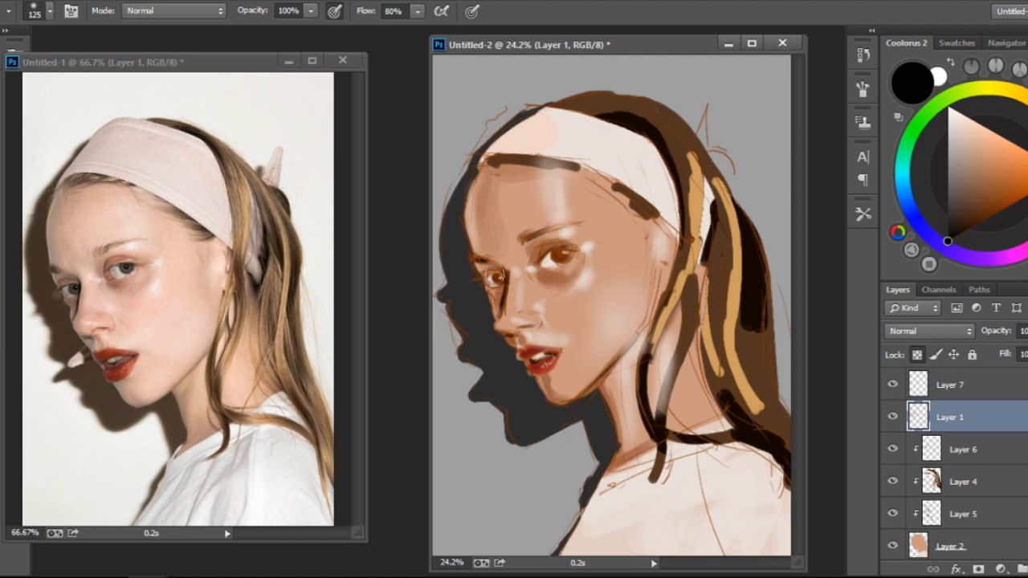
pyautogui.moveTo(495, 276)
pyautogui.mouseDown()
pyautogui.moveTo(477, 261)
pyautogui.moveTo(505, 278)
pyautogui.moveTo(572, 250)
pyautogui.moveTo(551, 255)
pyautogui.mouseUp()
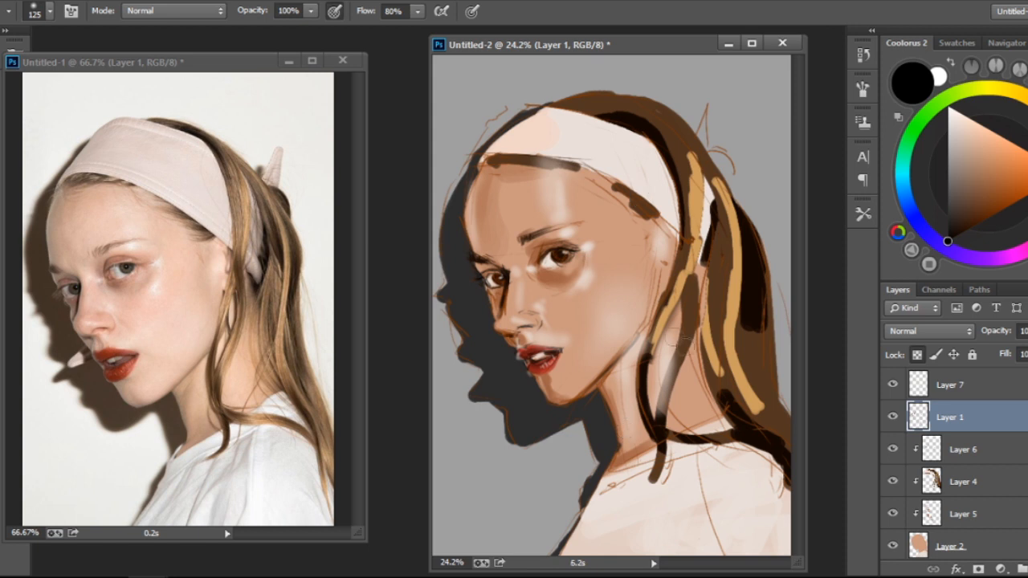
# Copy the whole merged canvas and paste it as a new layer above Layer 7
pyautogui.click(951, 385)
pyautogui.hotkey('ctrl', 'a')
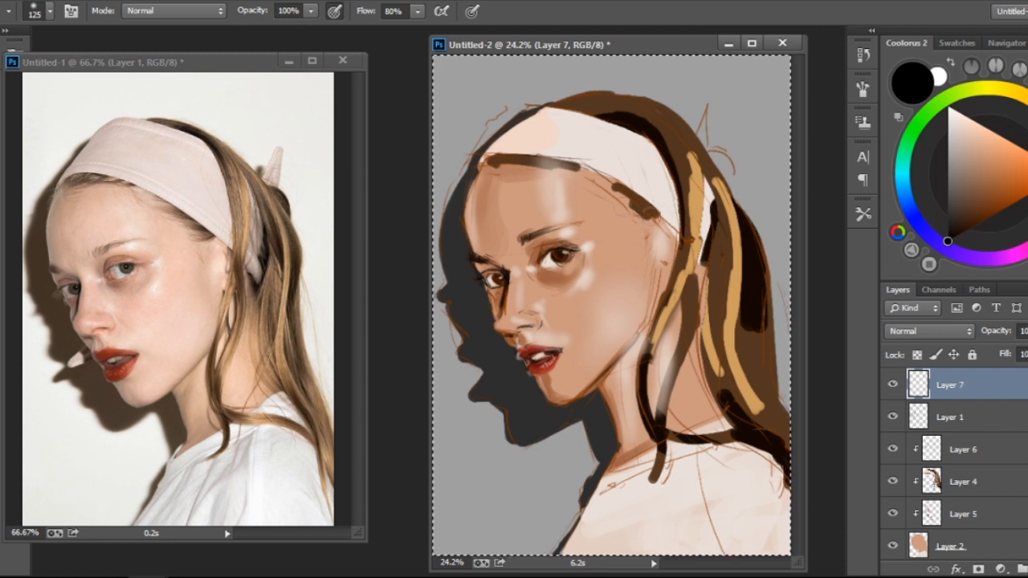
pyautogui.hotkey('ctrl', 'shift', 'c')
pyautogui.hotkey('ctrl', 'v')
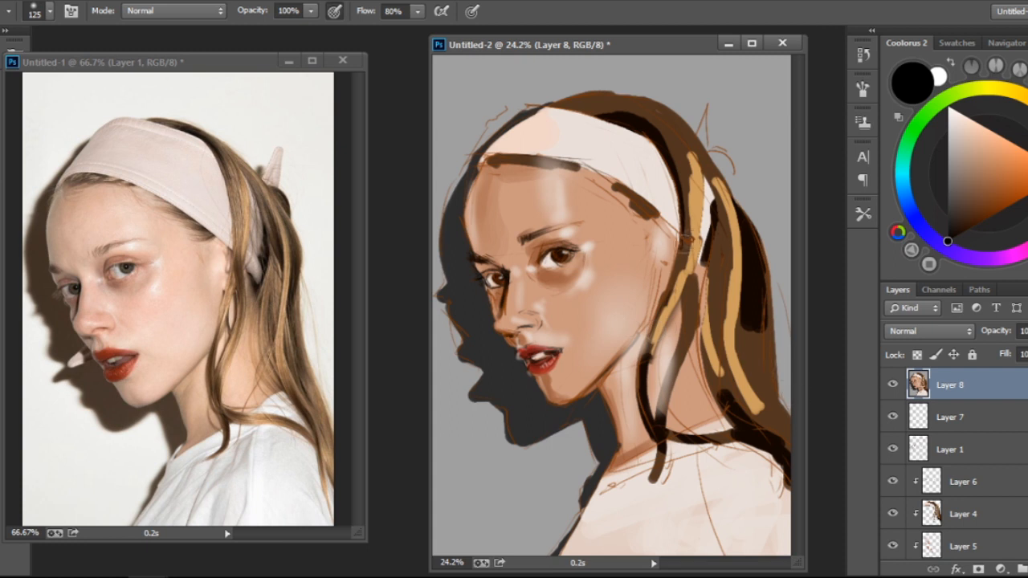
# Paint sampled skin tones over the sketch line along the nose bridge with a textured brush preset at 50 px
pyautogui.hotkey('ctrl', '+')
pyautogui.hotkey('ctrl', '+')
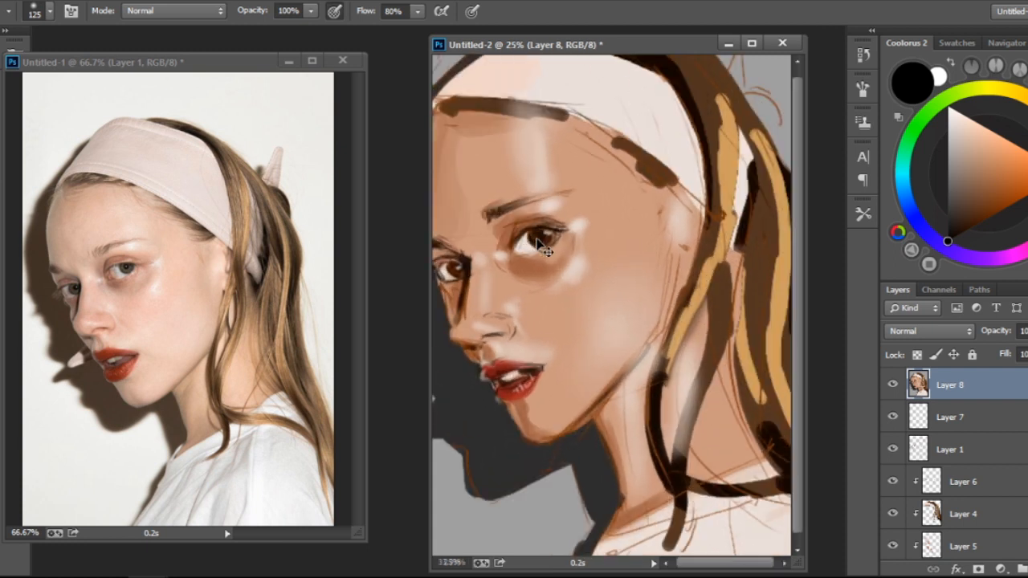
pyautogui.moveTo(589, 307); pyautogui.dragTo(657, 271)
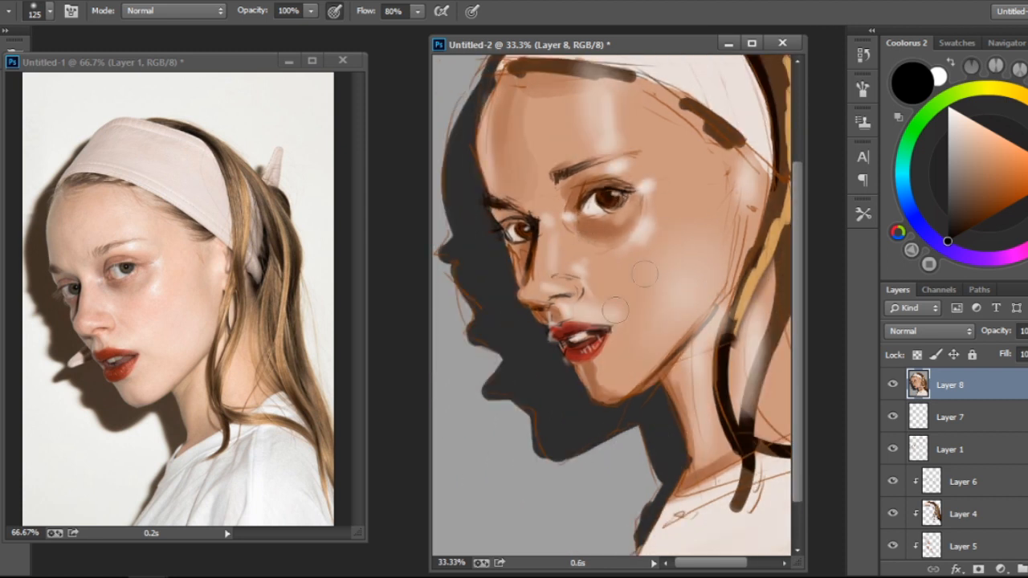
pyautogui.rightClick(562, 268)
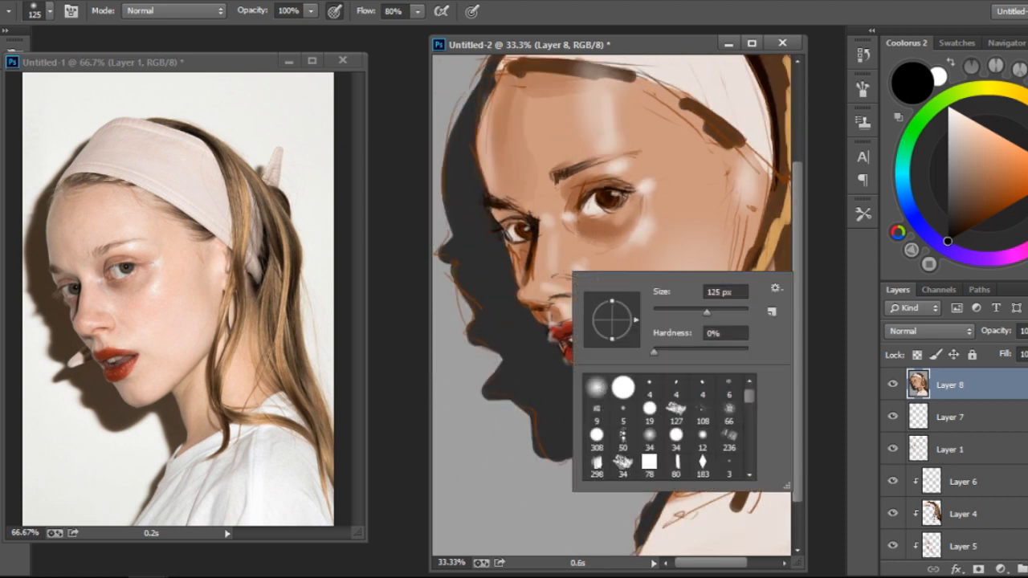
pyautogui.click(675, 414)
pyautogui.keyDown('alt'); pyautogui.click(542, 284); pyautogui.keyUp('alt')
pyautogui.press('[')
pyautogui.press('[')
pyautogui.press('[')
pyautogui.press('[')
pyautogui.press('[')
pyautogui.press('[')
pyautogui.press('[')
pyautogui.moveTo(537, 273)
pyautogui.mouseDown()
pyautogui.moveTo(526, 290)
pyautogui.moveTo(540, 275)
pyautogui.mouseUp()
pyautogui.keyDown('alt'); pyautogui.click(546, 263); pyautogui.keyUp('alt')
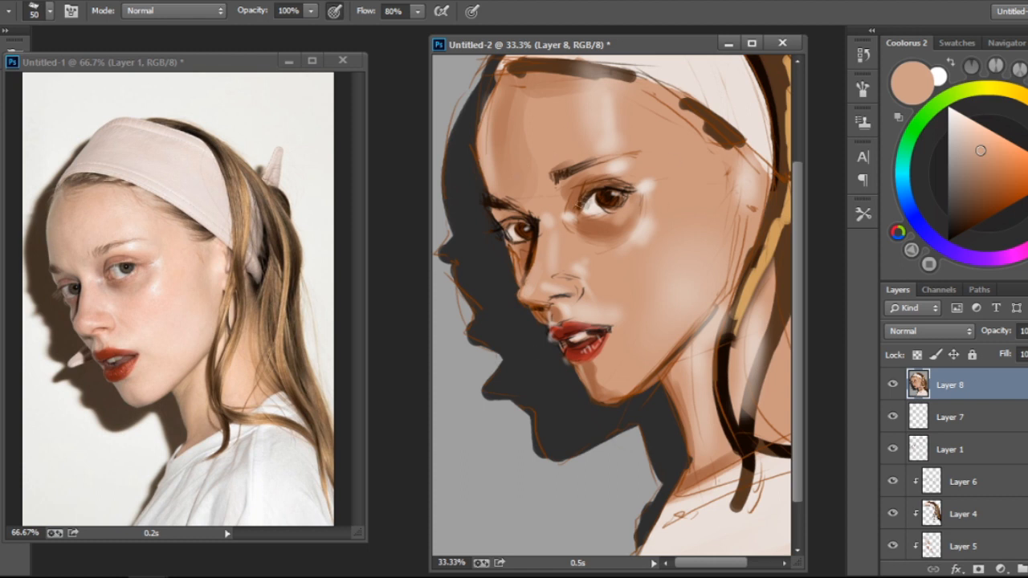
# Refine the nose profile with sampled dark grey and skin tone using a 40 px brush
pyautogui.keyDown('alt'); pyautogui.click(491, 245); pyautogui.keyUp('alt')
pyautogui.press('[')
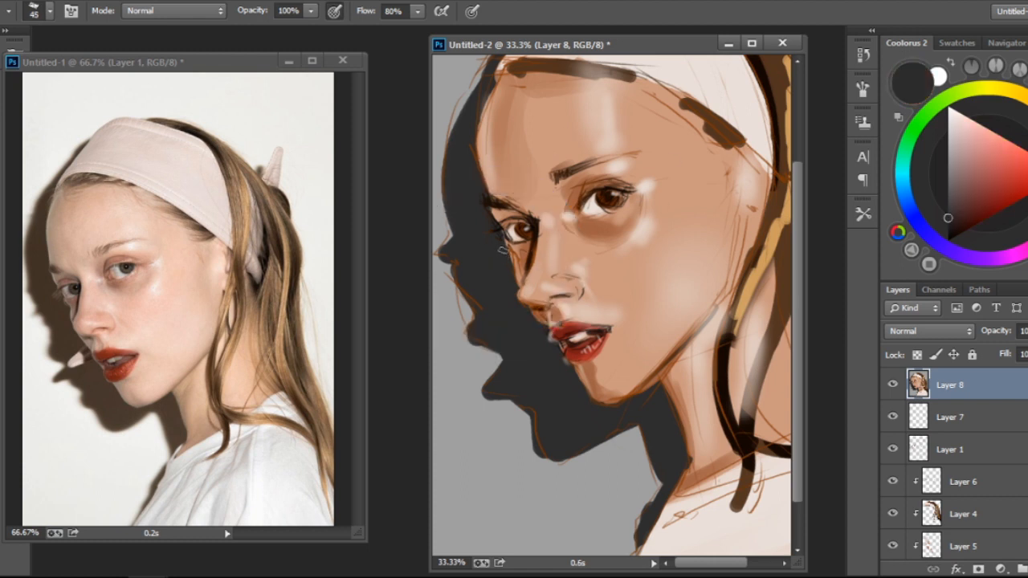
pyautogui.keyDown('alt'); pyautogui.click(530, 283); pyautogui.keyUp('alt')
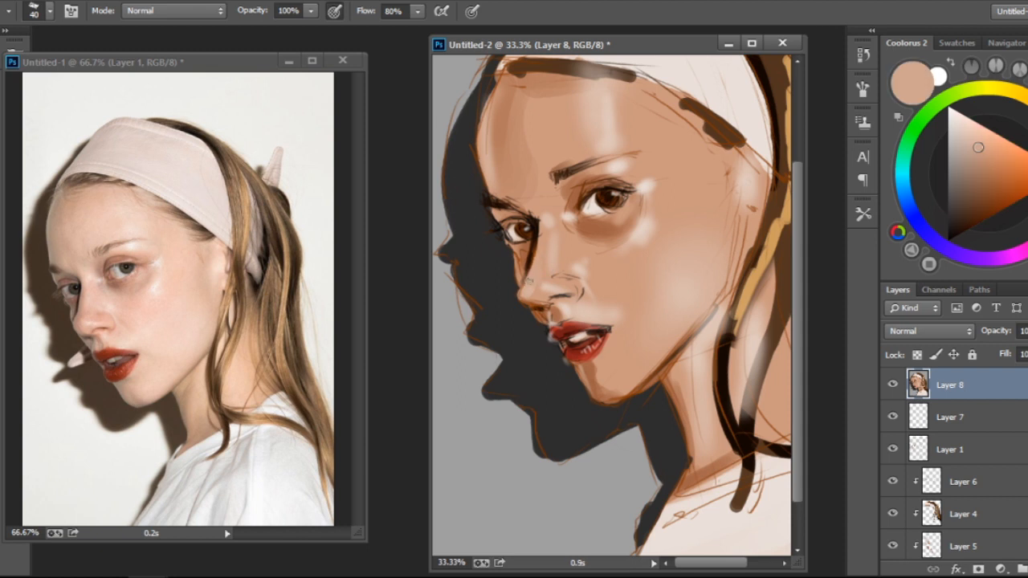
pyautogui.keyDown('alt'); pyautogui.click(514, 291); pyautogui.keyUp('alt')
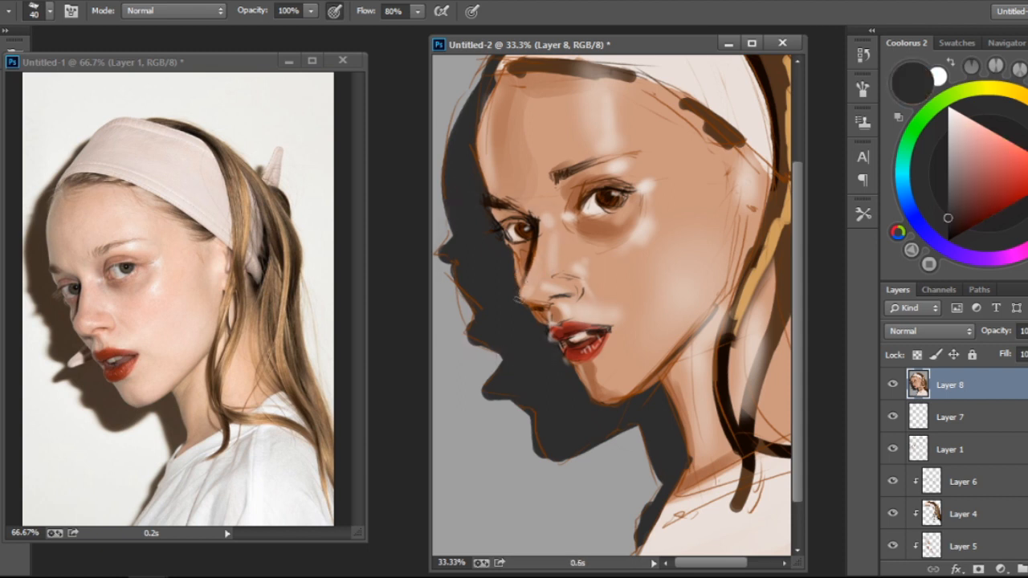
pyautogui.moveTo(512, 299); pyautogui.dragTo(526, 277)
pyautogui.keyDown('alt'); pyautogui.click(535, 281); pyautogui.keyUp('alt')
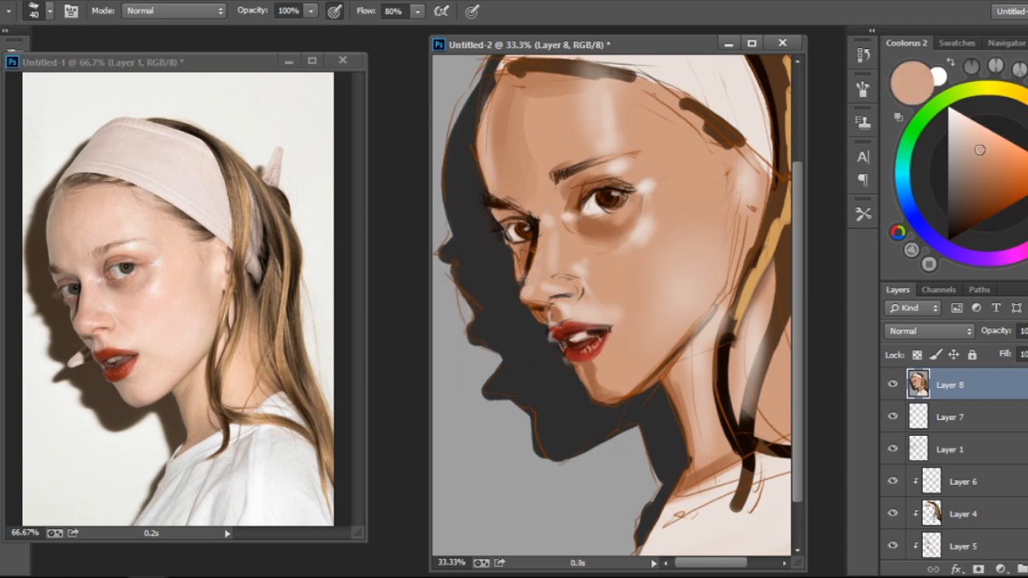
# Shade beside the nose bridge in sampled brown and trim the face profile down towards the chin with dark grey
pyautogui.keyDown('alt'); pyautogui.click(529, 257); pyautogui.keyUp('alt')
pyautogui.keyDown('alt'); pyautogui.click(533, 244); pyautogui.keyUp('alt')
pyautogui.keyDown('alt'); pyautogui.click(525, 252); pyautogui.keyUp('alt')
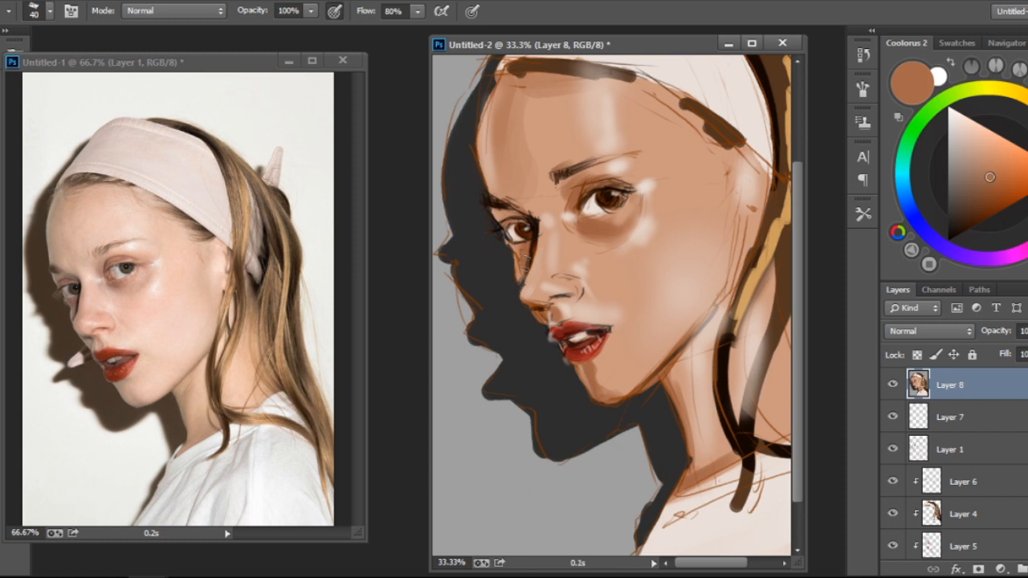
pyautogui.keyDown('alt'); pyautogui.click(498, 265); pyautogui.keyUp('alt')
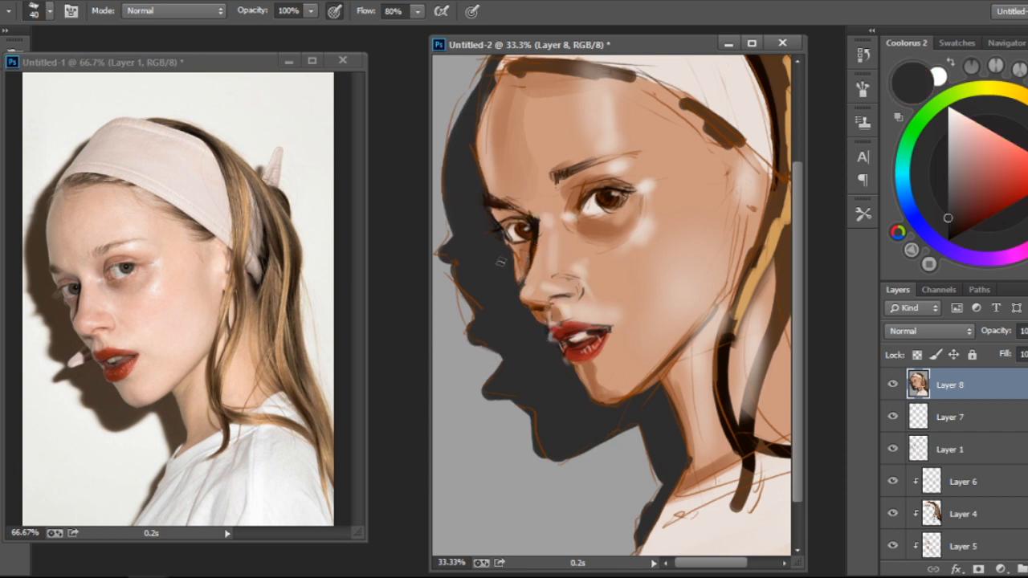
pyautogui.moveTo(510, 255)
pyautogui.mouseDown()
pyautogui.moveTo(534, 319)
pyautogui.moveTo(552, 311)
pyautogui.moveTo(549, 348)
pyautogui.moveTo(598, 372)
pyautogui.mouseUp()
# Paint sampled dark grey shadow along the forehead's outer edge with a 60 px brush
pyautogui.keyDown('alt'); pyautogui.click(482, 204); pyautogui.keyUp('alt')
pyautogui.keyDown('alt'); pyautogui.click(467, 199); pyautogui.keyUp('alt')
pyautogui.press(']')
pyautogui.press(']')
pyautogui.moveTo(470, 191); pyautogui.dragTo(482, 245)
pyautogui.hotkey('ctrl', 'z')
pyautogui.moveTo(477, 185)
pyautogui.mouseDown()
pyautogui.moveTo(473, 217)
pyautogui.moveTo(488, 148)
pyautogui.moveTo(501, 181)
pyautogui.mouseUp()
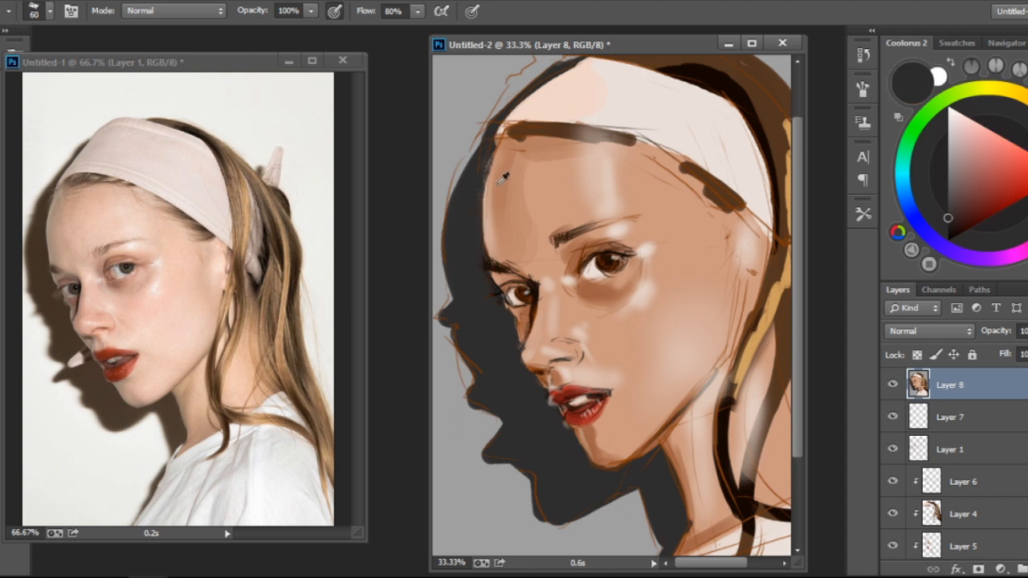
# Touch up the forehead edge with skin tone and the headband's lower border with sampled pale pink
pyautogui.keyDown('alt'); pyautogui.click(514, 185); pyautogui.keyUp('alt')
pyautogui.keyDown('alt'); pyautogui.click(546, 129); pyautogui.keyUp('alt')
pyautogui.moveTo(518, 173)
pyautogui.mouseDown()
pyautogui.moveTo(642, 180)
pyautogui.moveTo(722, 226)
pyautogui.moveTo(679, 197)
pyautogui.moveTo(647, 234)
pyautogui.moveTo(647, 225)
pyautogui.mouseUp()
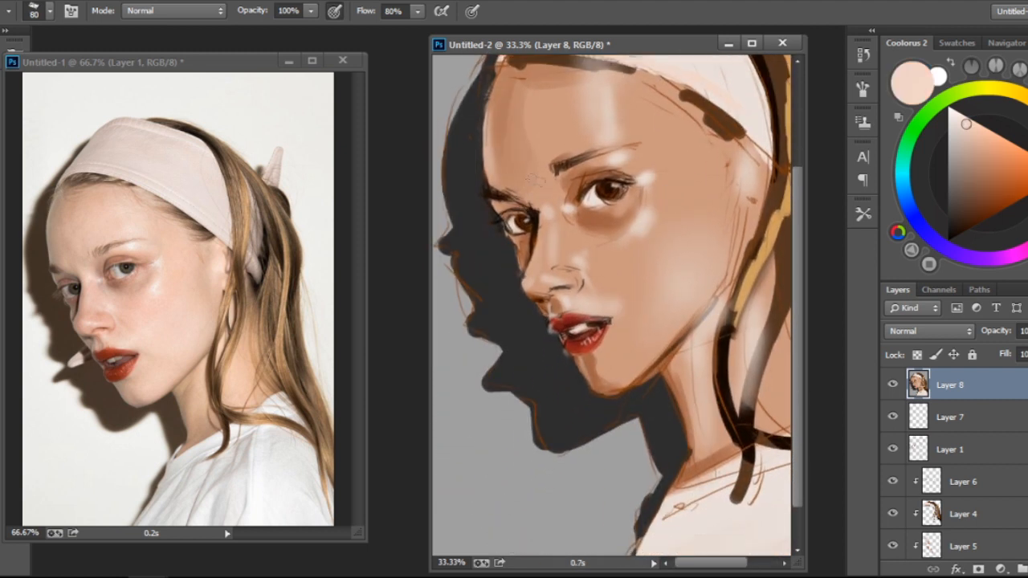
# Paint sampled skin tones around the far eye and its eyebrow with a 45 px brush
pyautogui.keyDown('alt'); pyautogui.click(529, 235); pyautogui.keyUp('alt')
pyautogui.press('[')
pyautogui.press('[')
pyautogui.press('[')
pyautogui.press('[')
pyautogui.keyDown('alt'); pyautogui.click(531, 212); pyautogui.keyUp('alt')
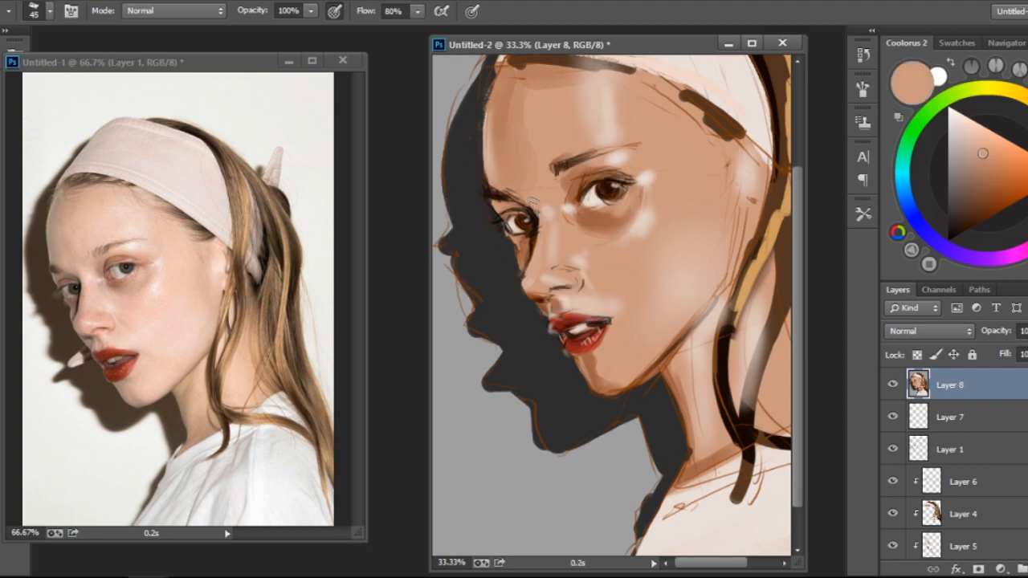
# Add sampled pale highlight strokes below the near eye with a 60 px brush
pyautogui.moveTo(691, 228); pyautogui.dragTo(651, 267)
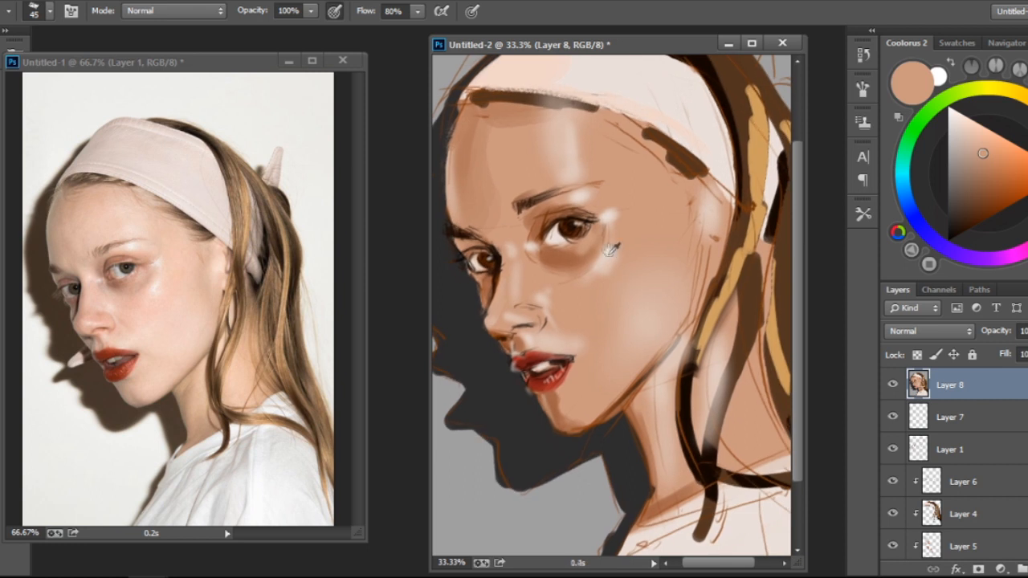
pyautogui.keyDown('alt'); pyautogui.click(609, 251); pyautogui.keyUp('alt')
pyautogui.press(']')
pyautogui.press(']')
pyautogui.moveTo(572, 294)
pyautogui.mouseDown()
pyautogui.moveTo(576, 280)
pyautogui.moveTo(551, 283)
pyautogui.mouseUp()
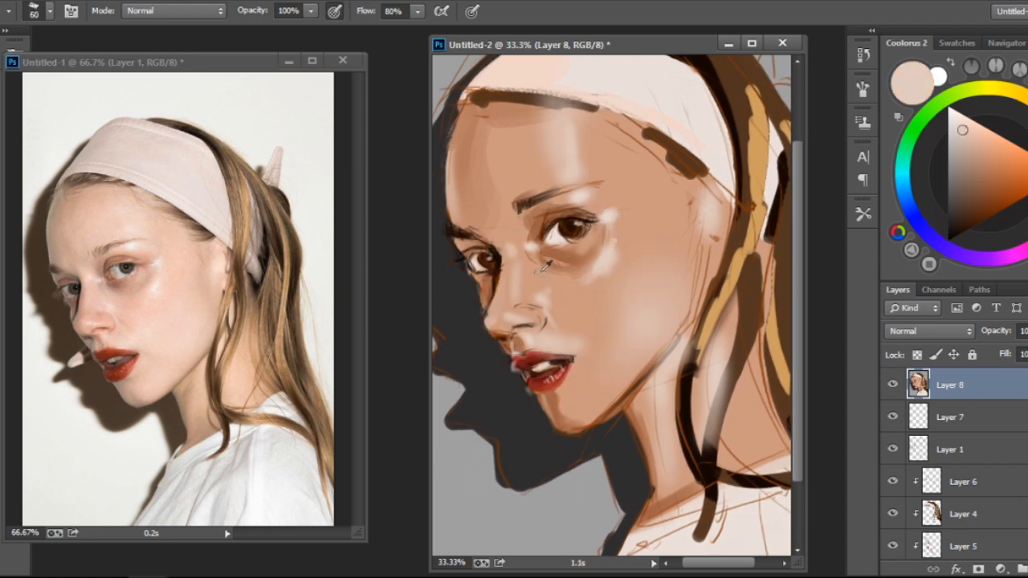
pyautogui.keyDown('alt'); pyautogui.click(535, 245); pyautogui.keyUp('alt')
pyautogui.keyDown('alt'); pyautogui.click(534, 247); pyautogui.keyUp('alt')
pyautogui.moveTo(528, 233)
pyautogui.mouseDown()
pyautogui.moveTo(530, 256)
pyautogui.moveTo(531, 243)
pyautogui.mouseUp()
pyautogui.keyDown('alt'); pyautogui.click(538, 223); pyautogui.keyUp('alt')
pyautogui.hotkey('ctrl', 'alt', 'z')
pyautogui.hotkey('ctrl', 'alt', 'z')
pyautogui.hotkey('ctrl', 'alt', 'z')
# Paint a pale highlight and skin tone at the inner corner of the near eye with a smaller brush
pyautogui.press('[')
pyautogui.press('[')
pyautogui.keyDown('alt'); pyautogui.click(529, 241); pyautogui.keyUp('alt')
pyautogui.moveTo(530, 243); pyautogui.dragTo(526, 220)
pyautogui.keyDown('alt'); pyautogui.click(522, 223); pyautogui.keyUp('alt')
# Blend sampled skin tone across the forehead up to the headband with an 80 px brush
pyautogui.press(']')
pyautogui.press(']')
pyautogui.press(']')
pyautogui.press(']')
pyautogui.keyDown('alt'); pyautogui.click(493, 176); pyautogui.keyUp('alt')
pyautogui.moveTo(494, 176)
pyautogui.mouseDown()
pyautogui.moveTo(501, 134)
pyautogui.moveTo(546, 108)
pyautogui.mouseUp()
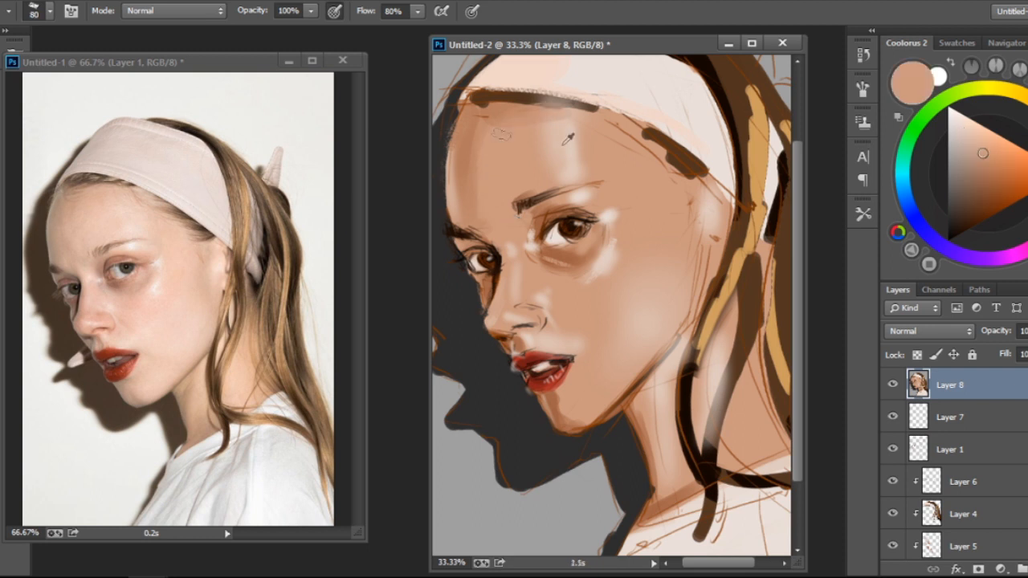
# Shade the near eyelid in sampled brown and tidy the nose and lip edges with a 60 px brush
pyautogui.moveTo(608, 198); pyautogui.dragTo(597, 178)
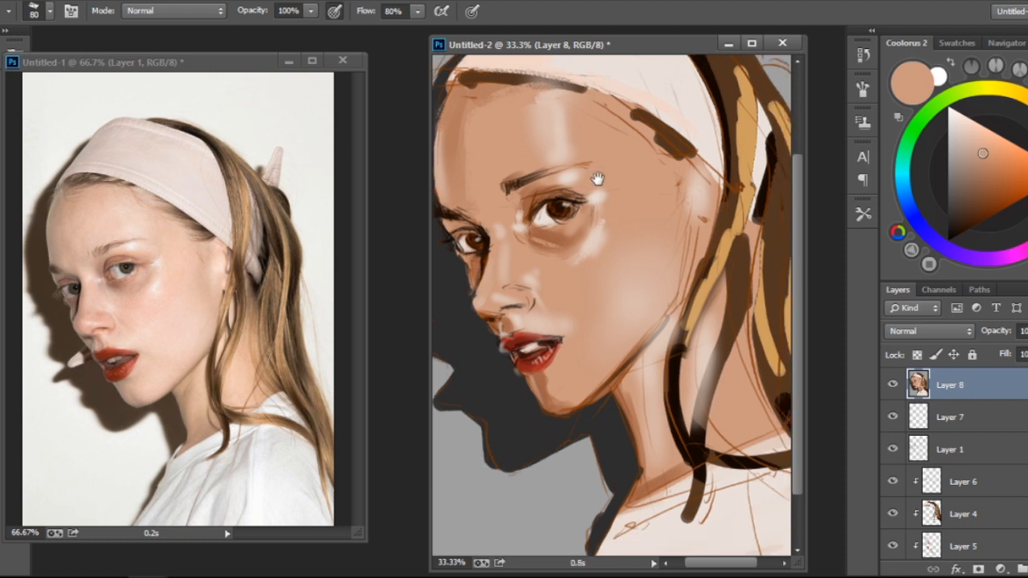
pyautogui.keyDown('alt'); pyautogui.click(554, 193); pyautogui.keyUp('alt')
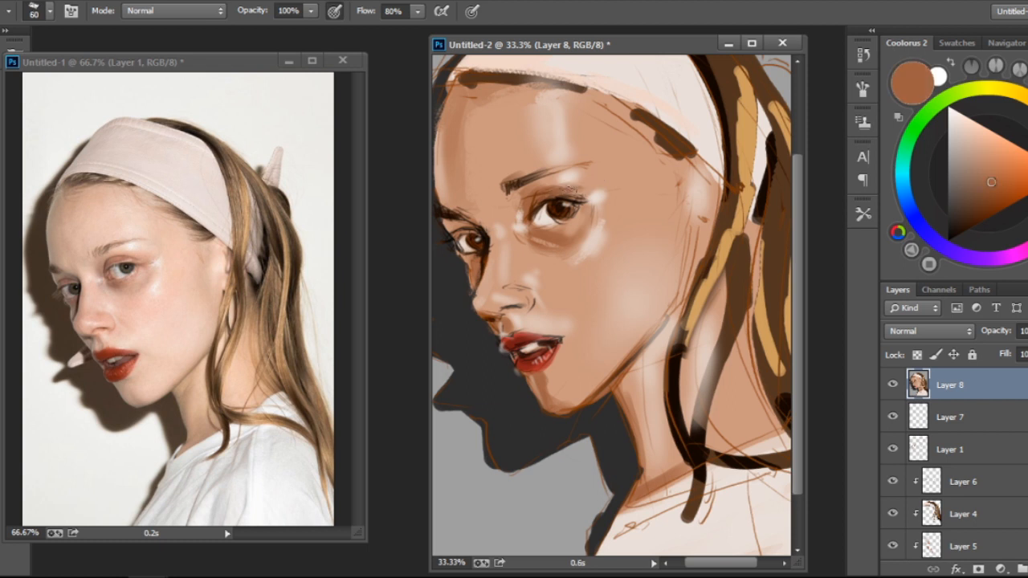
pyautogui.moveTo(503, 332); pyautogui.dragTo(543, 314)
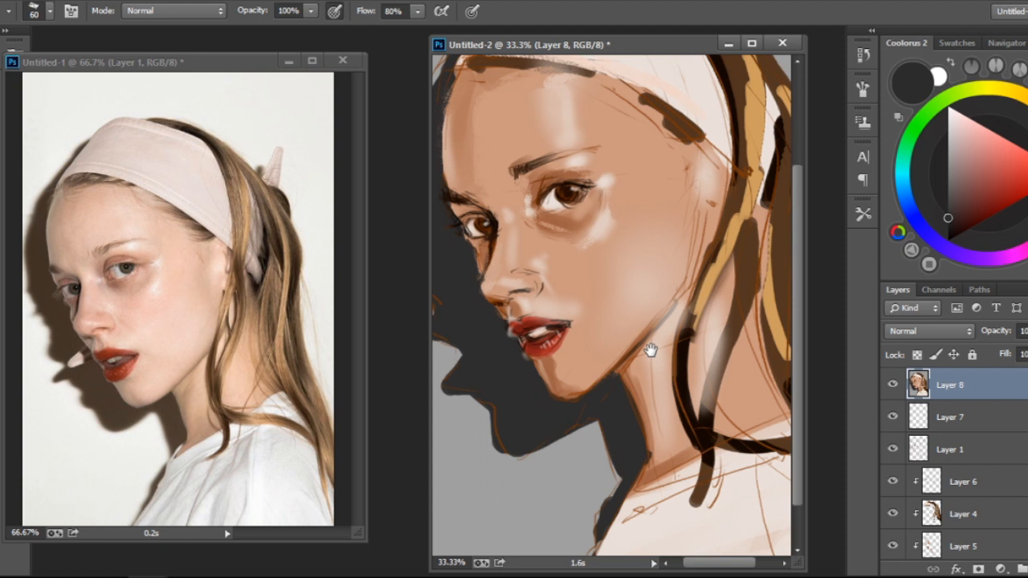
pyautogui.moveTo(650, 350); pyautogui.dragTo(670, 370)
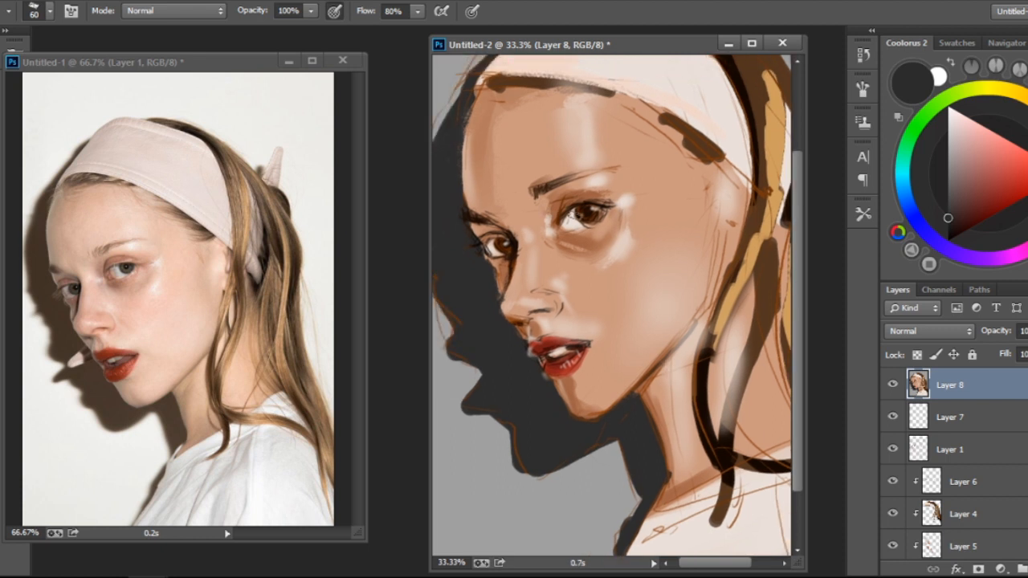
# Deepen the mouth opening between the lips with sampled near-black brown using a small brush
pyautogui.keyDown('alt'); pyautogui.click(546, 350); pyautogui.keyUp('alt')
pyautogui.press('[')
pyautogui.press('[')
pyautogui.press('[')
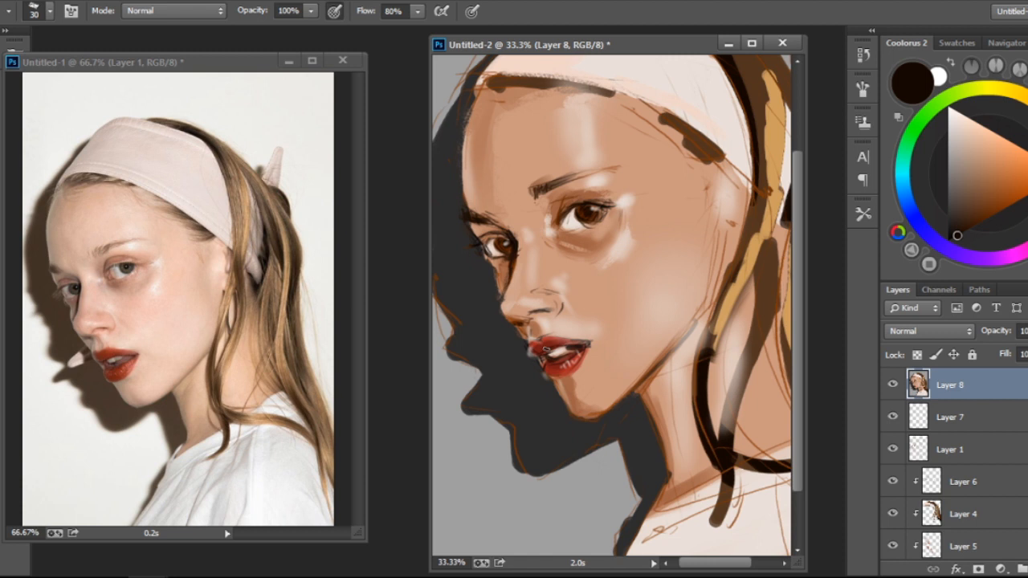
pyautogui.press('[')
pyautogui.moveTo(546, 350); pyautogui.dragTo(555, 355)
# Paint fine brown hair strokes on the near eyebrow with a 15 px brush
pyautogui.moveTo(562, 224); pyautogui.dragTo(604, 206)
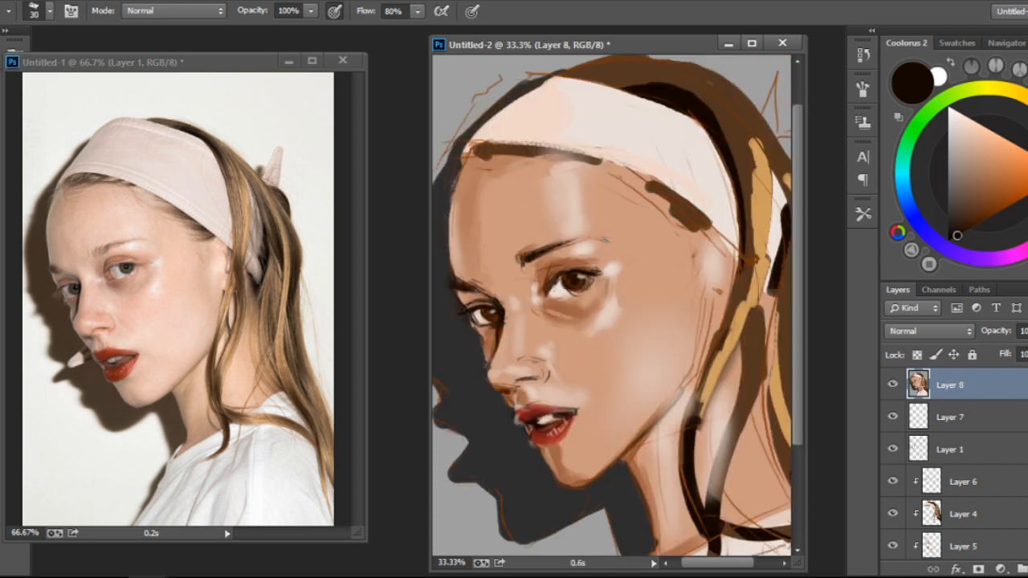
pyautogui.keyDown('alt'); pyautogui.click(536, 240); pyautogui.keyUp('alt')
pyautogui.press('[')
pyautogui.press('[')
pyautogui.press('[')
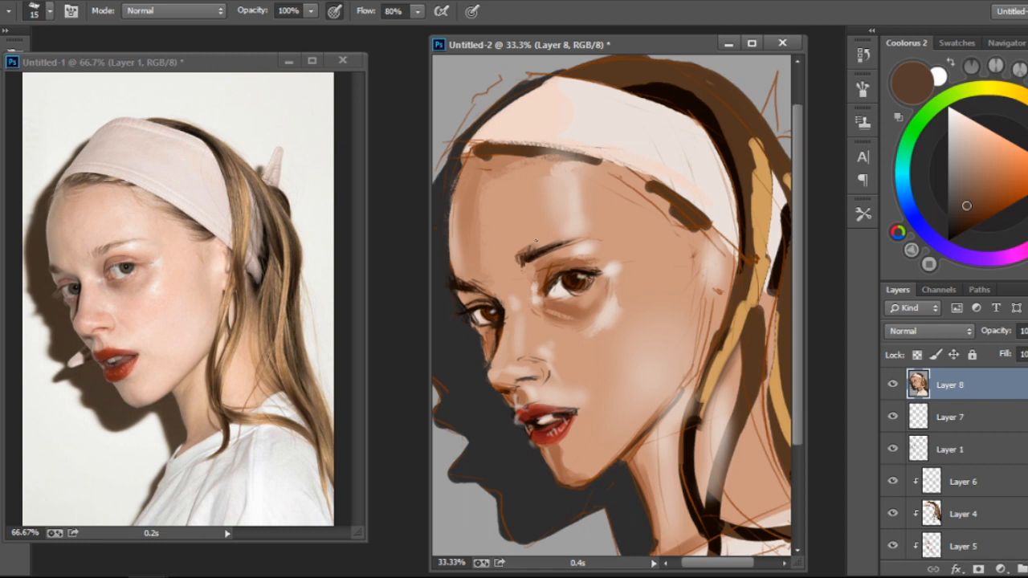
# Smooth the far side of the forehead with sampled skin tone using a soft 60 px brush
pyautogui.keyDown('alt'); pyautogui.click(483, 196); pyautogui.keyUp('alt')
pyautogui.press(']')
pyautogui.press(']')
pyautogui.press(']')
pyautogui.press(']')
pyautogui.press(']')
pyautogui.press(']')
pyautogui.press(']')
pyautogui.press(']')
pyautogui.moveTo(482, 196); pyautogui.dragTo(482, 261)
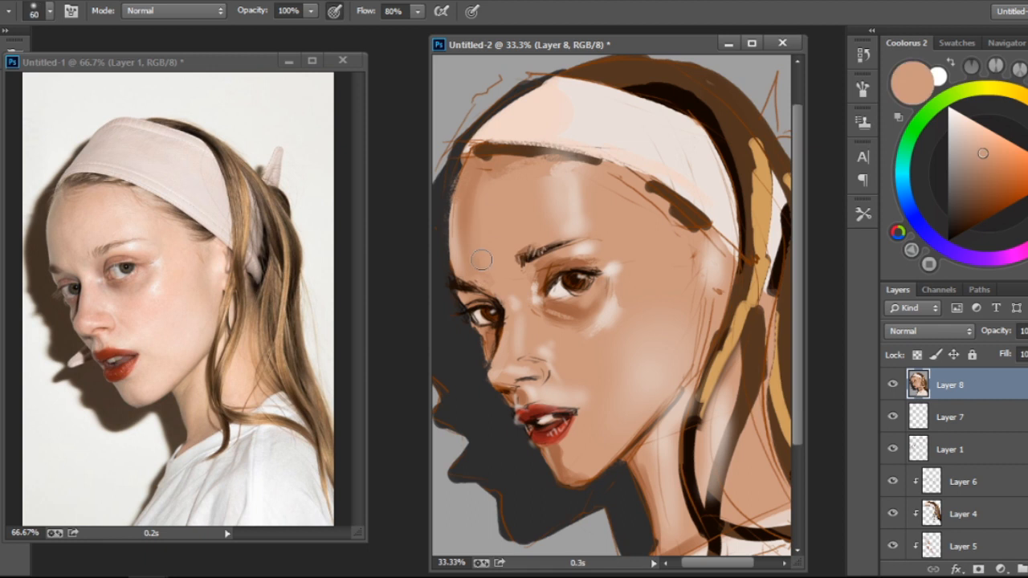
# Add a soft pale glow to the forehead above the far eyebrow with a 100 px brush
pyautogui.keyDown('alt'); pyautogui.click(484, 192); pyautogui.keyUp('alt')
pyautogui.press(']')
pyautogui.press(']')
pyautogui.press(']')
pyautogui.press(']')
pyautogui.moveTo(484, 192)
pyautogui.mouseDown()
pyautogui.moveTo(506, 226)
pyautogui.moveTo(494, 257)
pyautogui.mouseUp()
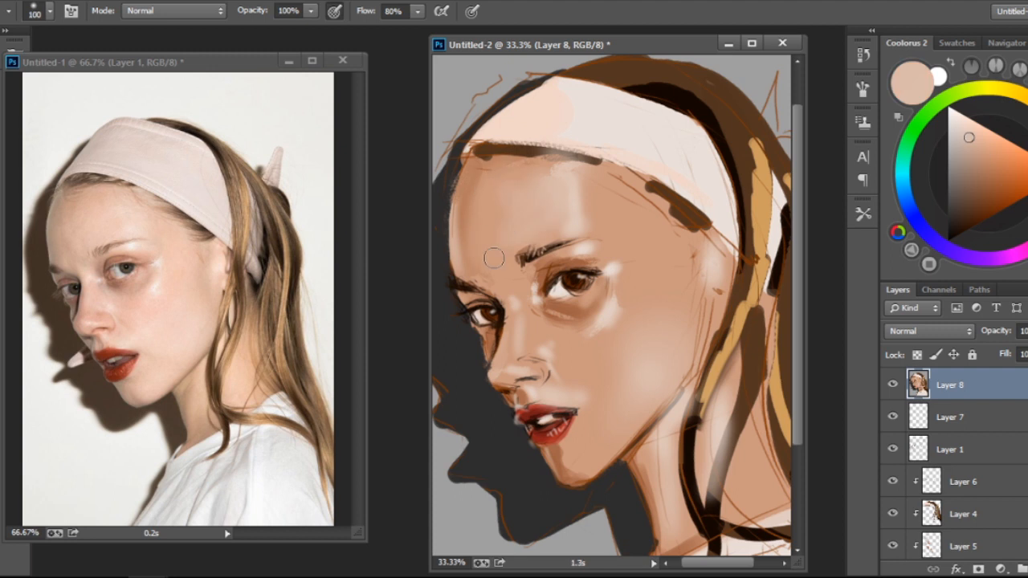
# Brush a sampled pale tone over the sketch lines at the nostril wing with a soft 35 px brush
pyautogui.moveTo(493, 257); pyautogui.dragTo(470, 233)
pyautogui.keyDown('alt'); pyautogui.click(548, 326); pyautogui.keyUp('alt')
pyautogui.press('[')
pyautogui.press('[')
pyautogui.press('[')
pyautogui.press('[')
pyautogui.press('[')
pyautogui.press('[')
pyautogui.press('[')
pyautogui.press('[')
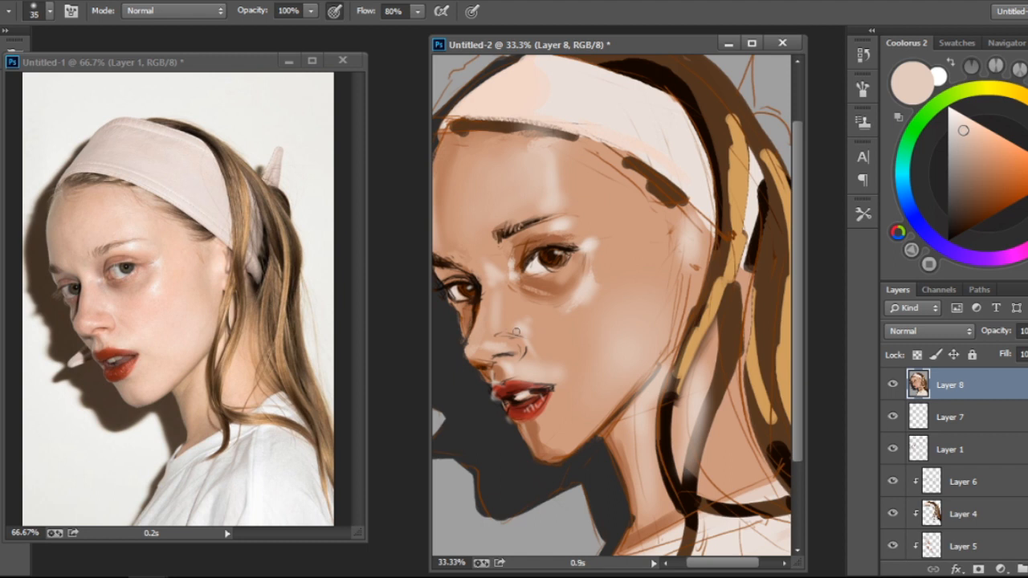
# Paint sampled pale and skin tones over the sketch lines in front of the ear with soft 10 to 45 px brushes
pyautogui.keyDown('alt'); pyautogui.click(645, 303); pyautogui.keyUp('alt')
pyautogui.press('[')
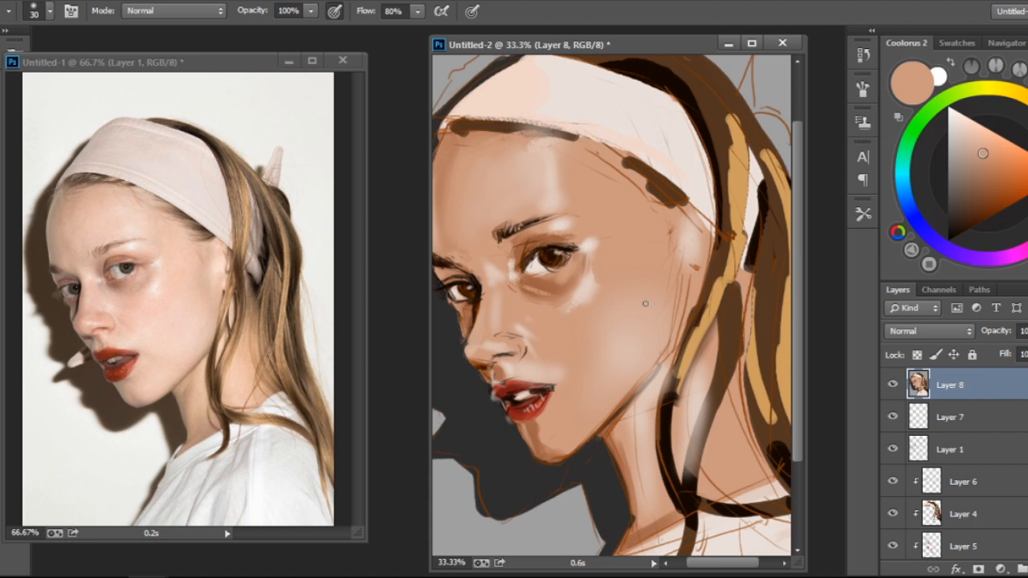
pyautogui.keyDown('alt'); pyautogui.click(684, 245); pyautogui.keyUp('alt')
pyautogui.press('[')
pyautogui.press('[')
pyautogui.press('[')
pyautogui.moveTo(684, 259); pyautogui.dragTo(667, 329)
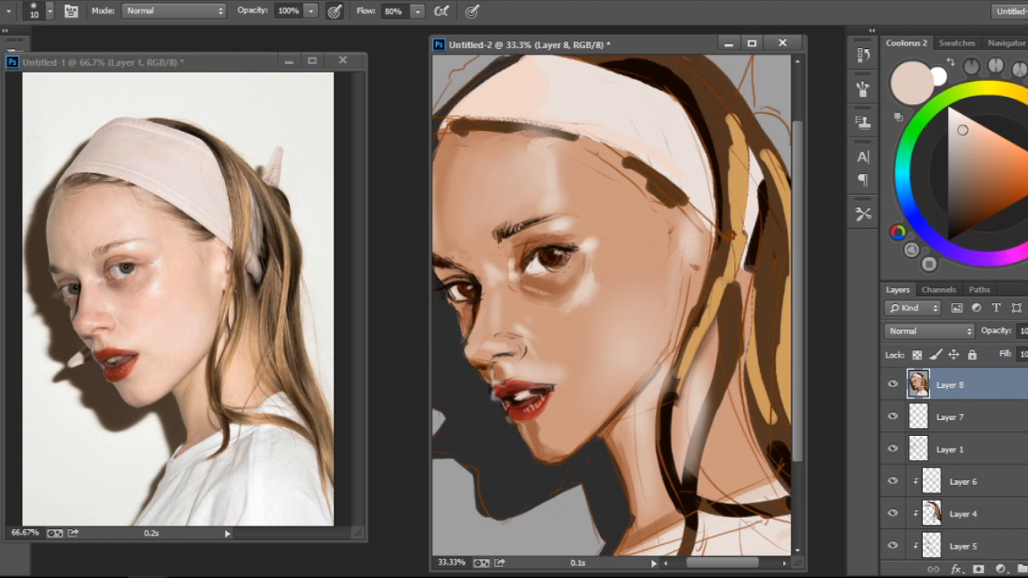
pyautogui.press(']')
pyautogui.press(']')
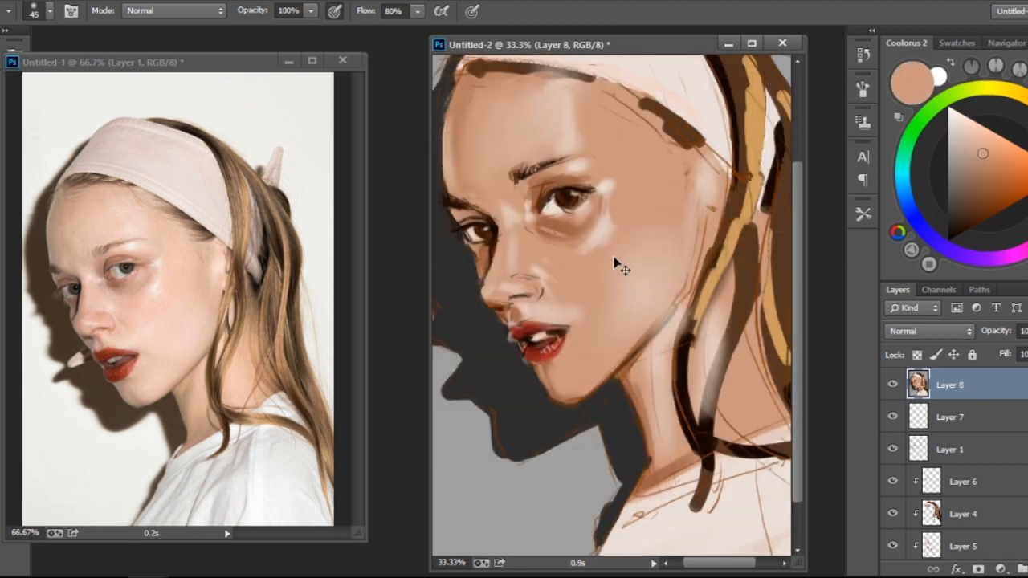
# Paint sampled background grey over the sketch lines along the outer edge of the dark shadow behind the head and profile
pyautogui.hotkey('ctrl', '-')
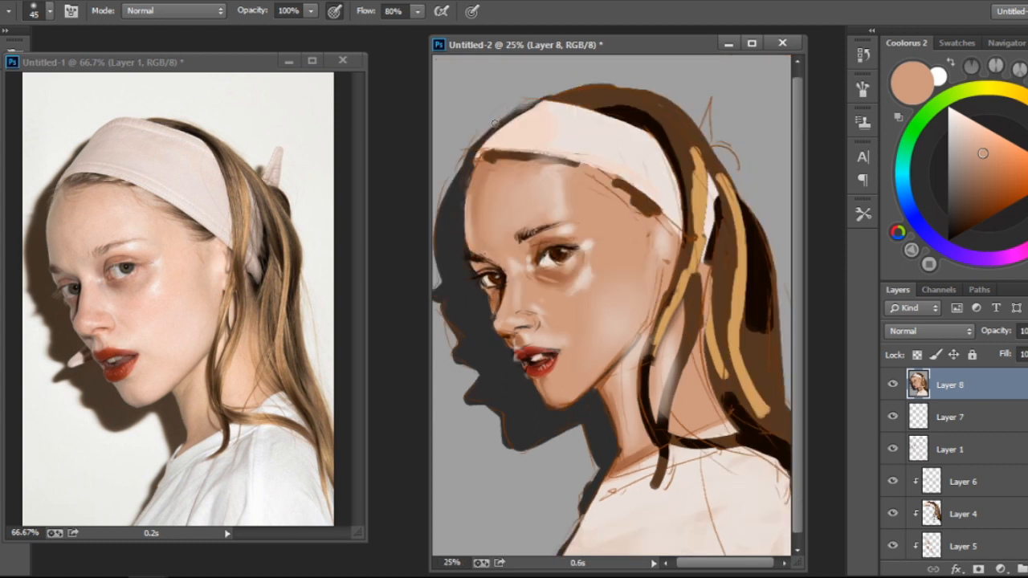
pyautogui.moveTo(494, 122)
pyautogui.mouseDown()
pyautogui.moveTo(496, 411)
pyautogui.moveTo(536, 446)
pyautogui.mouseUp()
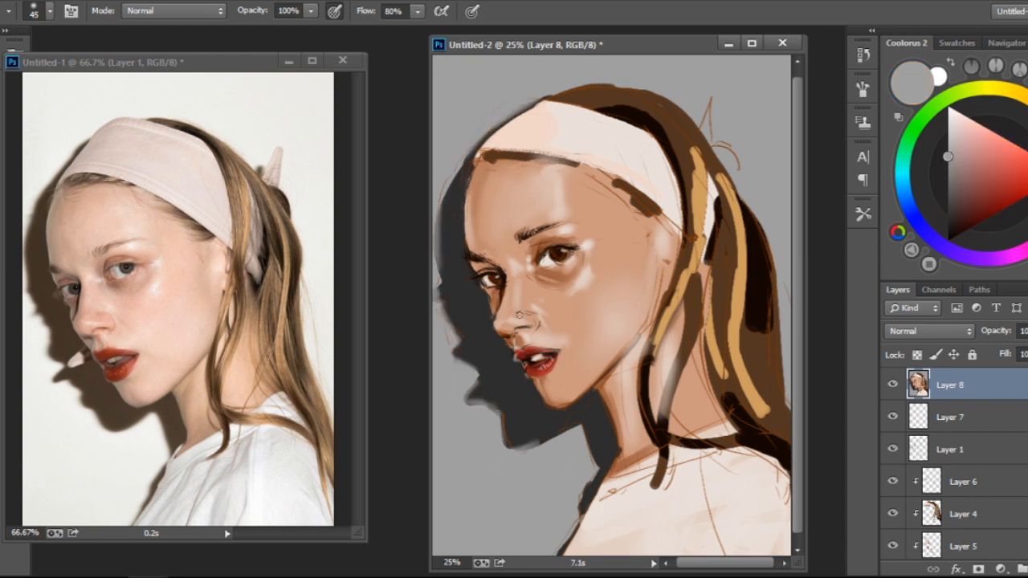
# Refine the nose tip and nostril with sampled pale, skin and brown tones, reducing the soft brush from 45 to 30 px
pyautogui.keyDown('alt'); pyautogui.click(517, 321); pyautogui.keyUp('alt')
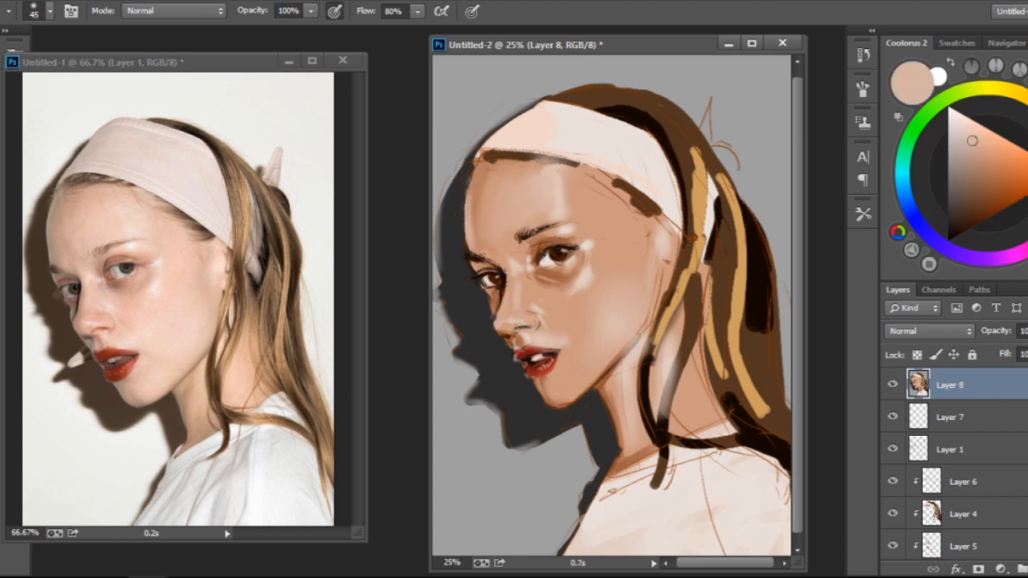
pyautogui.keyDown('alt'); pyautogui.click(517, 328); pyautogui.keyUp('alt')
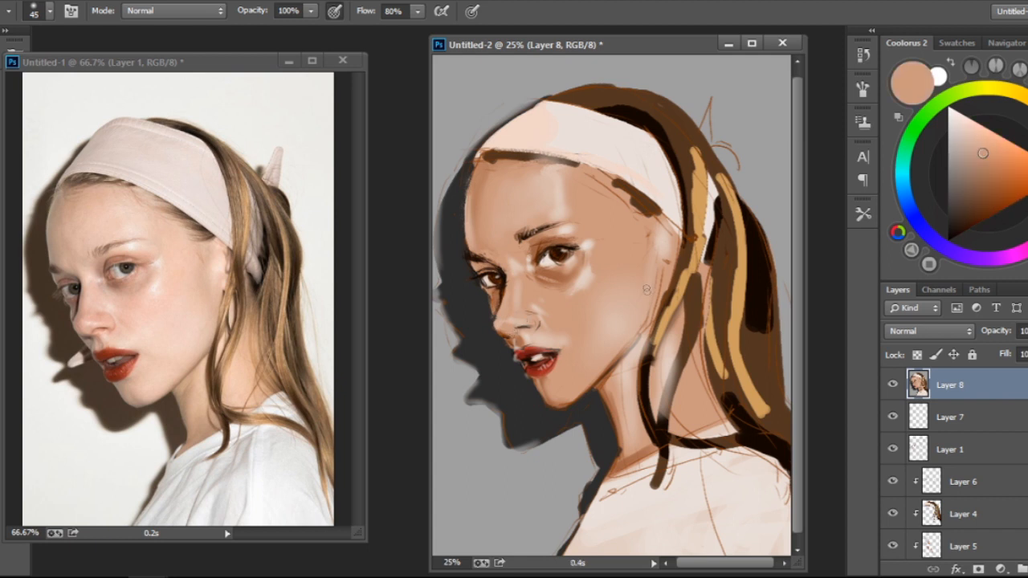
pyautogui.press('[')
pyautogui.keyDown('alt'); pyautogui.click(509, 341); pyautogui.keyUp('alt')
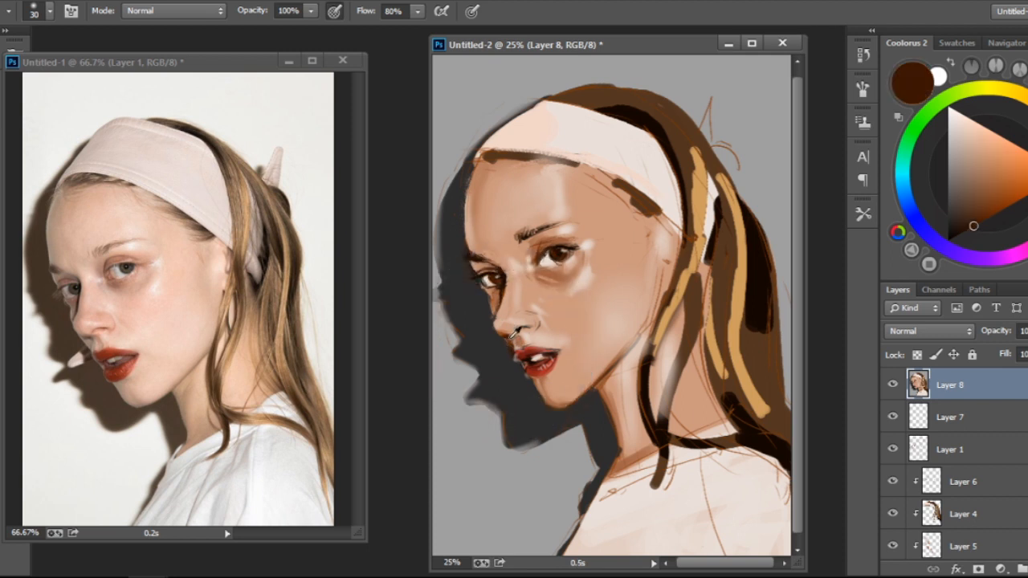
pyautogui.keyDown('alt'); pyautogui.click(517, 343); pyautogui.keyUp('alt')
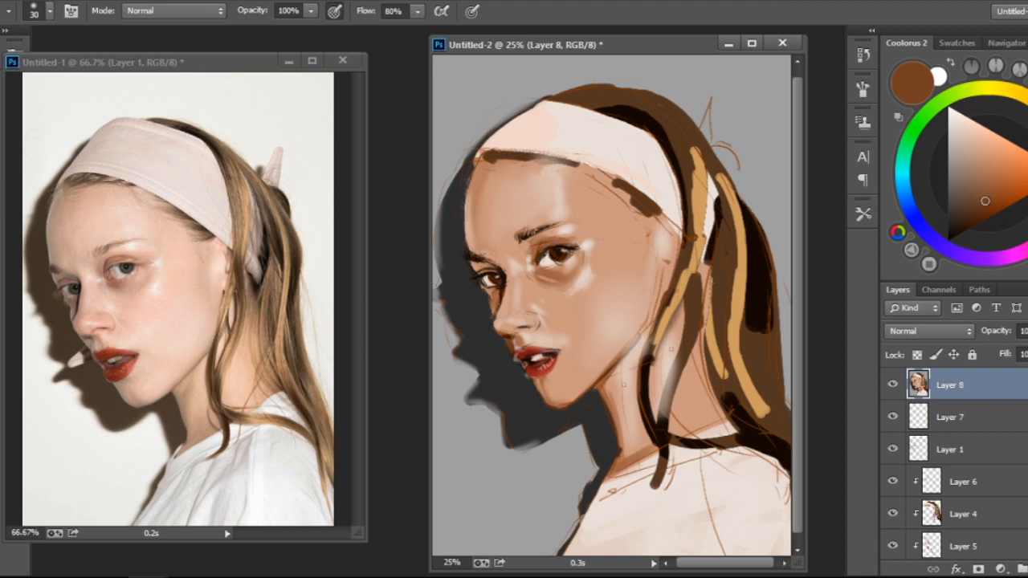
# Paint white highlights on the near cheekbone, nose and lip area with a 20 px brush
pyautogui.keyDown('alt'); pyautogui.click(611, 136); pyautogui.keyUp('alt')
pyautogui.moveTo(945, 146); pyautogui.dragTo(947, 106)
pyautogui.press('[')
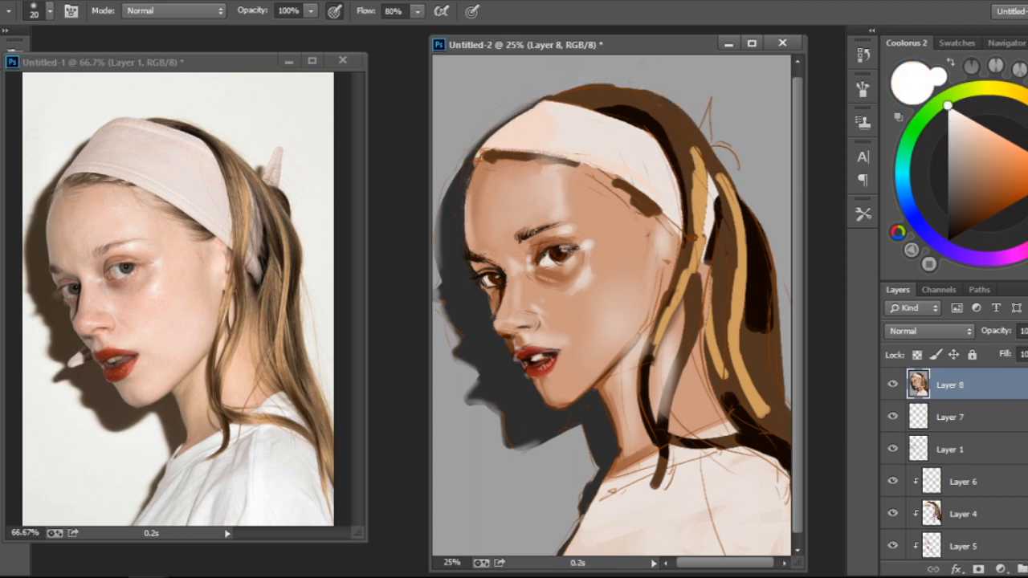
pyautogui.press('[')
pyautogui.press(']')
pyautogui.moveTo(586, 270); pyautogui.dragTo(582, 282)
pyautogui.moveTo(509, 325)
pyautogui.mouseDown()
pyautogui.moveTo(521, 321)
pyautogui.moveTo(552, 346)
pyautogui.mouseUp()
# Clean up the underside of the chin with dark grey sampled from the shadow, using the 20 px brush
pyautogui.keyDown('alt'); pyautogui.click(559, 418); pyautogui.keyUp('alt')
pyautogui.moveTo(571, 402); pyautogui.dragTo(584, 395)
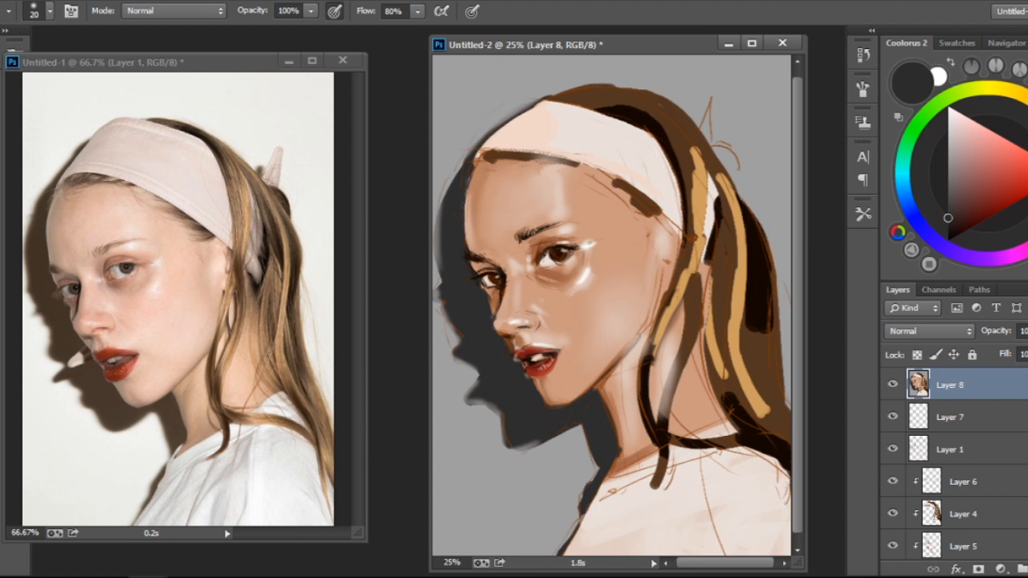
# Brush a sampled pale highlight tone in front of the ear and along the far edge of the forehead with a larger soft brush
pyautogui.keyDown('alt'); pyautogui.click(581, 277); pyautogui.keyUp('alt')
pyautogui.press(']')
pyautogui.press(']')
pyautogui.press(']')
pyautogui.moveTo(666, 235); pyautogui.dragTo(677, 273)
pyautogui.moveTo(473, 174); pyautogui.dragTo(464, 212)
pyautogui.hotkey('ctrl', 'z')
pyautogui.moveTo(477, 167); pyautogui.dragTo(472, 210)
pyautogui.moveTo(474, 167); pyautogui.dragTo(466, 215)
# Blend the forehead and brow area with sampled skin and pale tones using a soft 100 px brush
pyautogui.press(']')
pyautogui.press(']')
pyautogui.press(']')
pyautogui.press(']')
pyautogui.keyDown('alt'); pyautogui.click(590, 179); pyautogui.keyUp('alt')
pyautogui.press(']')
pyautogui.press(']')
pyautogui.press(']')
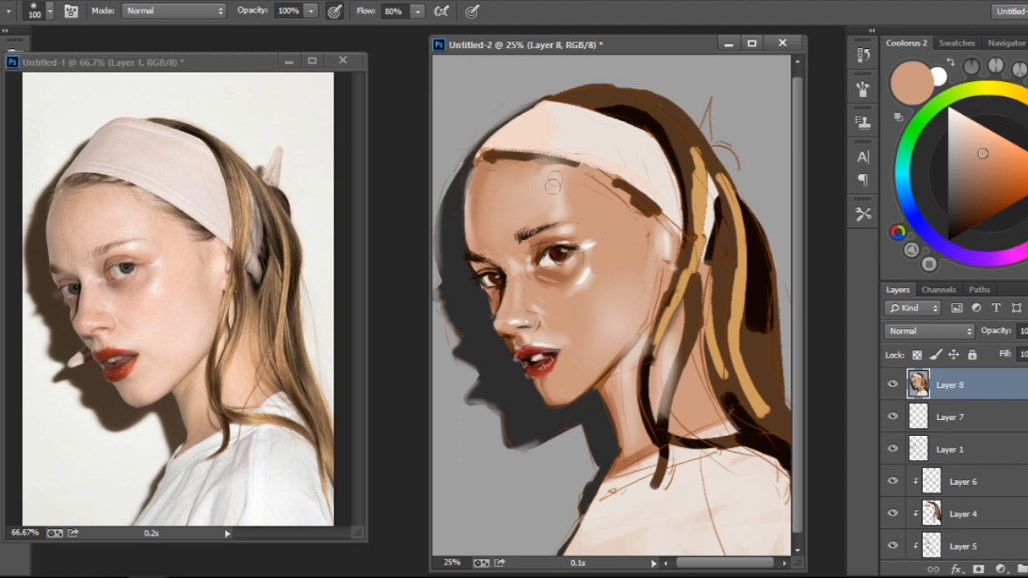
pyautogui.keyDown('alt'); pyautogui.click(572, 226); pyautogui.keyUp('alt')
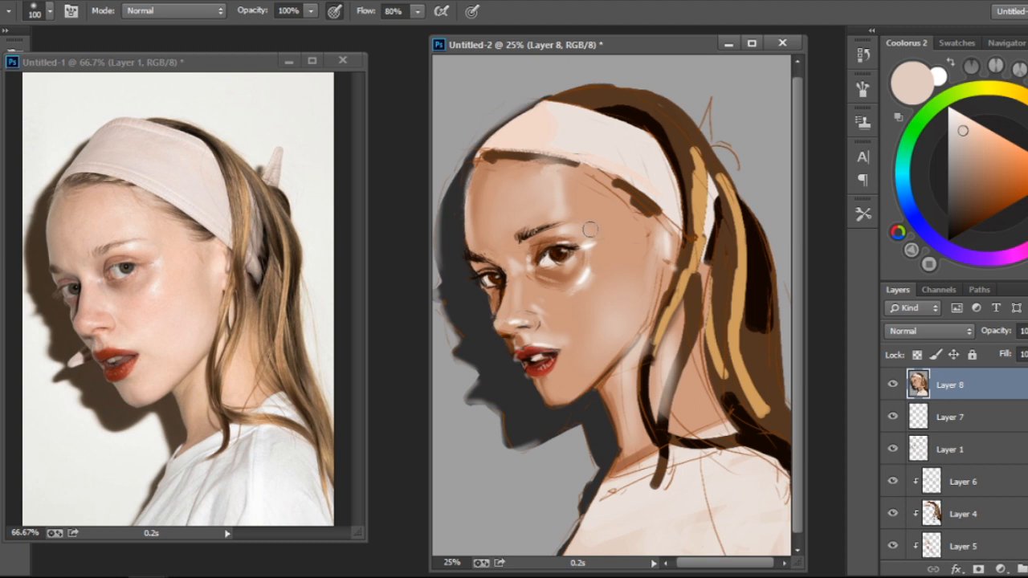